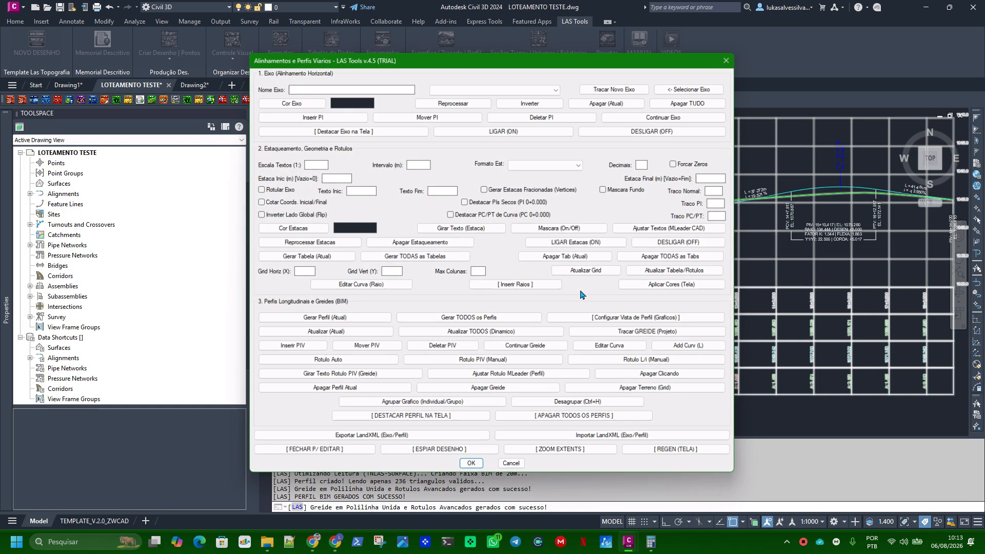
Ungroup the RUA 1 longitudinal profile graphic with the alignment and profile manager's ungroup command
click(473, 468)
scroll(635, 269, down, 4)
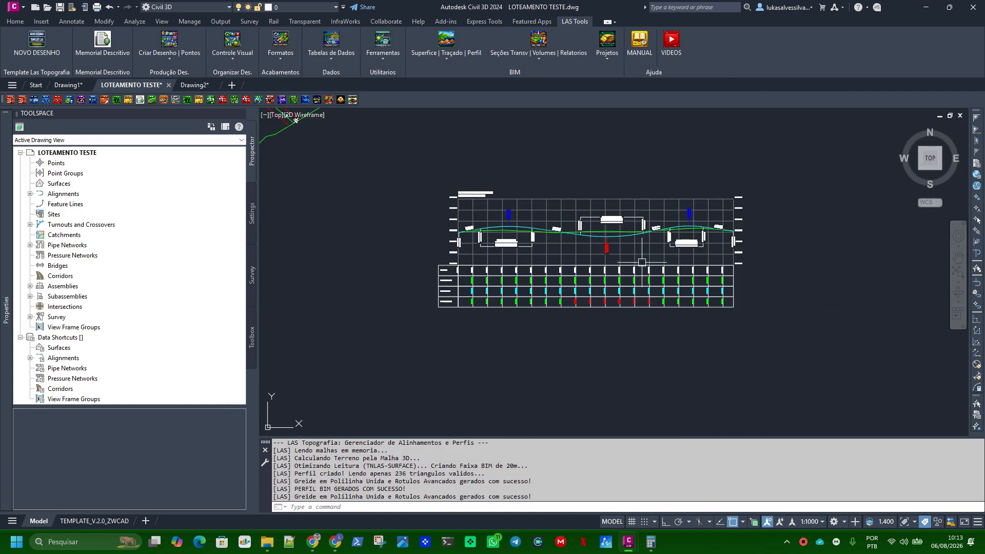
mouse_move(610, 295)
middle_down()
mouse_move(730, 275)
mouse_move(487, 249)
middle_up()
key(Return)
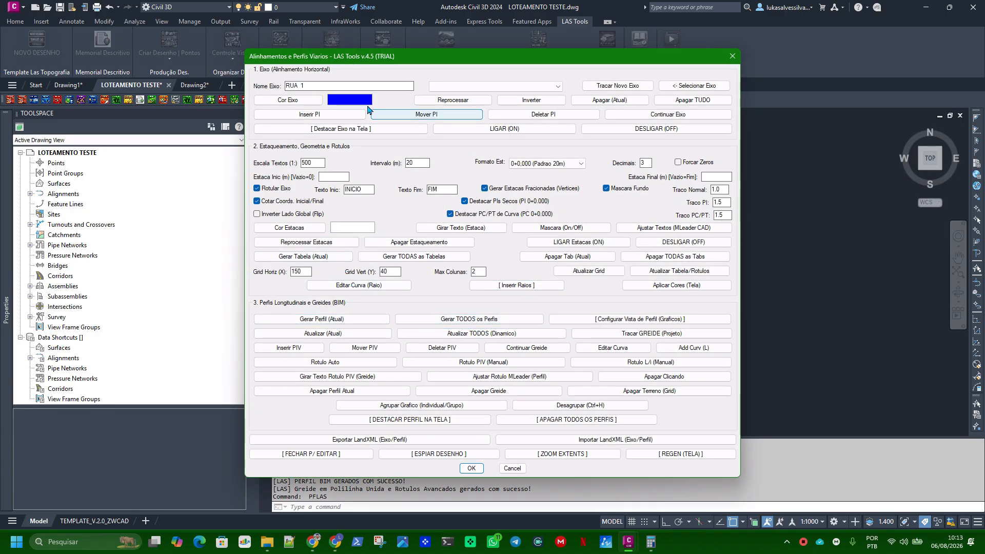
click(467, 86)
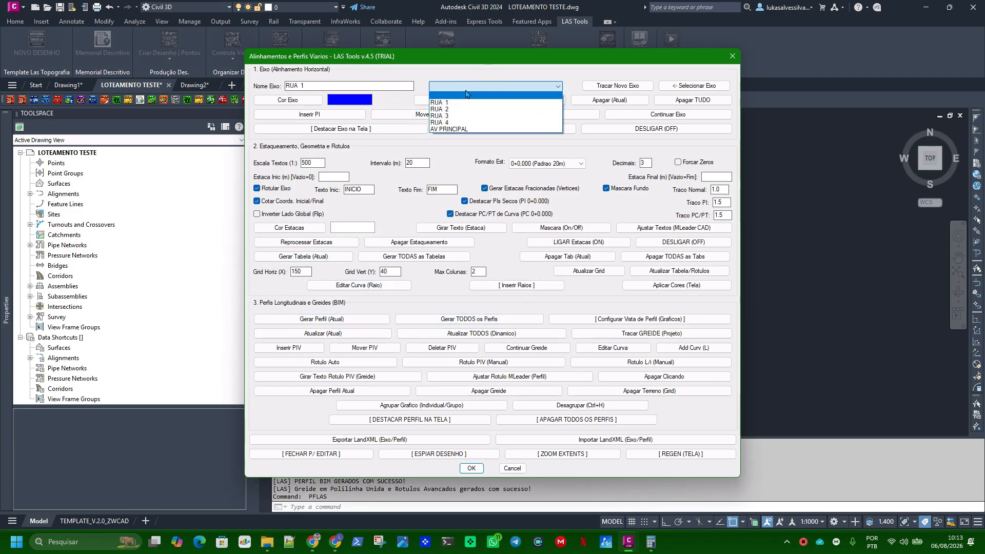
click(466, 84)
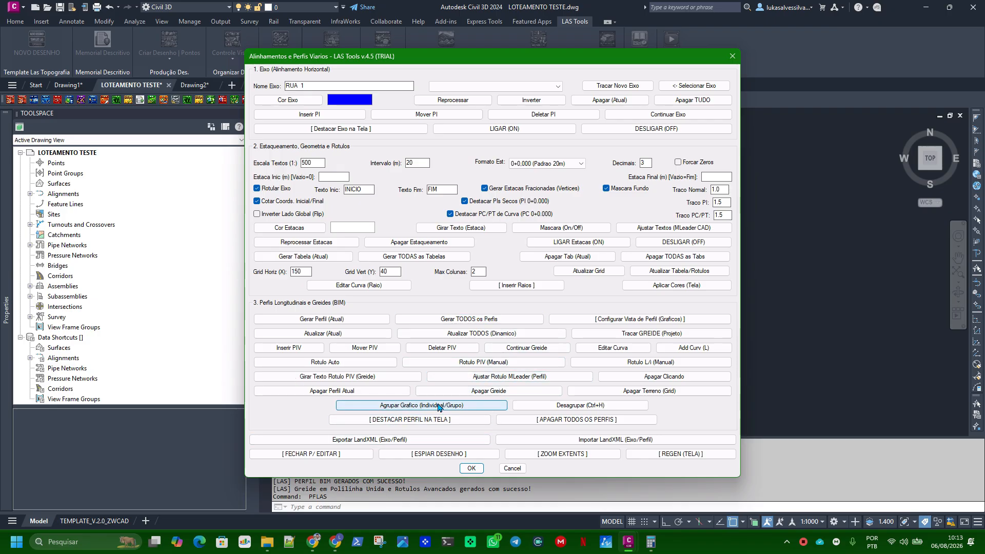
click(577, 406)
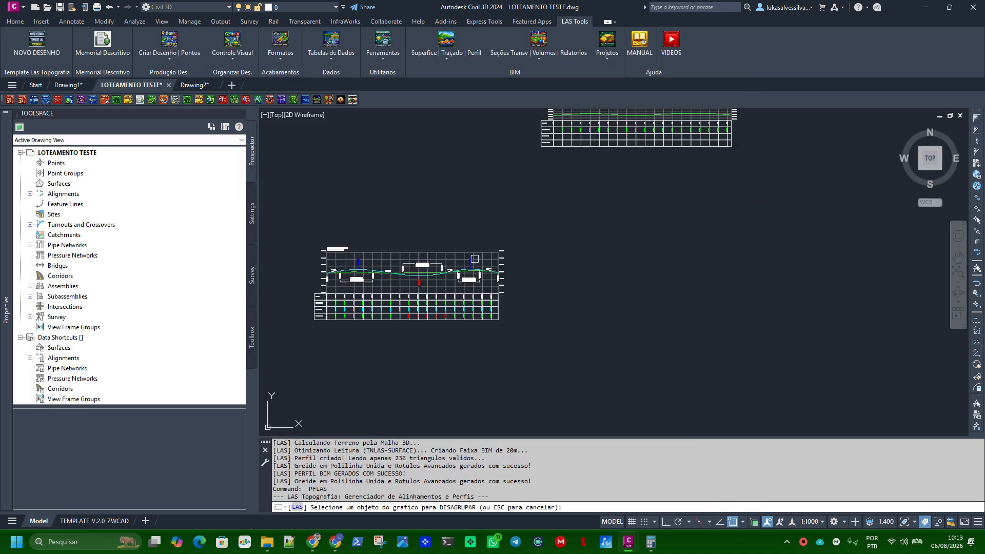
click(474, 259)
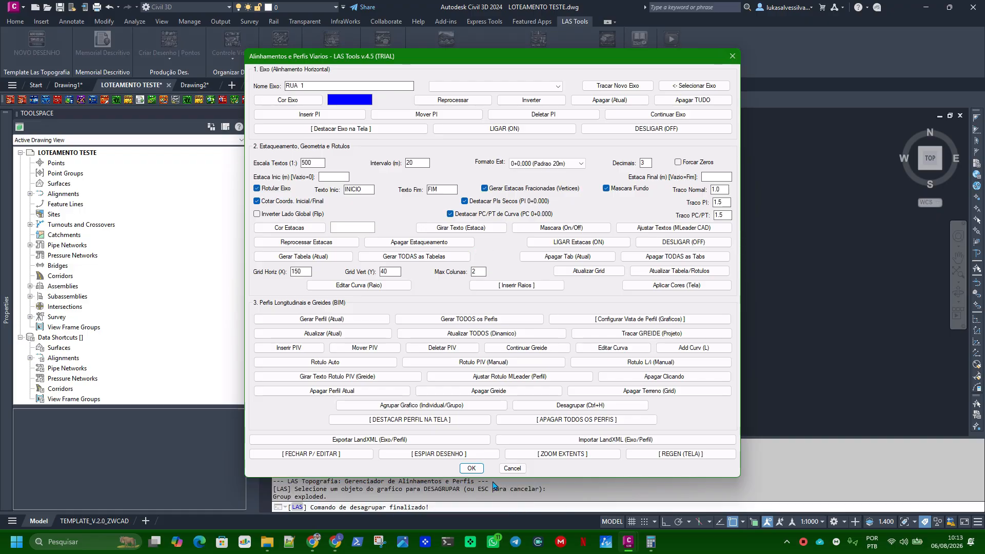
click(473, 468)
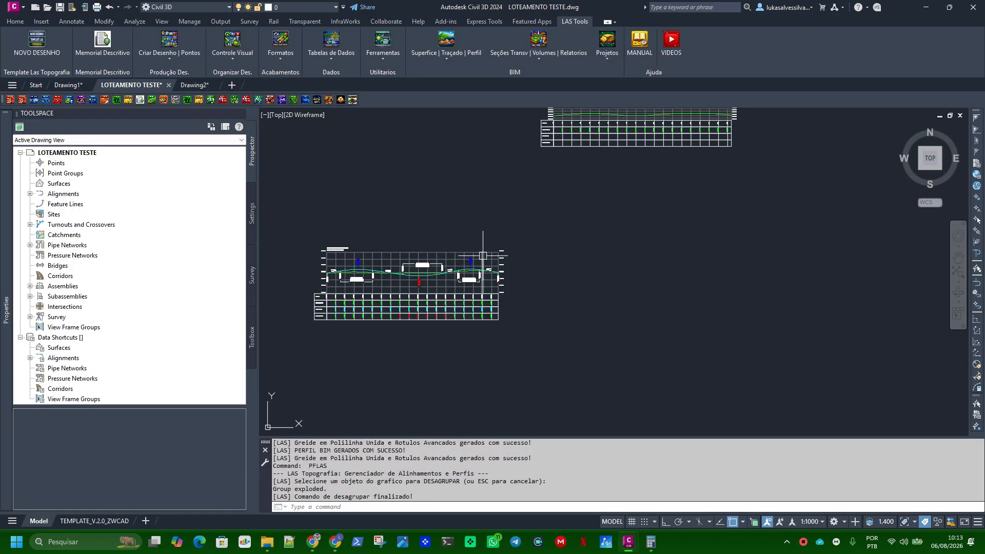
Group all objects of the RUA 1 longitudinal profile, including its grid, labels and data bands, with the manager's group command
scroll(482, 256, up, 3)
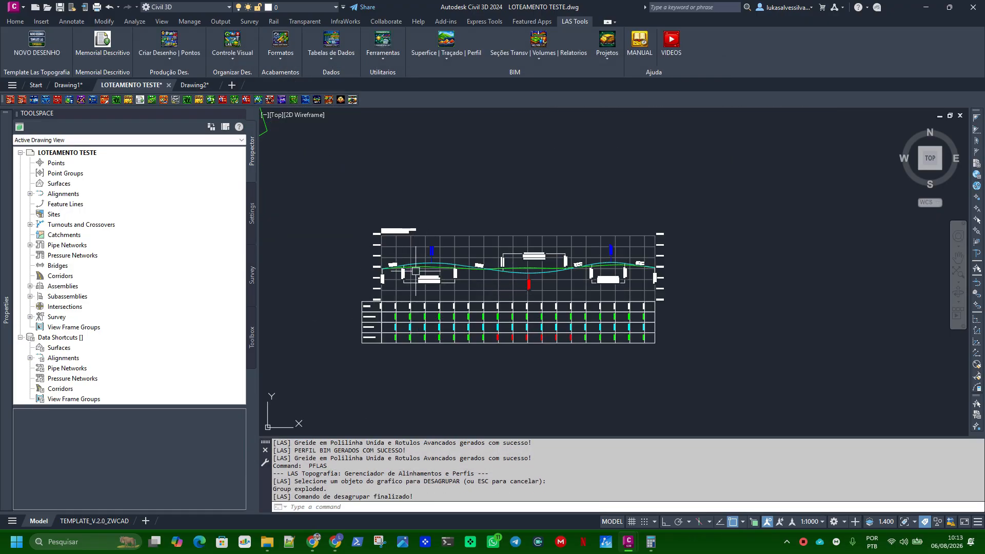
scroll(415, 271, up, 2)
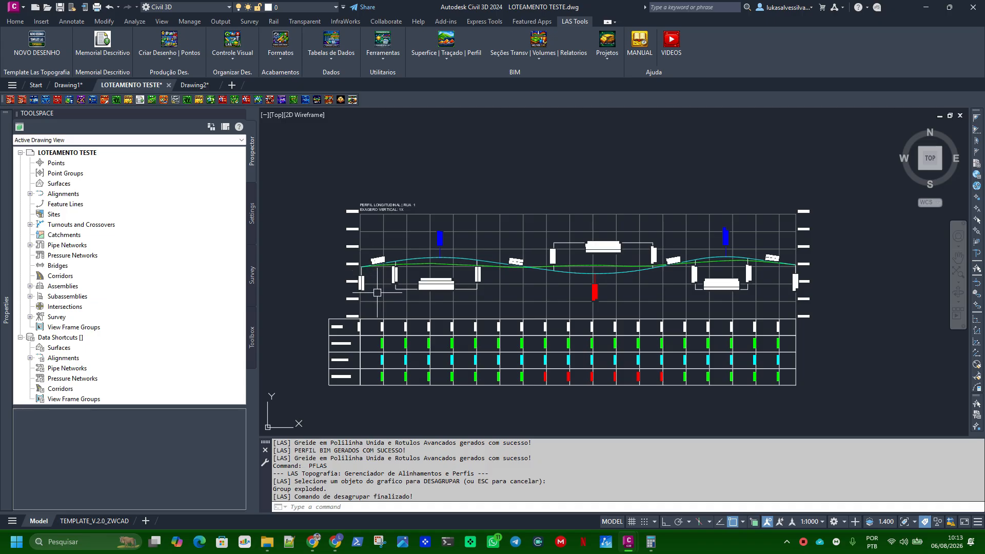
key(Return)
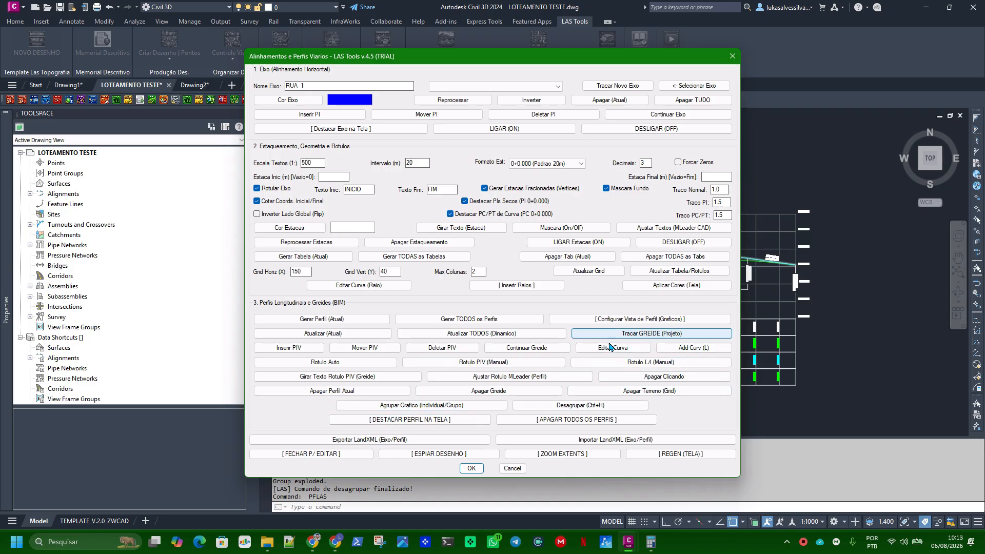
click(465, 405)
scroll(678, 359, down, 2)
click(814, 227)
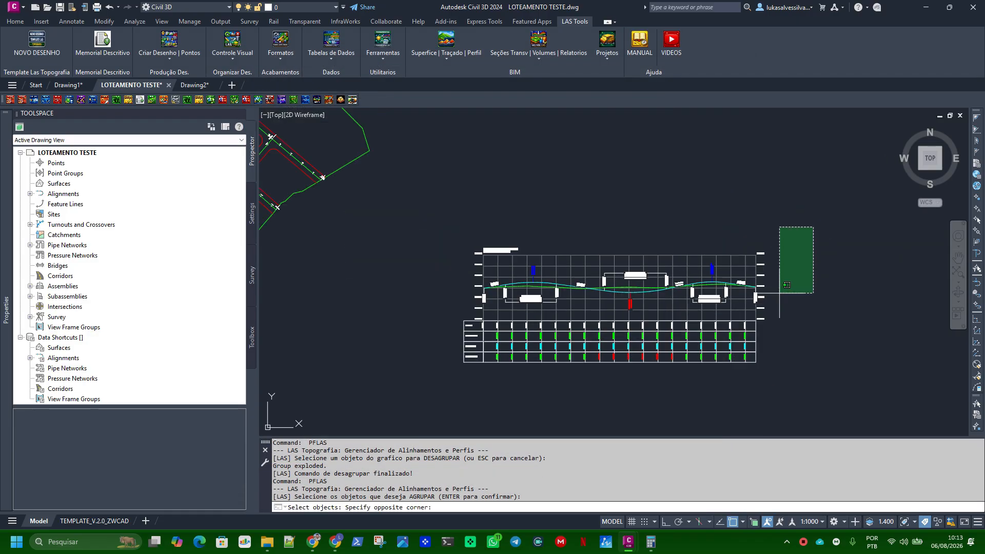
click(431, 415)
key(Return)
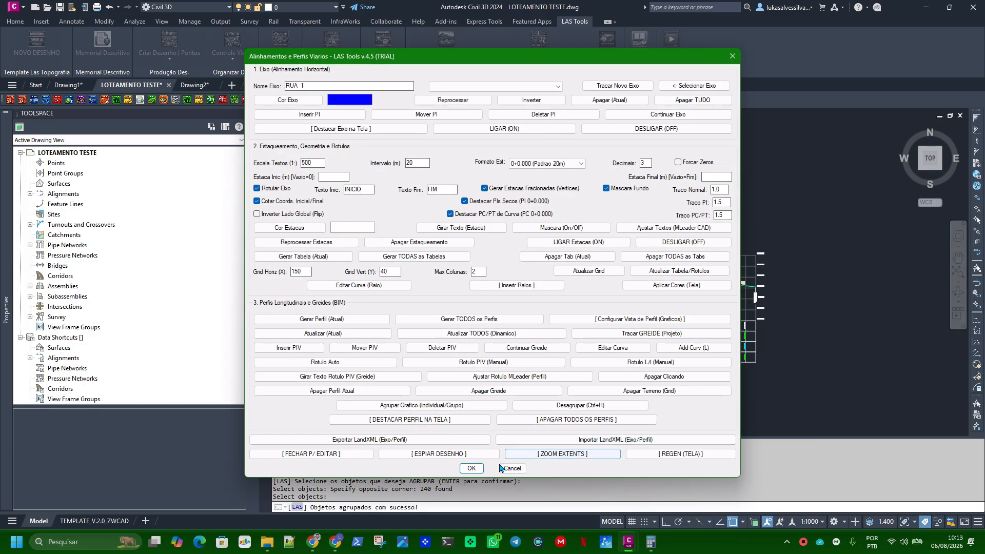
click(472, 471)
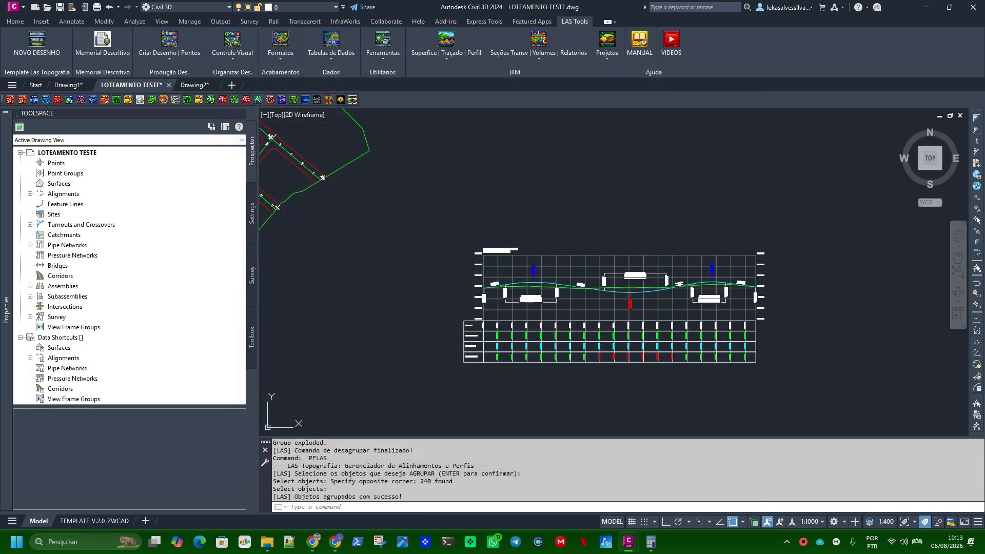
Select the RUA 1 profile to check that its grid, curves, labels and bands are picked as one group, and clear the selection
click(614, 293)
scroll(613, 289, up, 5)
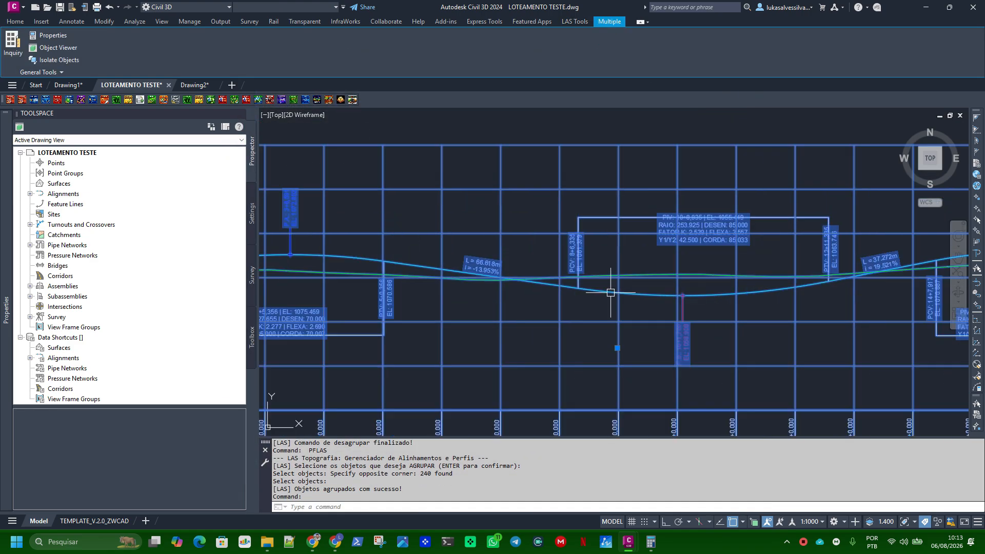
scroll(575, 293, down, 3)
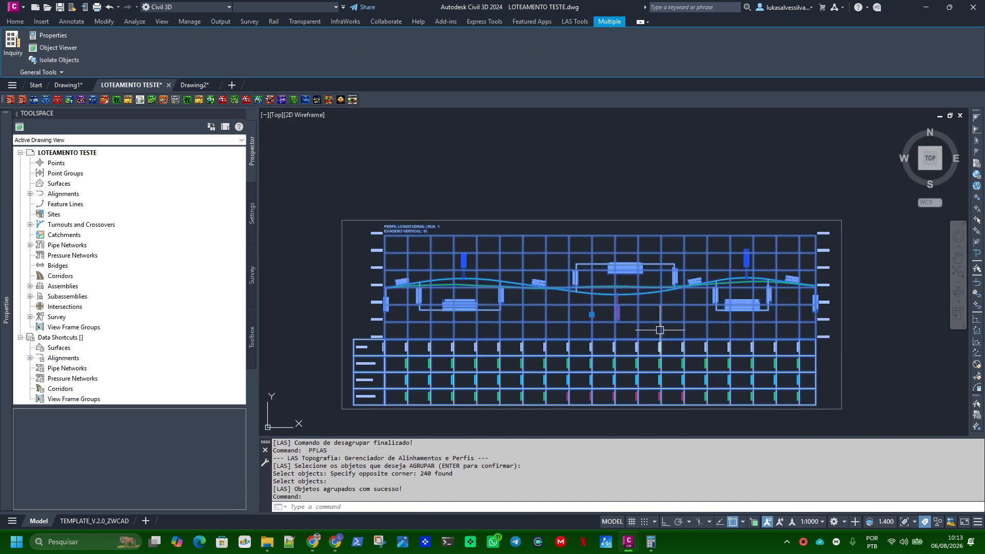
key(Escape)
scroll(561, 296, down, 4)
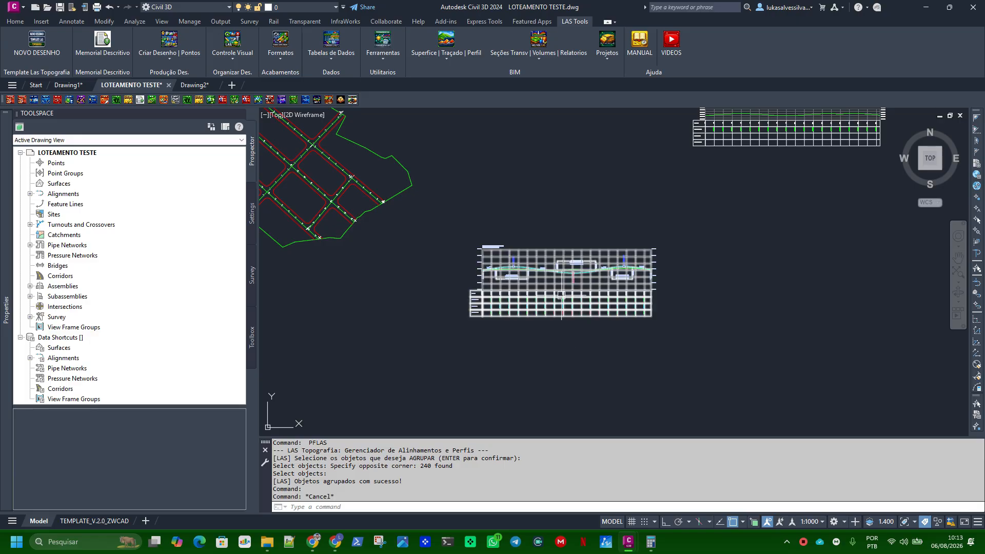
Review the X and Y spacing and maximum columns in the profile view configuration, and the list of available road axes
key(Return)
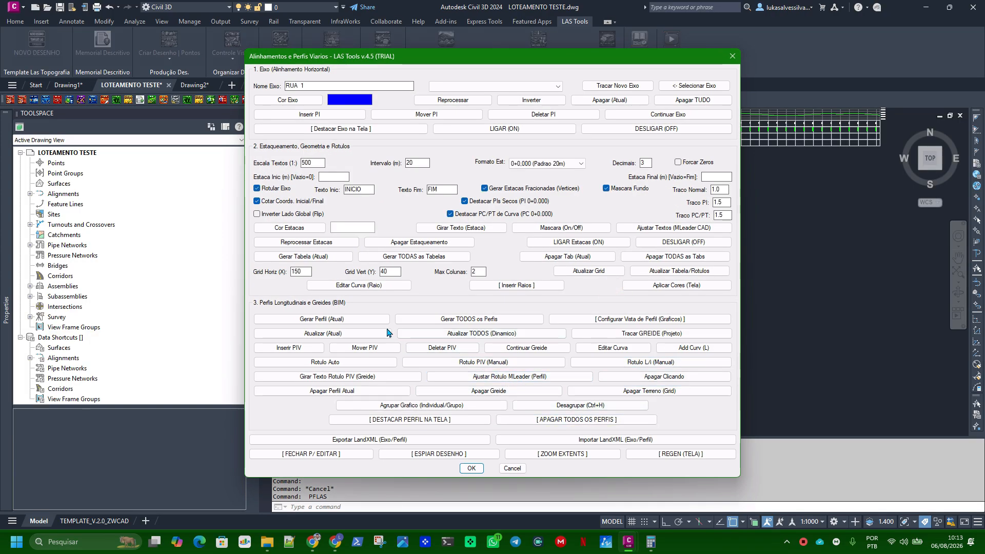
click(626, 319)
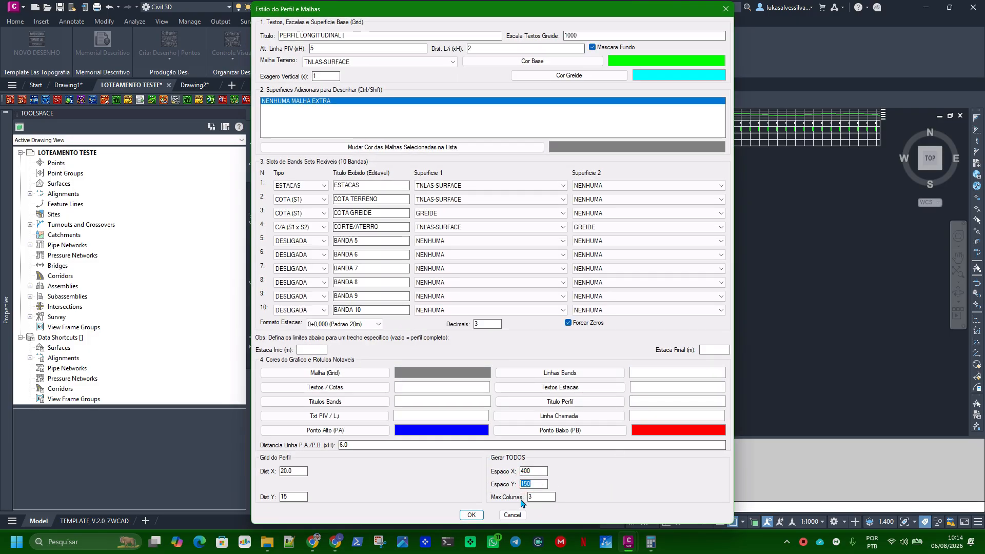
double_click(539, 470)
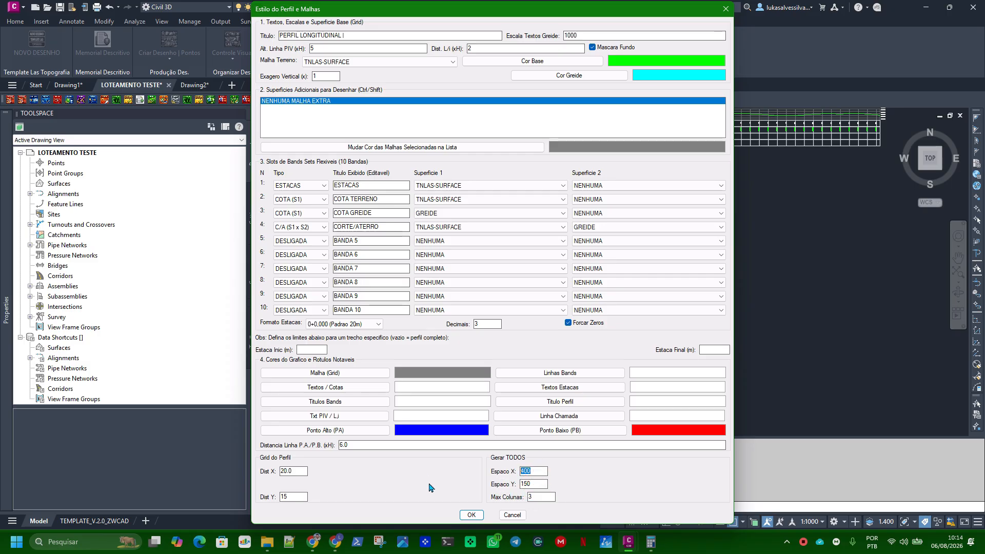
click(472, 515)
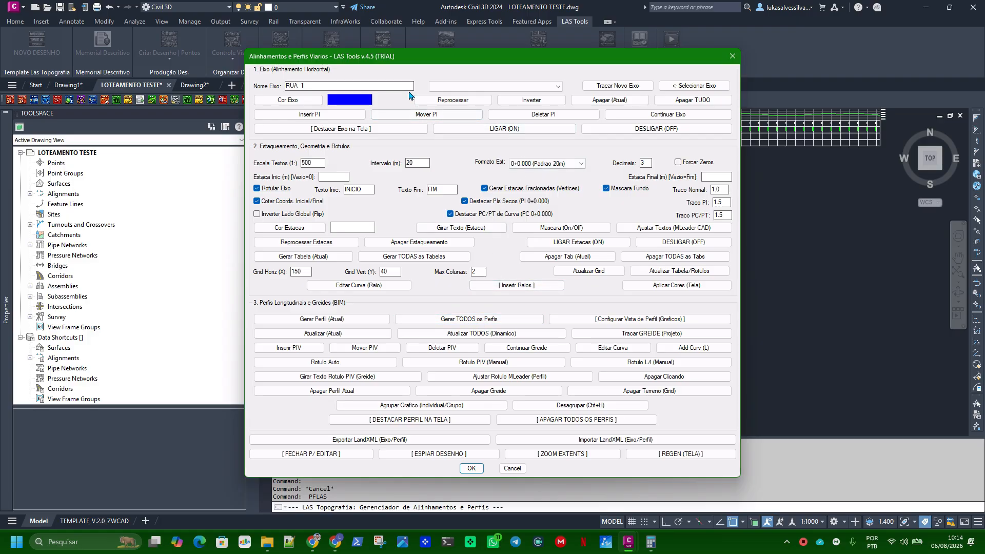
click(487, 85)
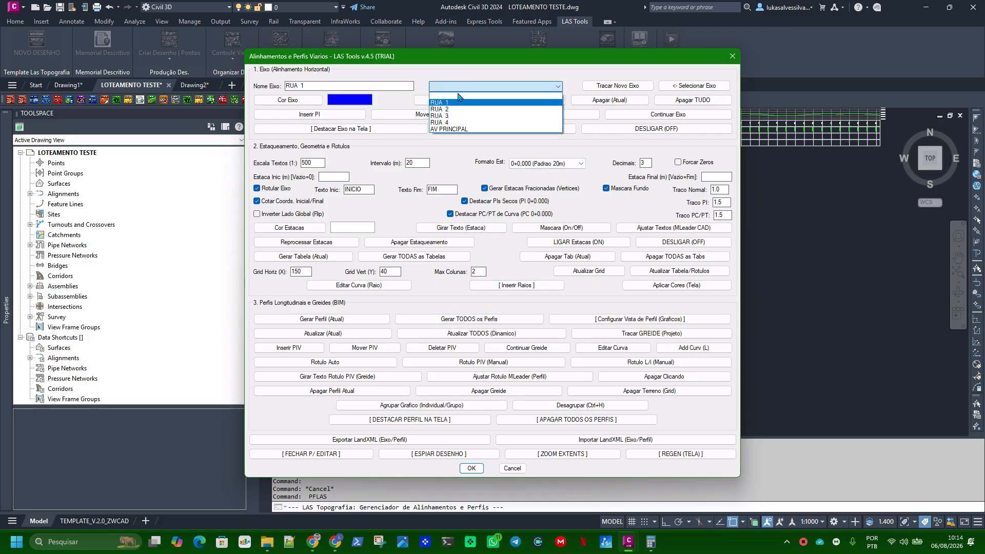
click(460, 77)
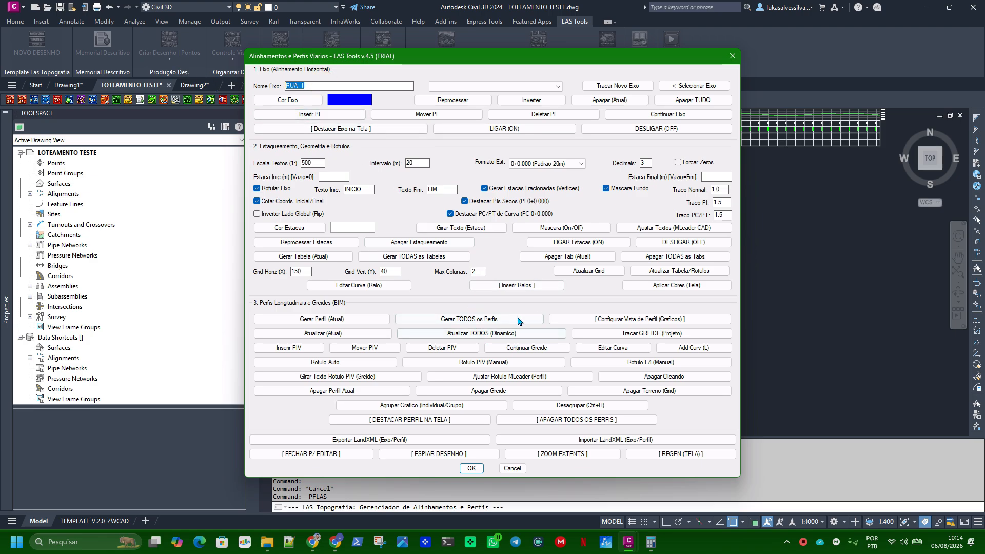
Generate all longitudinal profiles in a grid, with the base point in the empty area just east of the subdivision plan
click(458, 323)
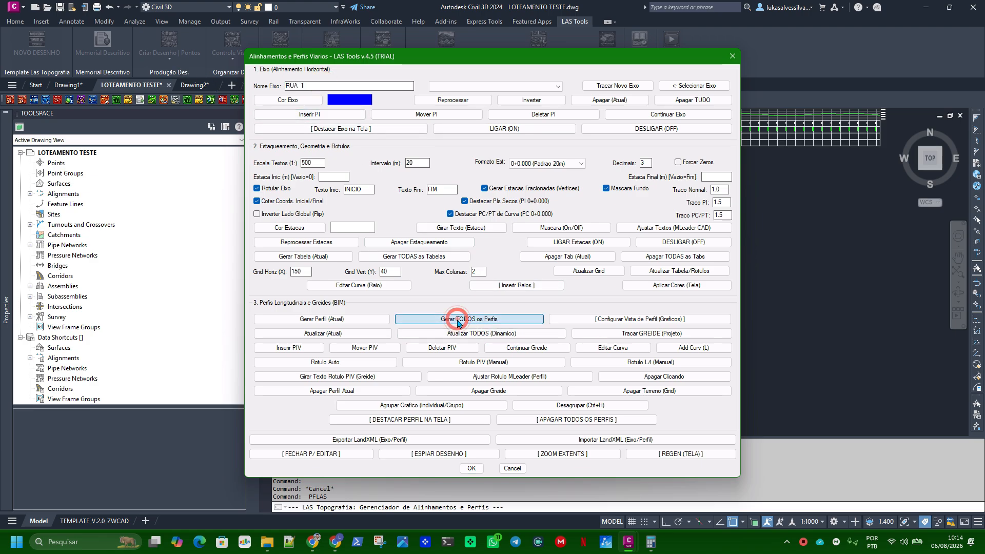
middle_drag(595, 349, 512, 382)
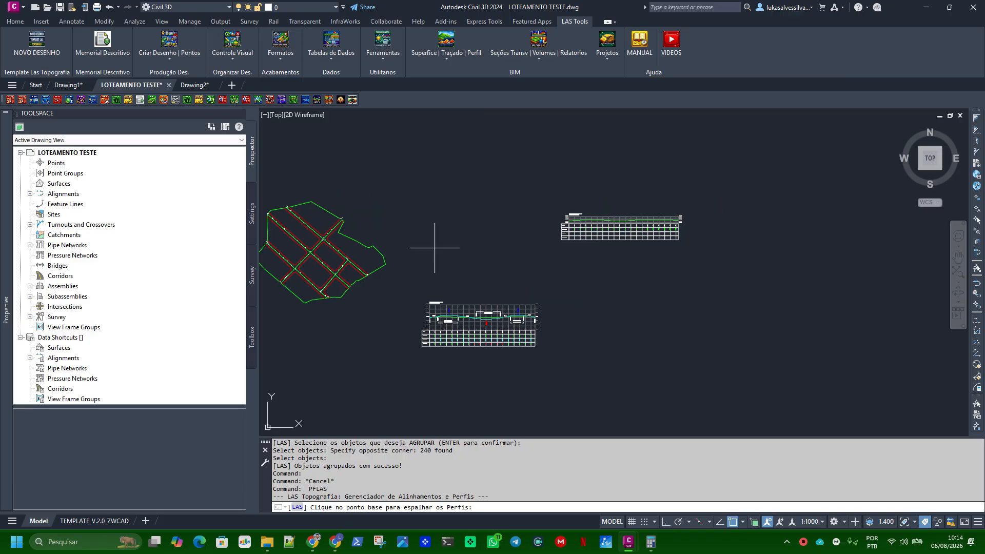
click(436, 216)
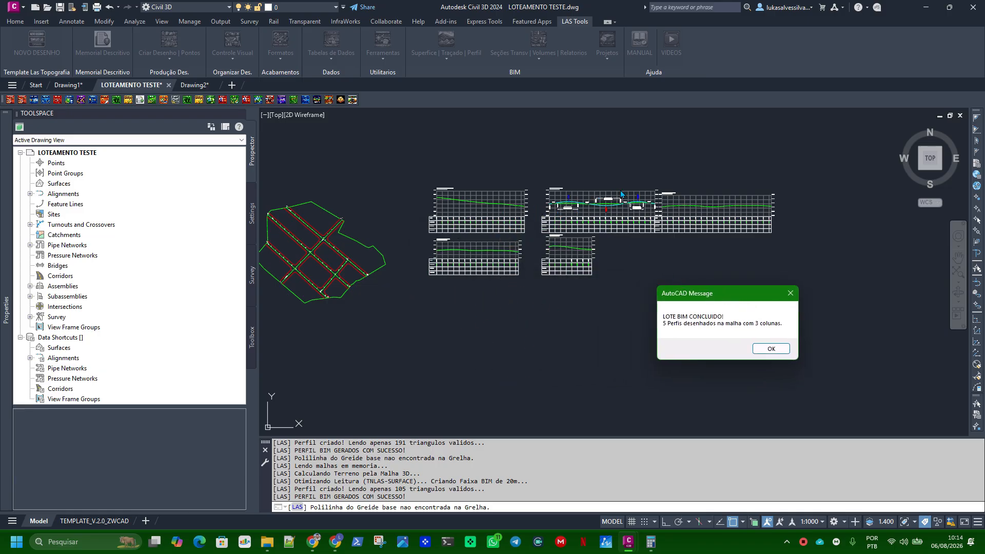
click(772, 349)
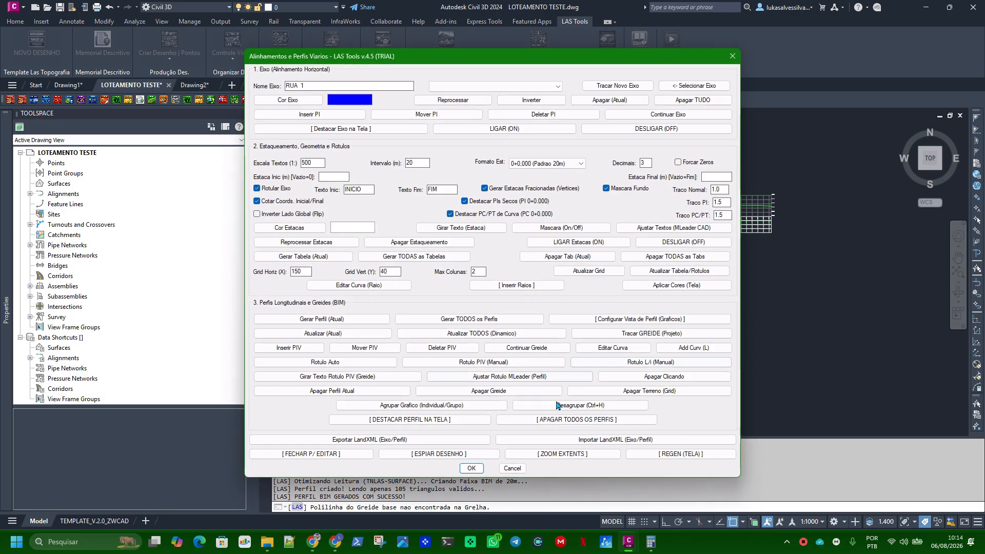
click(472, 468)
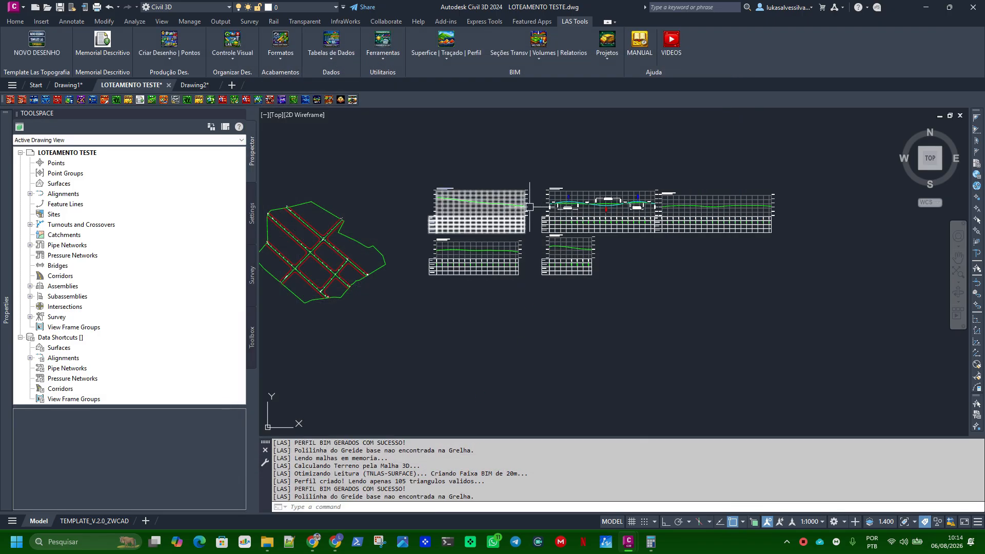
Examine the generated profiles, checking the RUA 1 grade line and labels, the data bands and the spacing between neighbouring graphs
scroll(608, 200, up, 6)
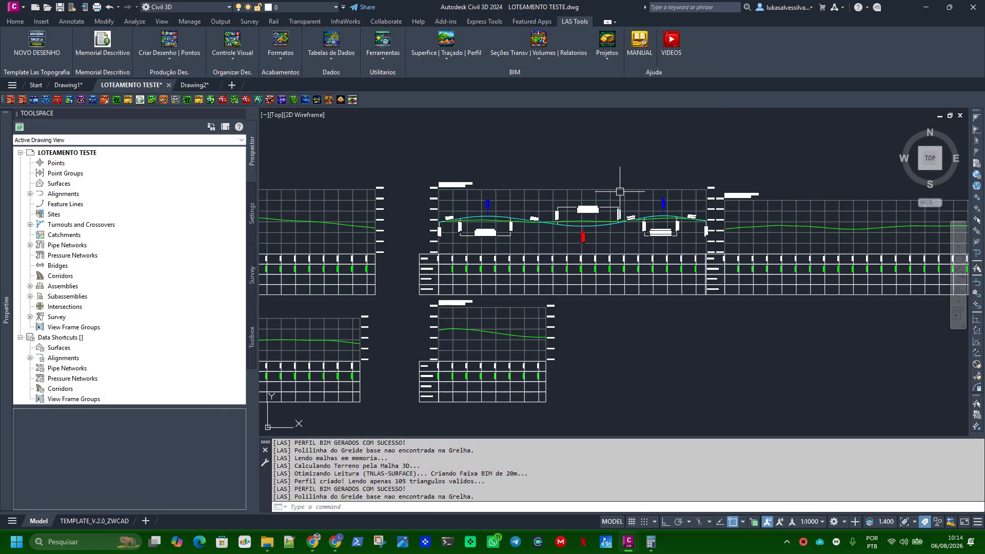
scroll(591, 224, up, 2)
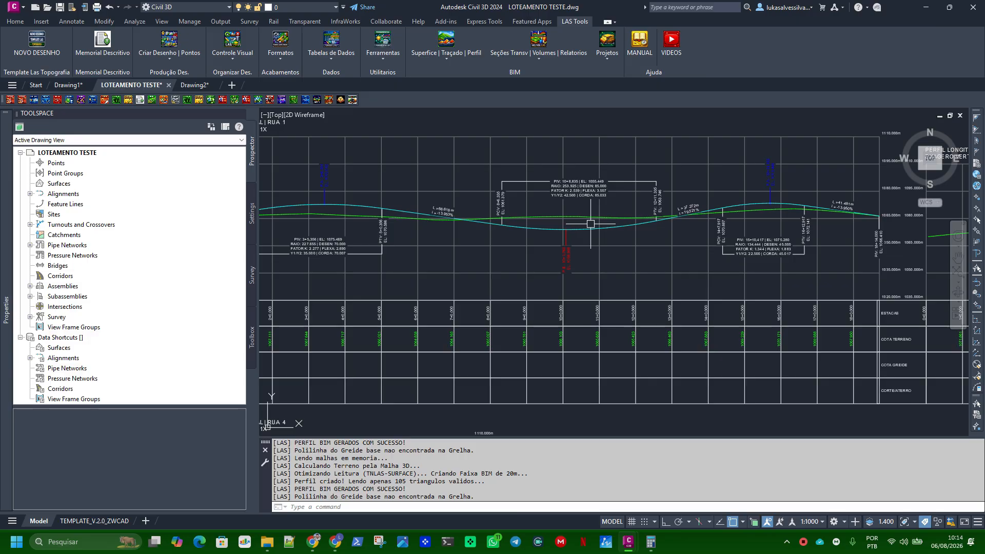
scroll(611, 261, down, 3)
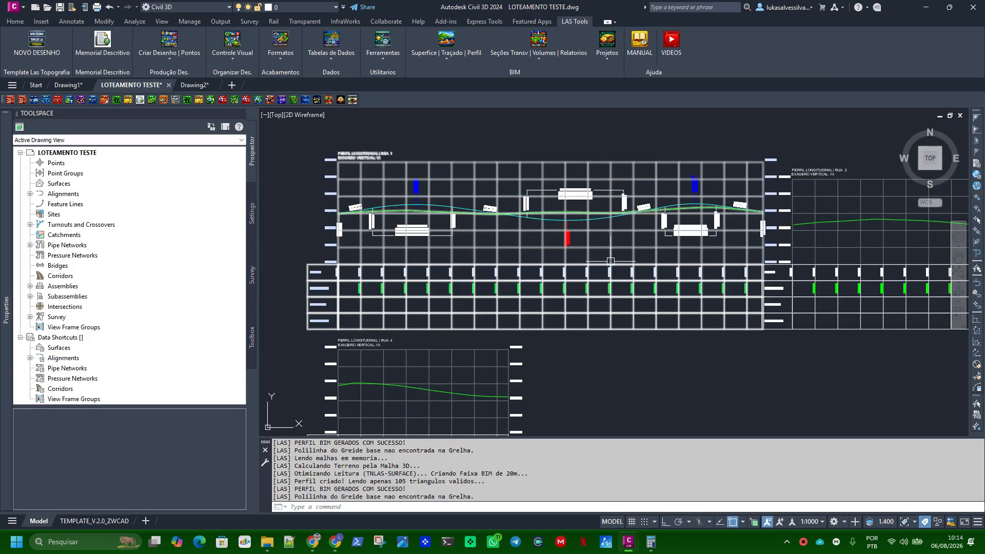
scroll(655, 222, up, 2)
middle_drag(655, 222, 547, 233)
scroll(546, 233, up, 4)
scroll(669, 265, down, 4)
scroll(666, 234, down, 2)
mouse_move(665, 234)
middle_down()
mouse_move(751, 282)
mouse_move(513, 261)
middle_up()
scroll(631, 186, down, 2)
scroll(639, 187, down, 2)
middle_drag(590, 258, 725, 260)
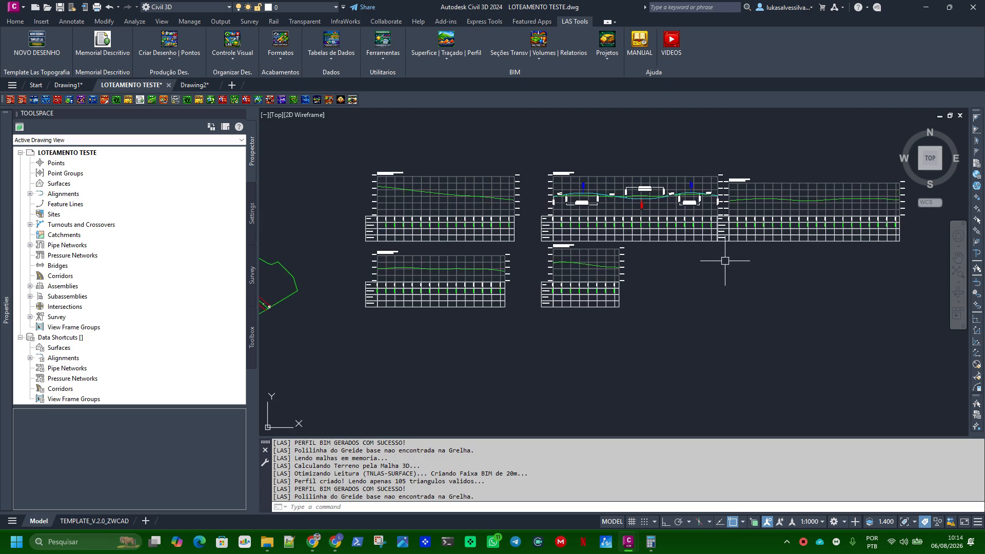
middle_drag(646, 357, 645, 296)
In the profile view configuration, set the generate-all X spacing to 450 and the maximum columns to 1
key(space)
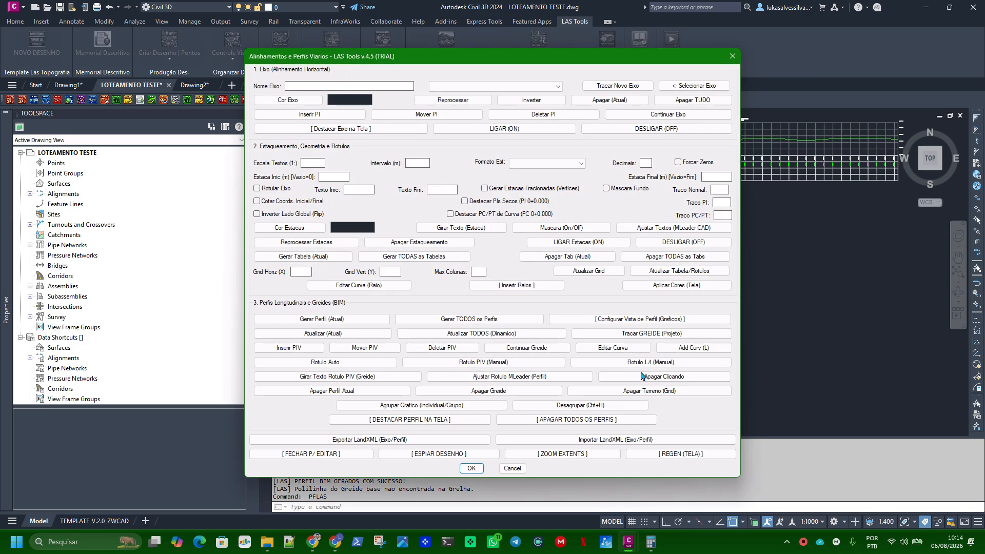
click(635, 320)
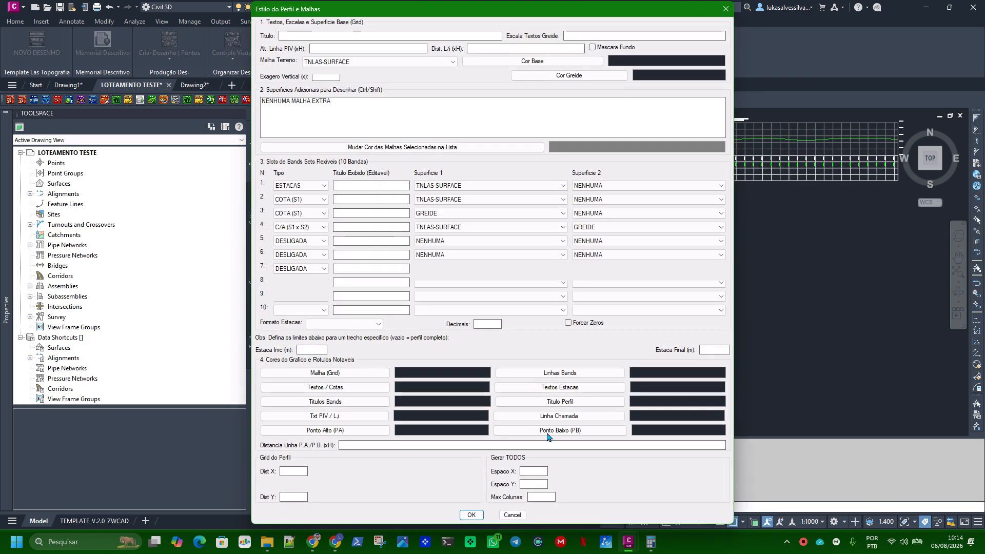
text(450)
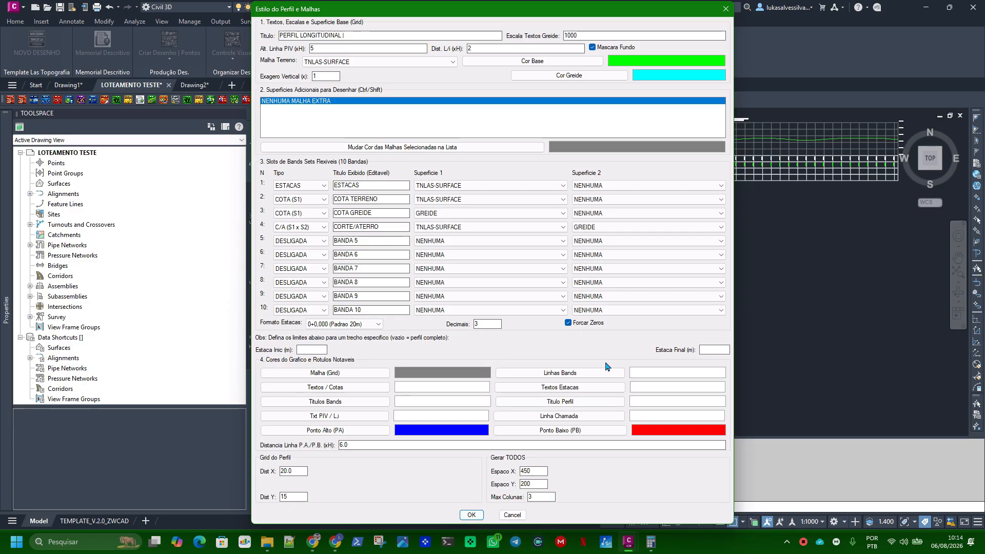
text(1)
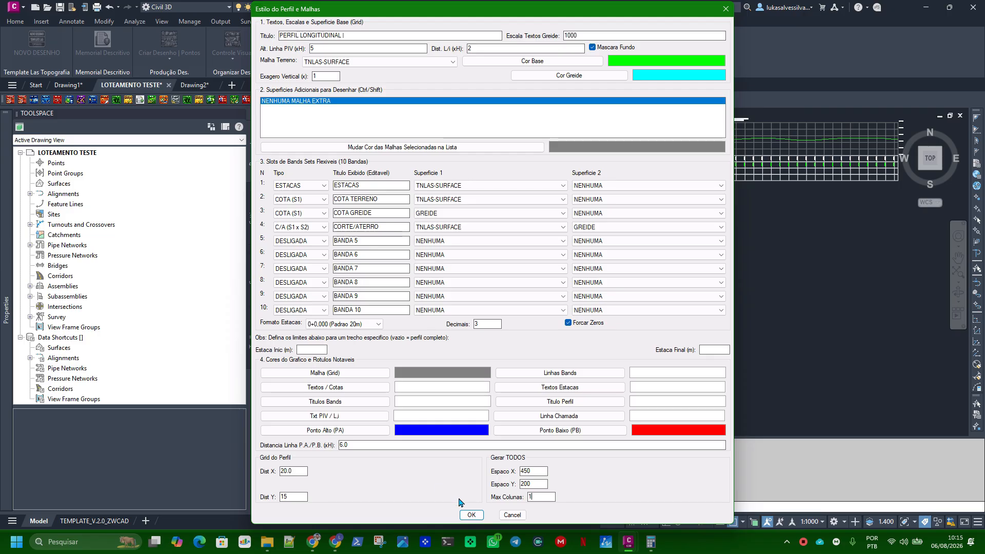
click(467, 515)
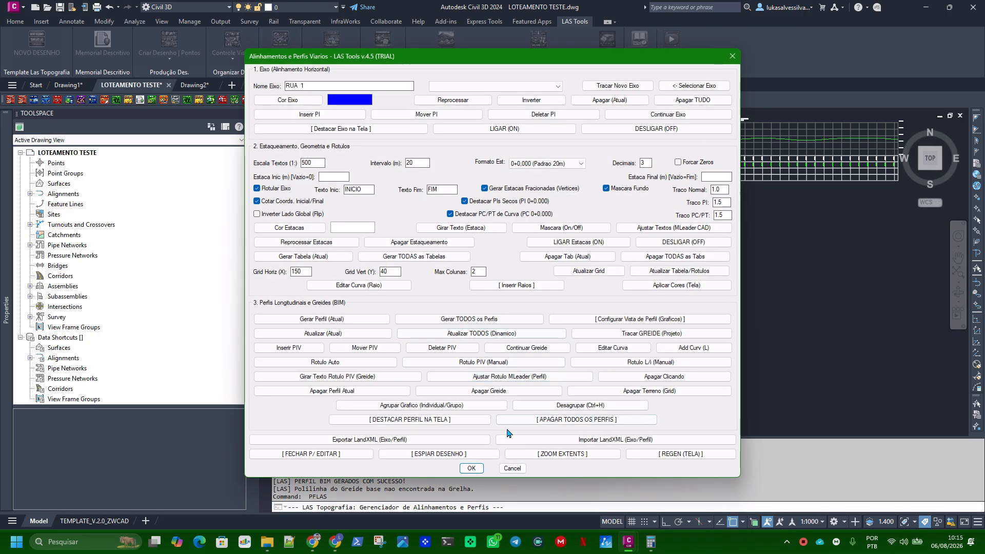
Set the maximum columns to 2 in the profile view configuration and dynamically update all profiles to rearrange their grid
click(606, 319)
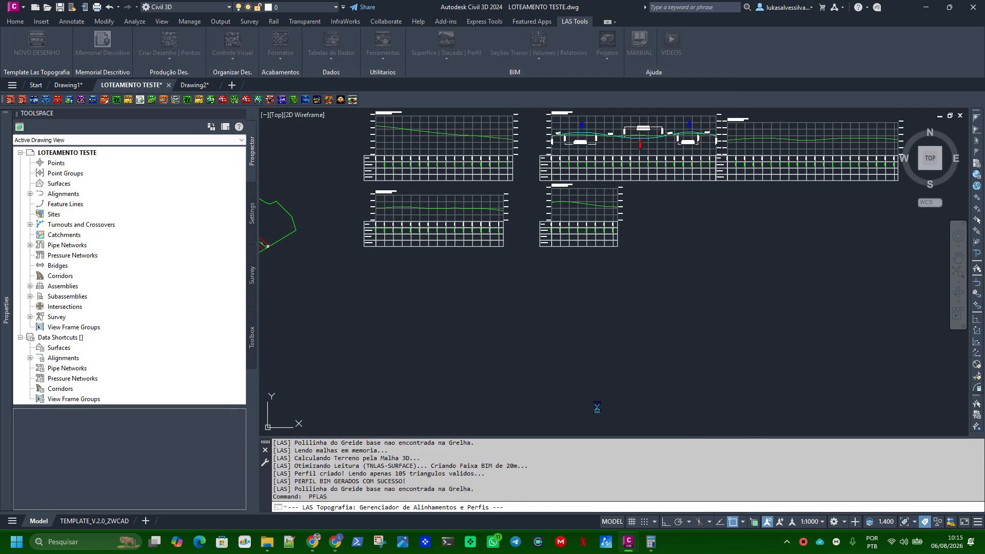
drag(542, 498, 523, 501)
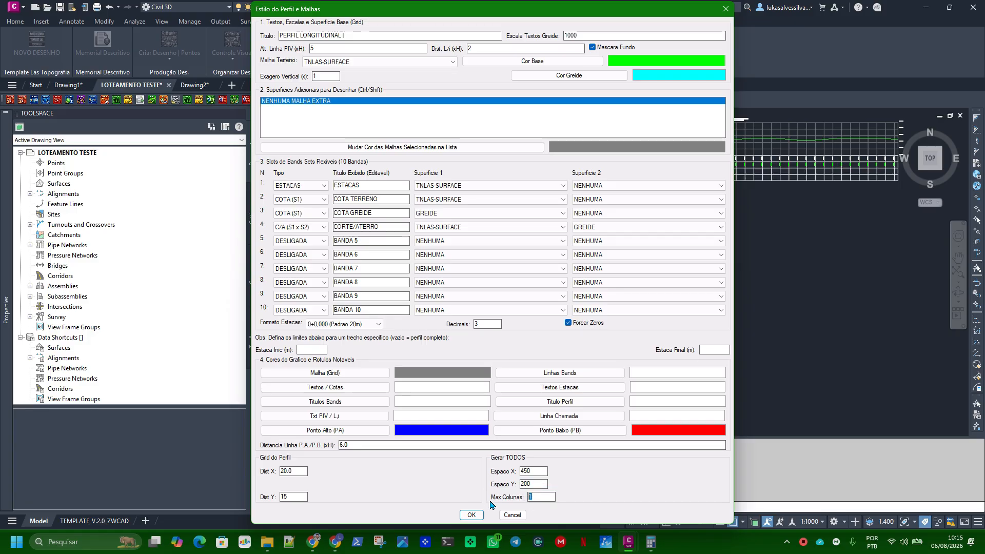
click(473, 515)
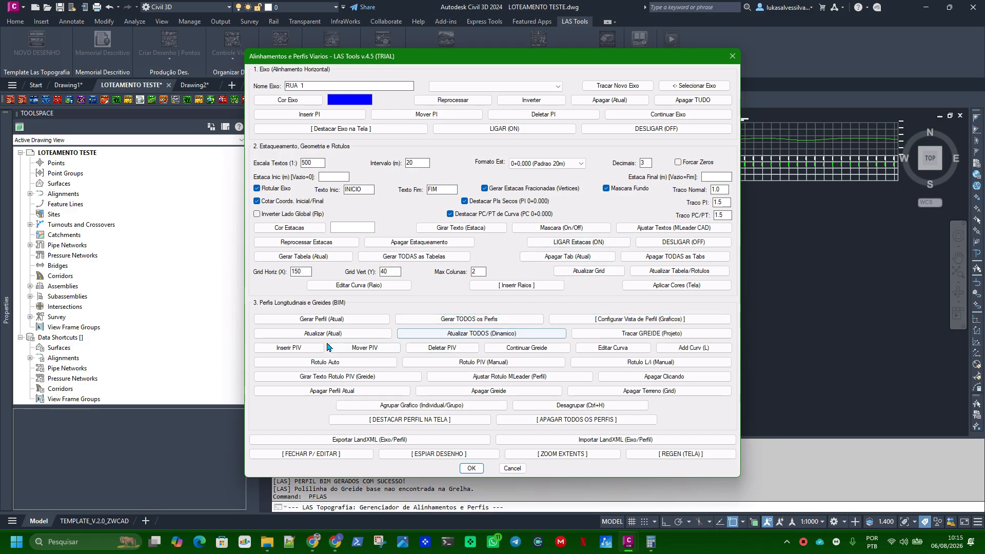
click(472, 334)
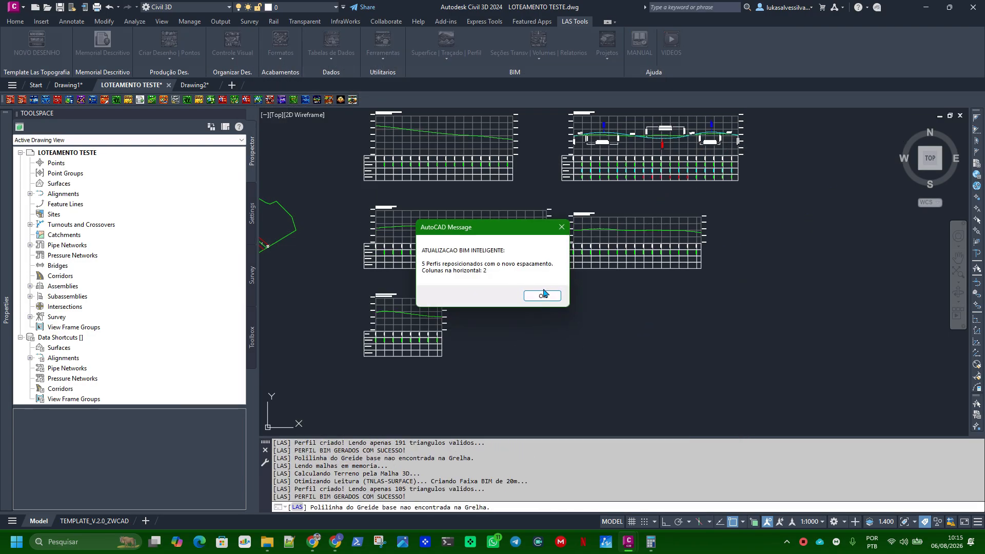
click(535, 295)
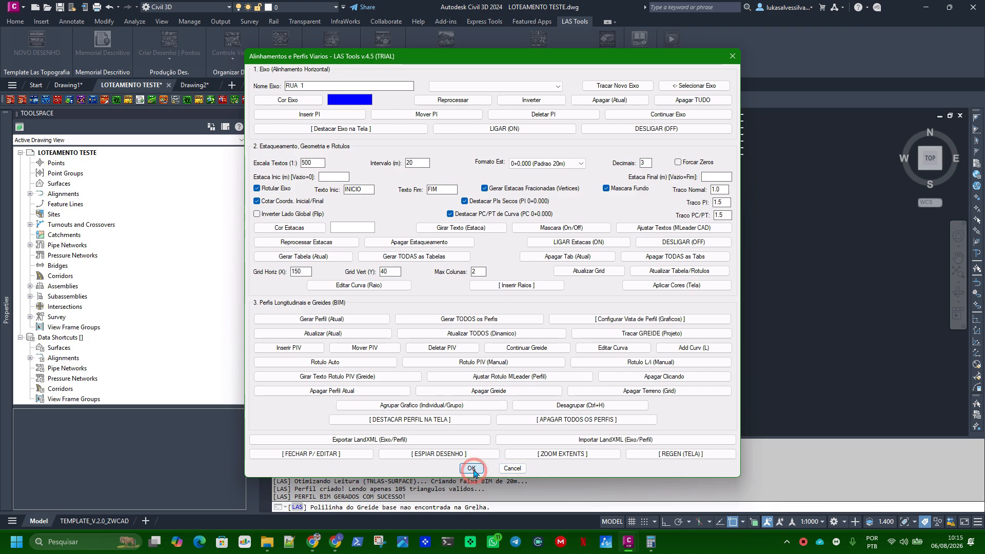
click(471, 469)
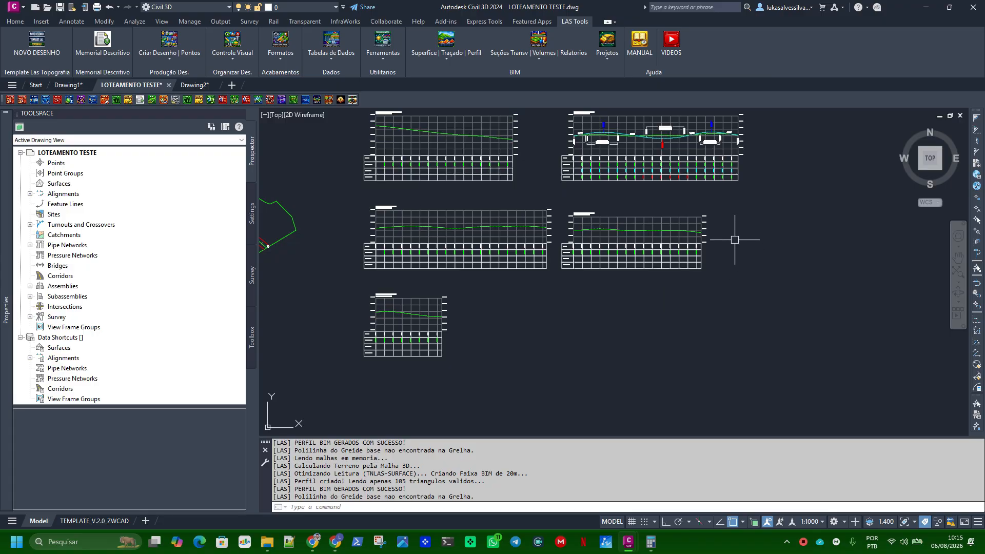
Set the maximum columns to 1 and dynamically update all profiles so they stack in a single column
key(Return)
click(617, 316)
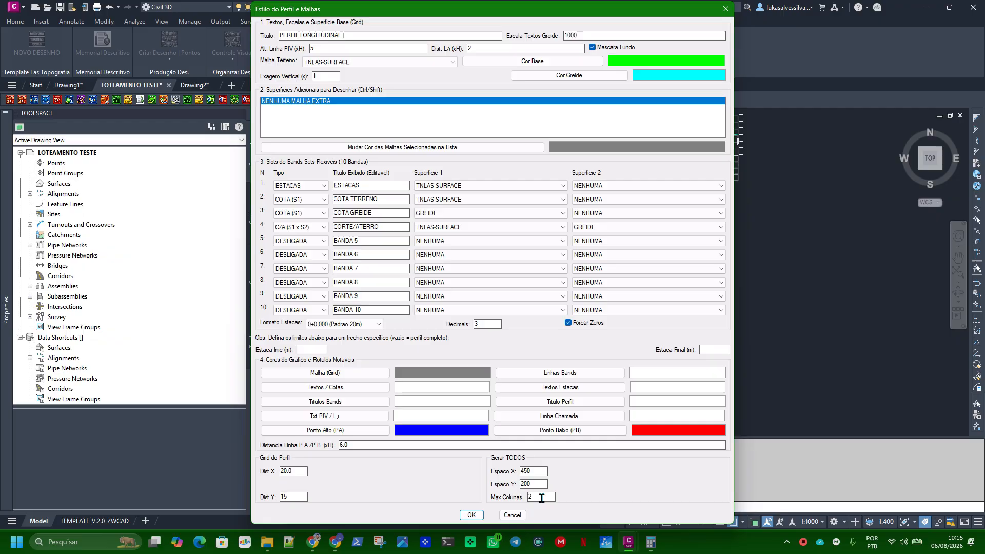
drag(542, 497, 518, 487)
click(469, 515)
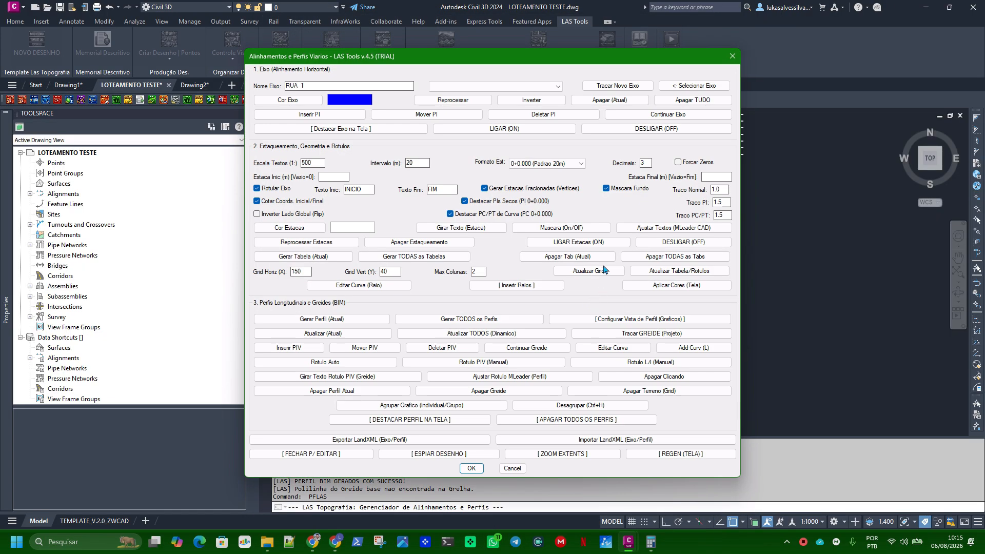
click(481, 334)
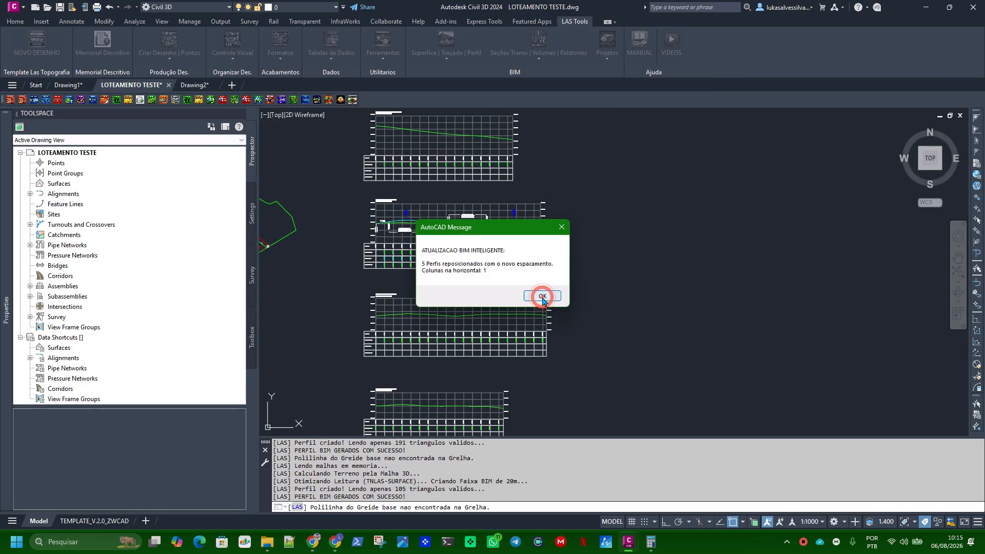
click(542, 296)
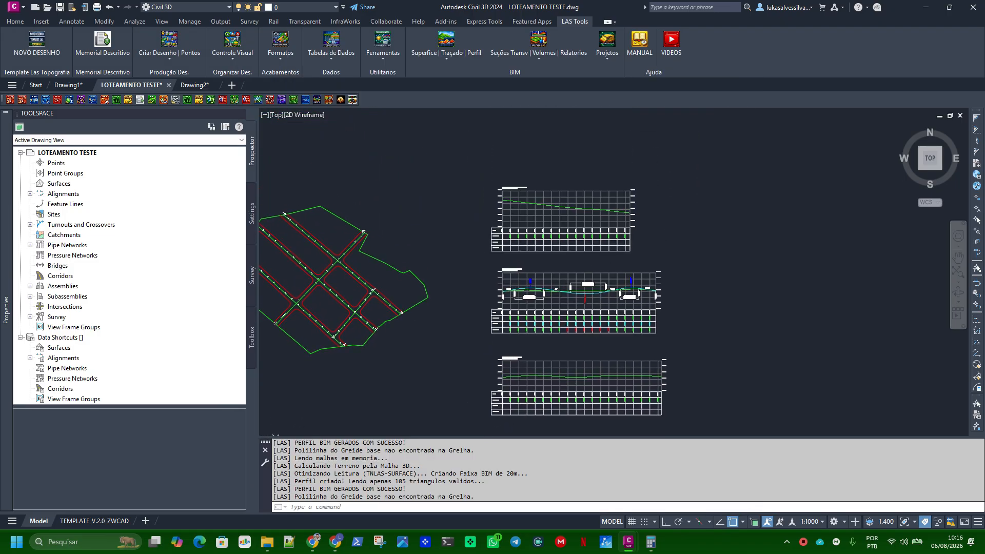
Trace the AV PRINCIPAL design grade inside its profile grid as a straight line from the terrain line's start to its end
key(Return)
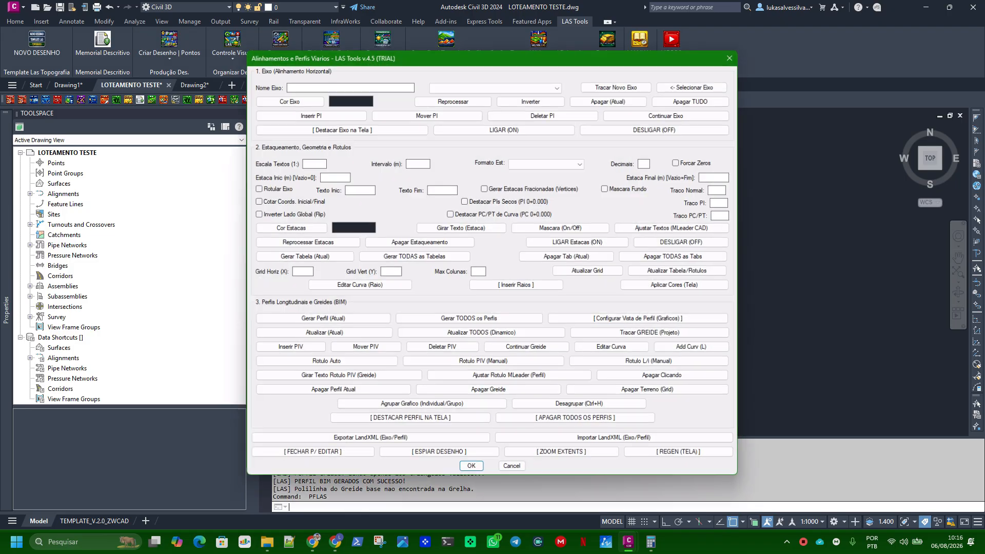
click(487, 86)
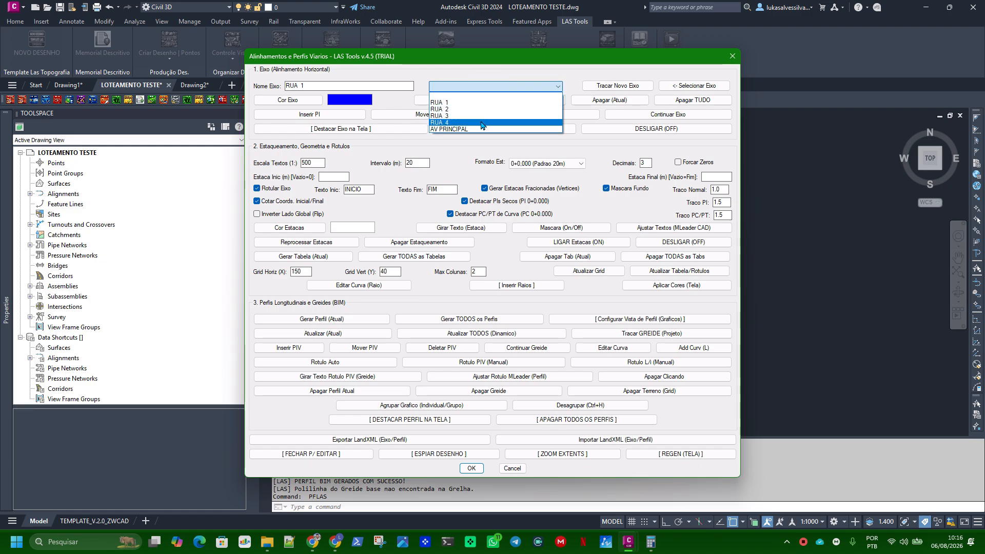
click(449, 127)
click(669, 334)
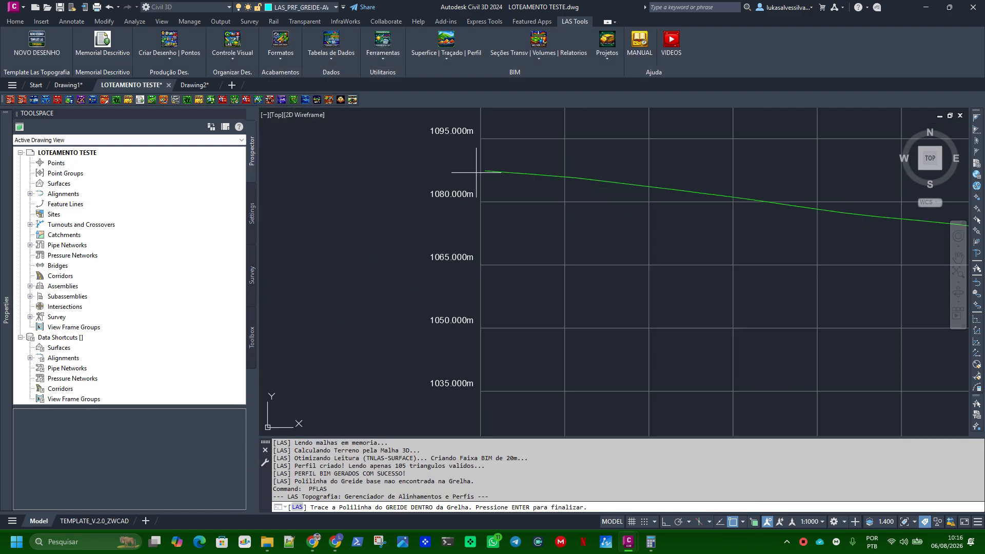
scroll(485, 170, down, 4)
middle_drag(846, 231, 595, 227)
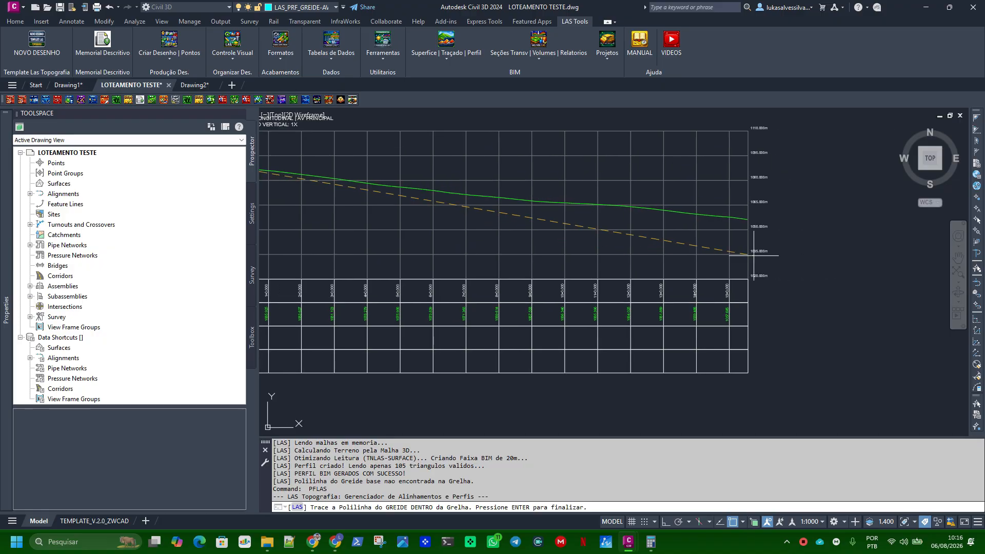
scroll(753, 254, up, 4)
scroll(728, 161, up, 3)
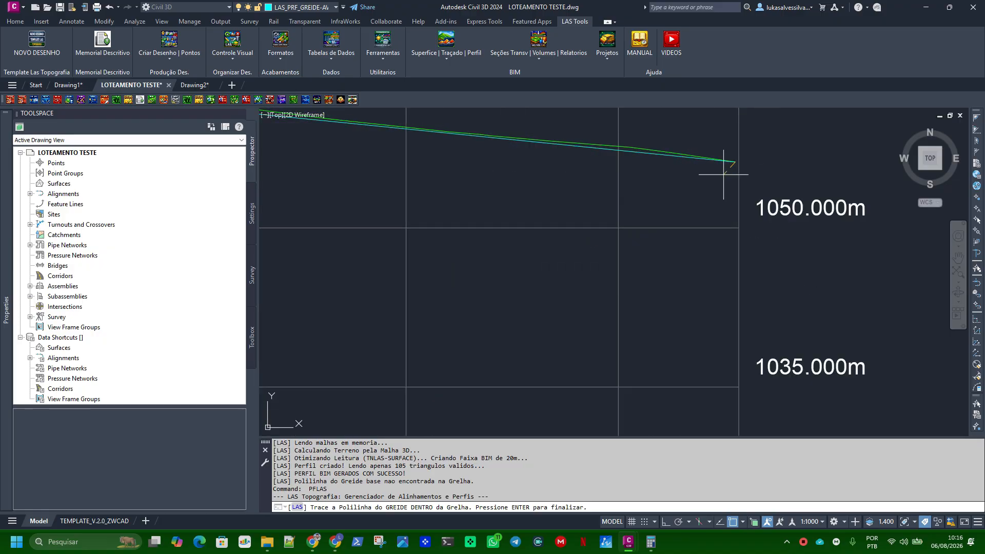
key(Return)
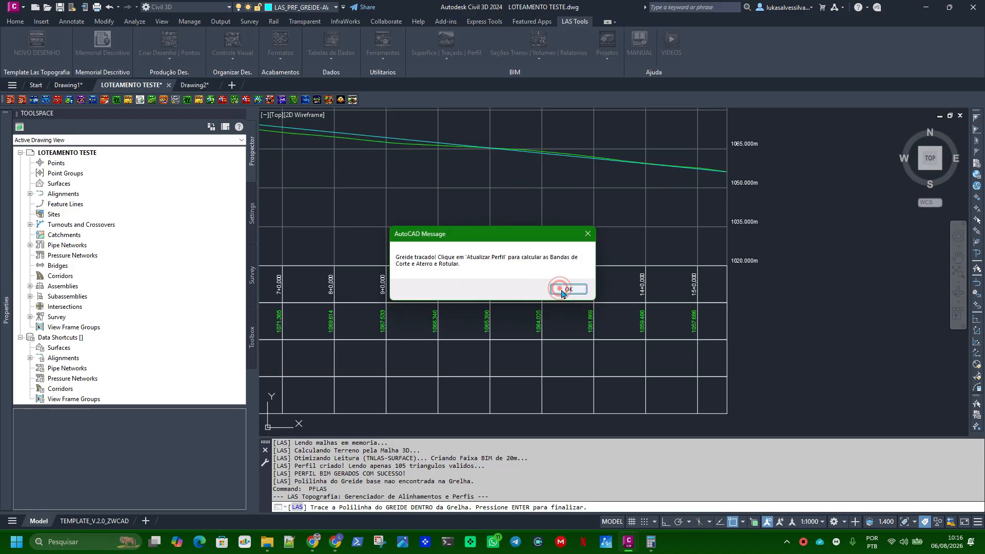
click(564, 289)
Trace the RUA 2 design grade in its profile, joining the first and last points of the terrain line
click(507, 86)
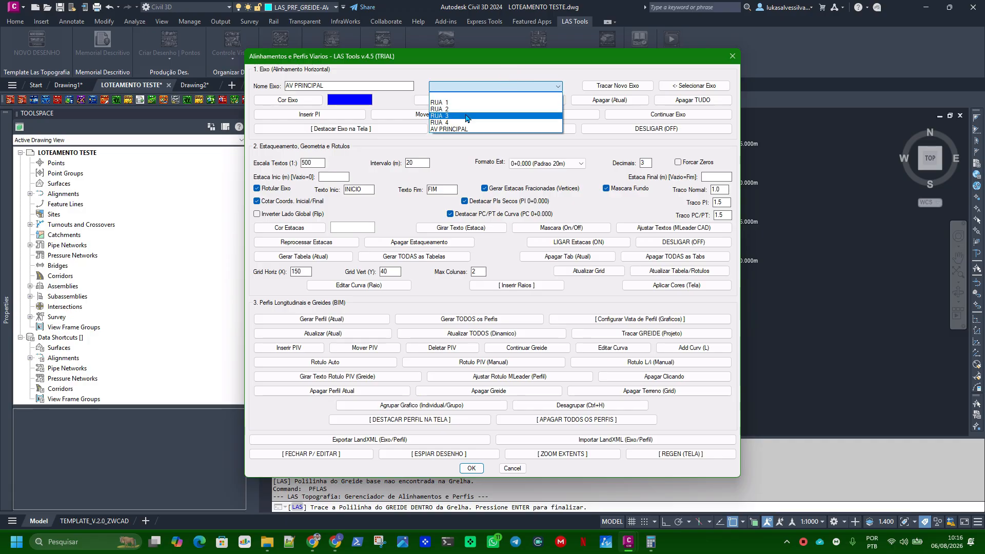
click(449, 108)
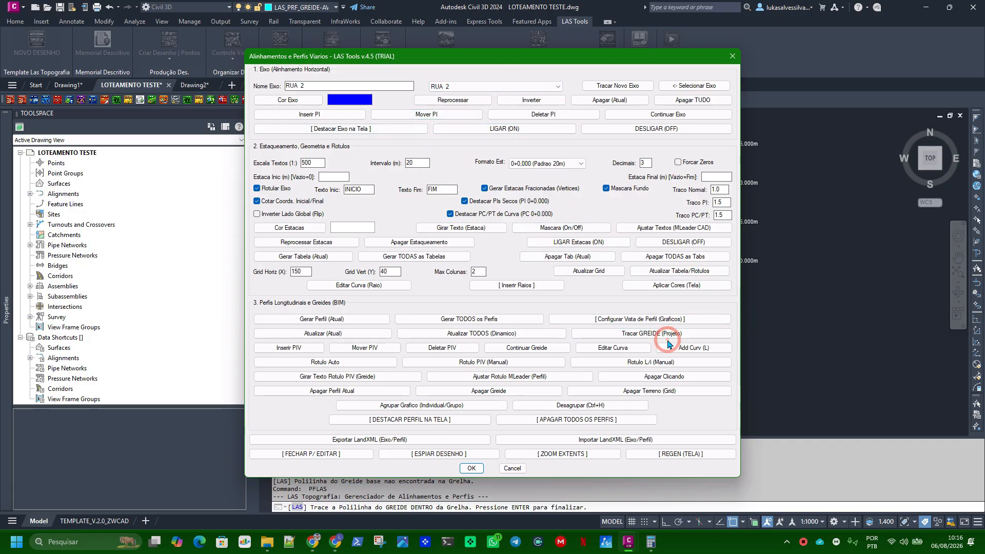
click(651, 334)
scroll(567, 226, down, 5)
middle_drag(534, 251, 571, 165)
scroll(510, 284, up, 12)
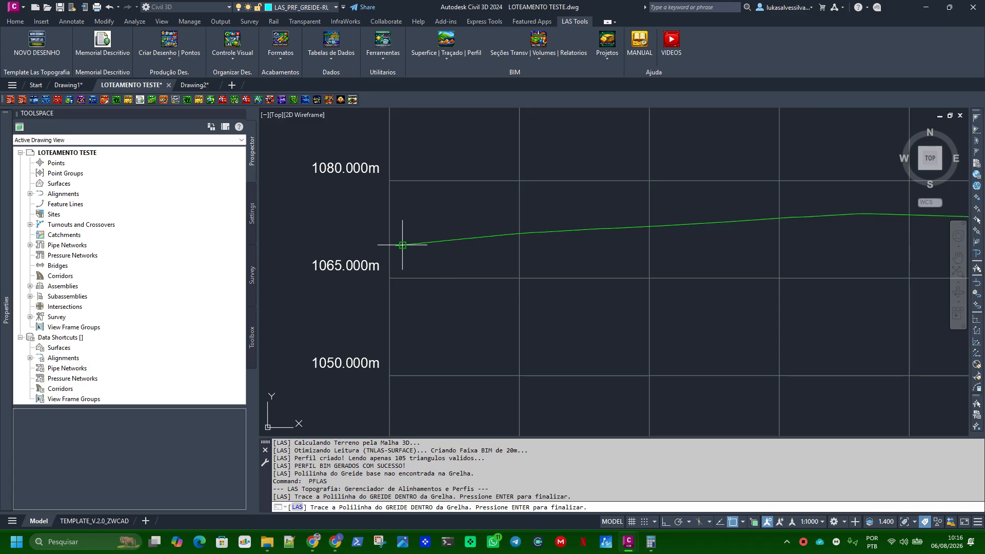
click(395, 245)
scroll(395, 246, down, 4)
middle_drag(685, 273, 359, 284)
middle_drag(718, 262, 498, 250)
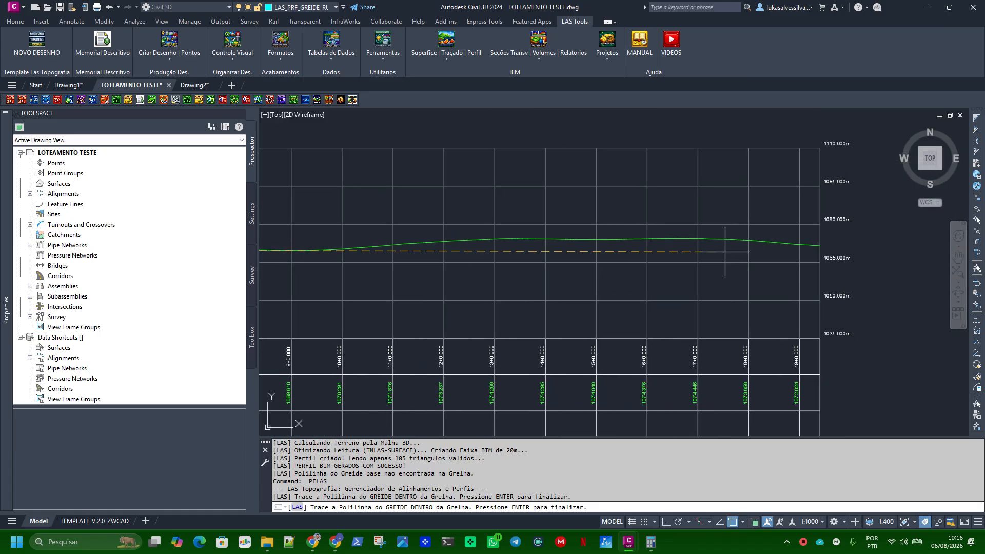
middle_drag(809, 252, 708, 245)
scroll(708, 245, up, 4)
scroll(728, 258, up, 3)
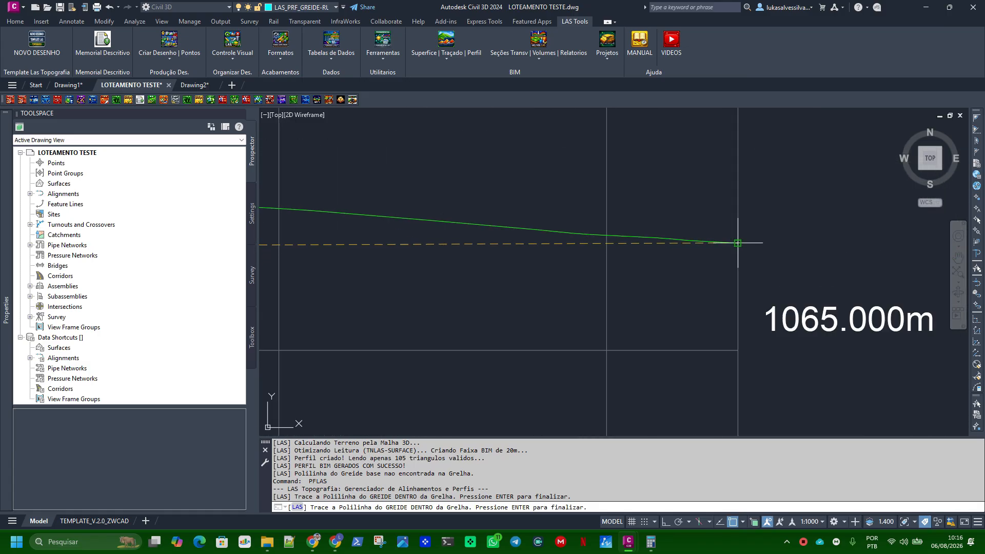
click(738, 243)
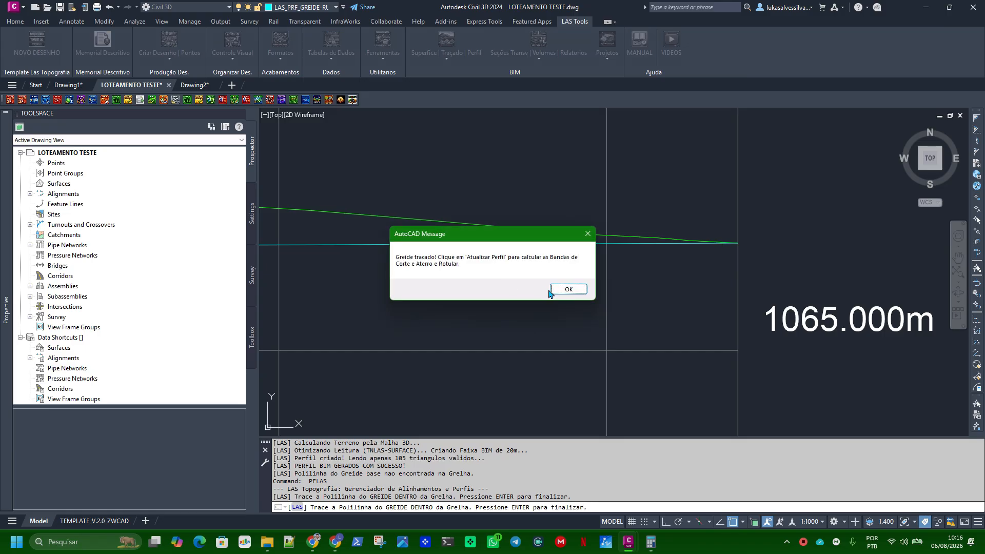
key(Return)
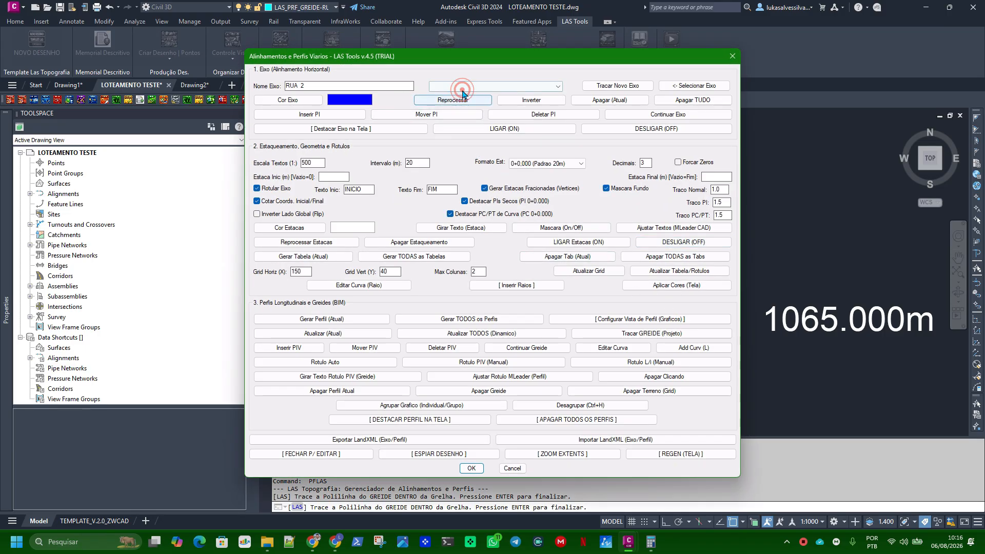
Trace the RUA 3 design grade as a straight line between both ends of its terrain profile
click(457, 86)
click(450, 125)
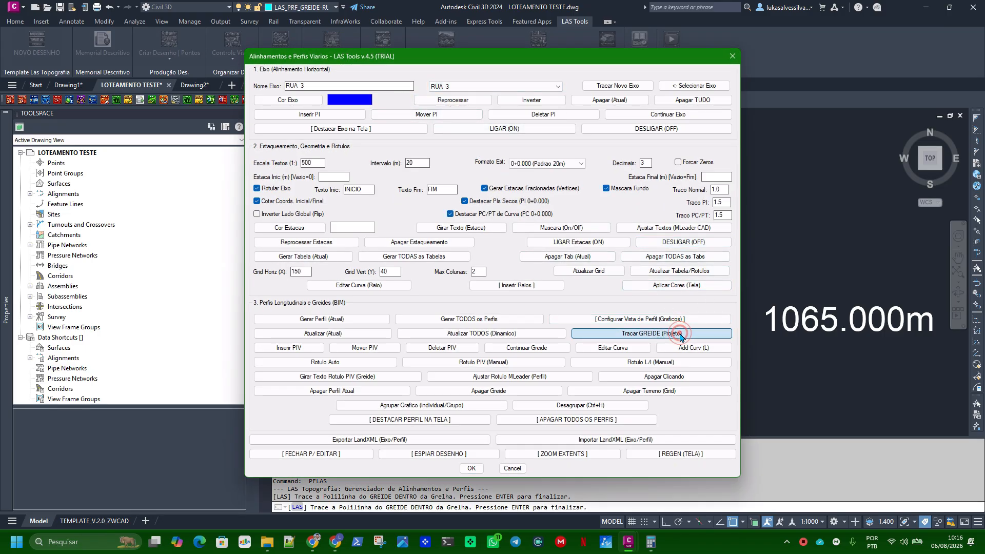
click(652, 333)
scroll(548, 254, down, 5)
scroll(548, 254, up, 8)
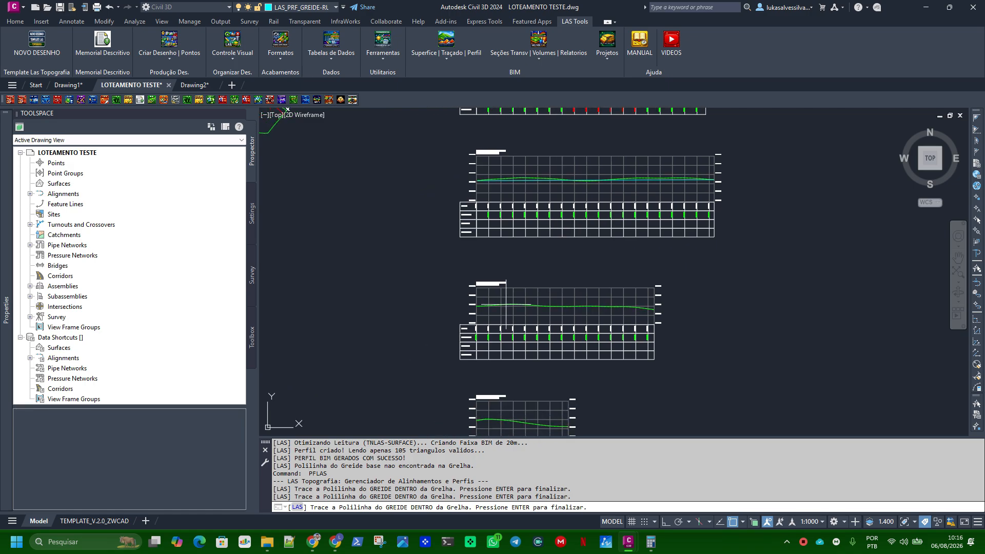
scroll(364, 279, down, 6)
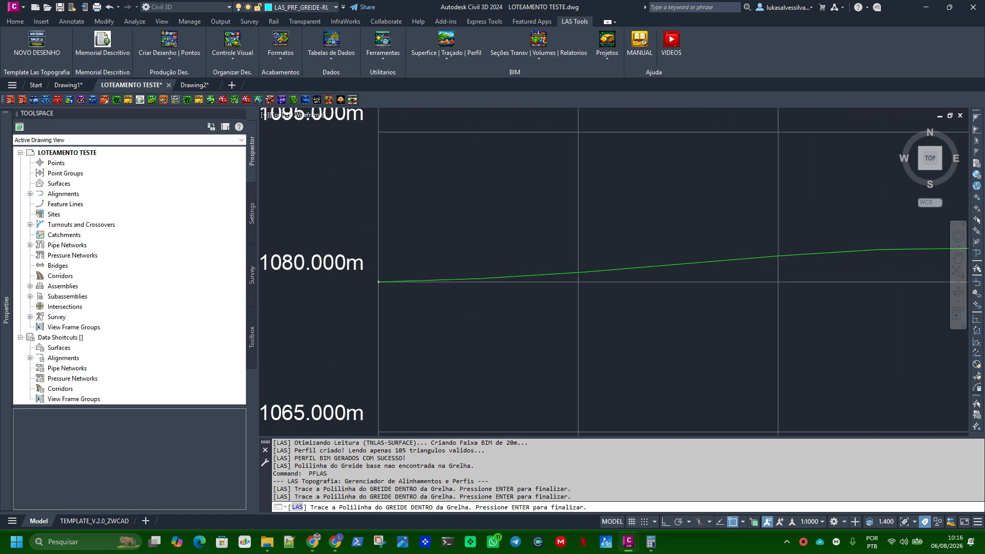
scroll(822, 325, up, 6)
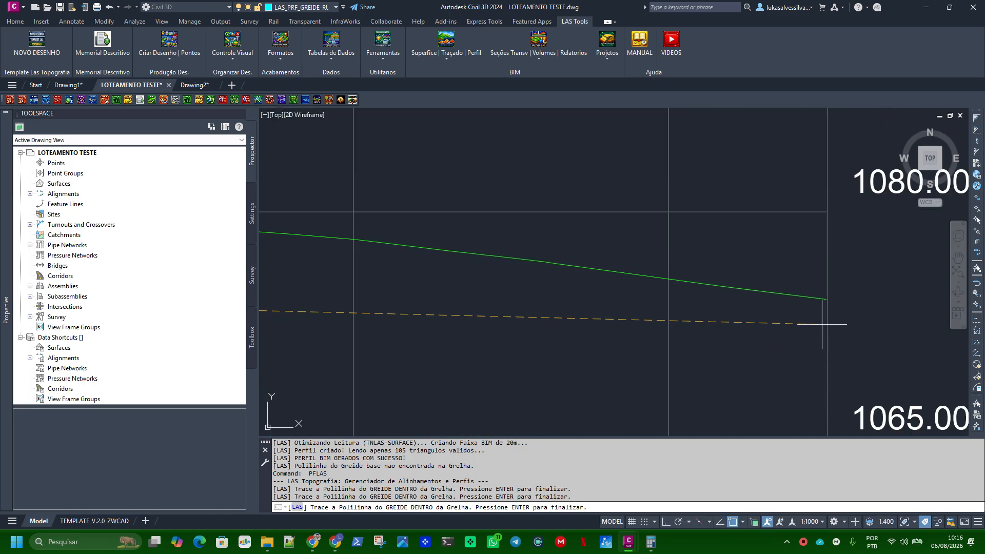
click(826, 298)
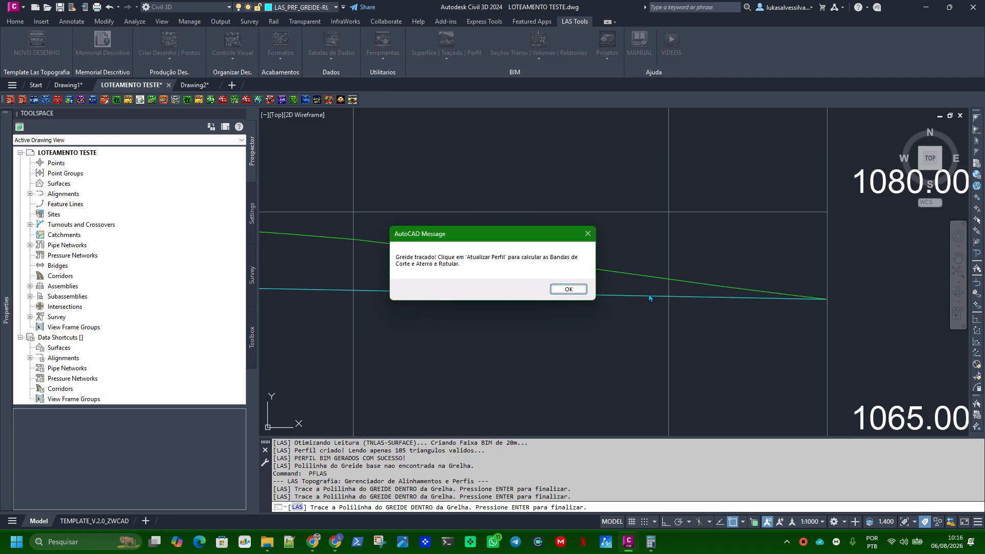
click(557, 290)
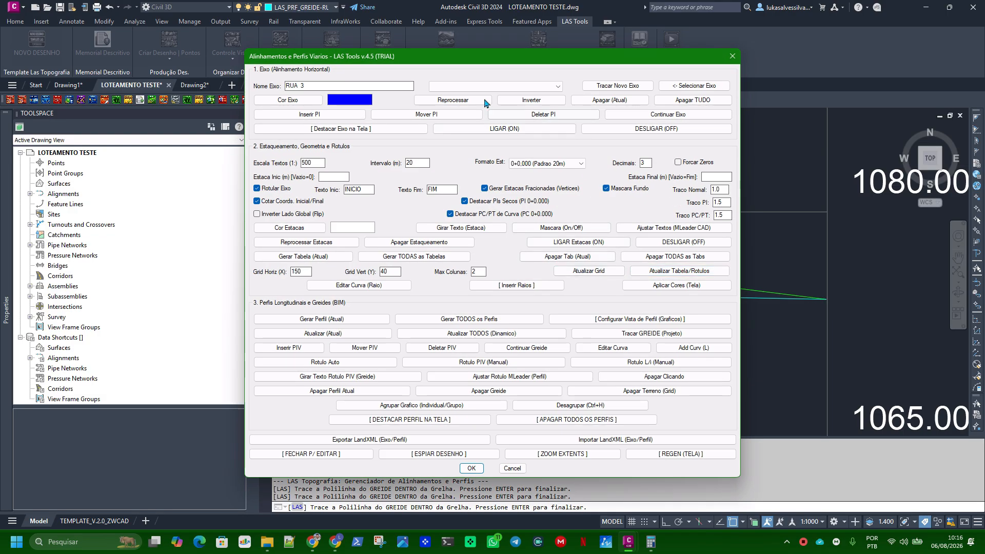
Trace the RUA 4 design grade in its profile grid, joining the start and end of the terrain line
click(487, 91)
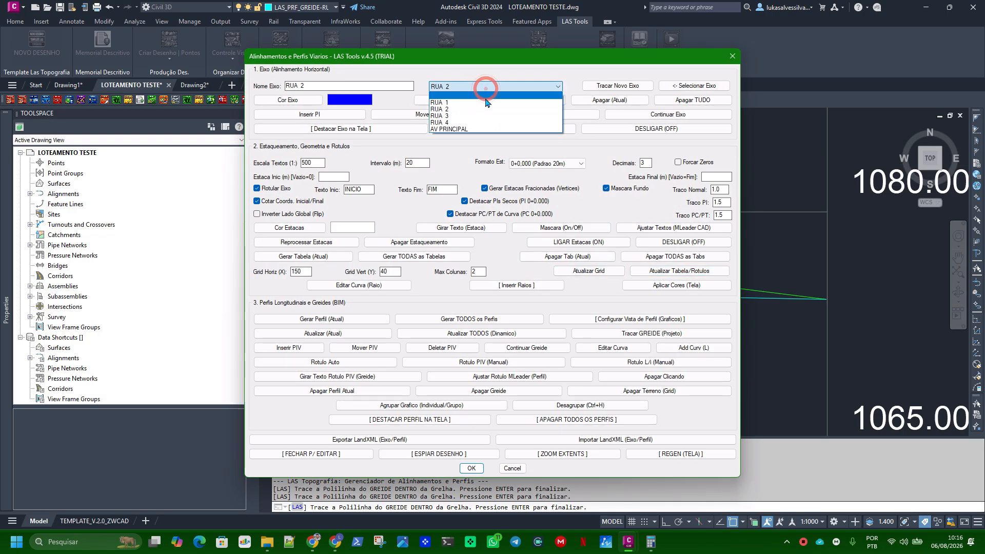
click(472, 129)
click(667, 333)
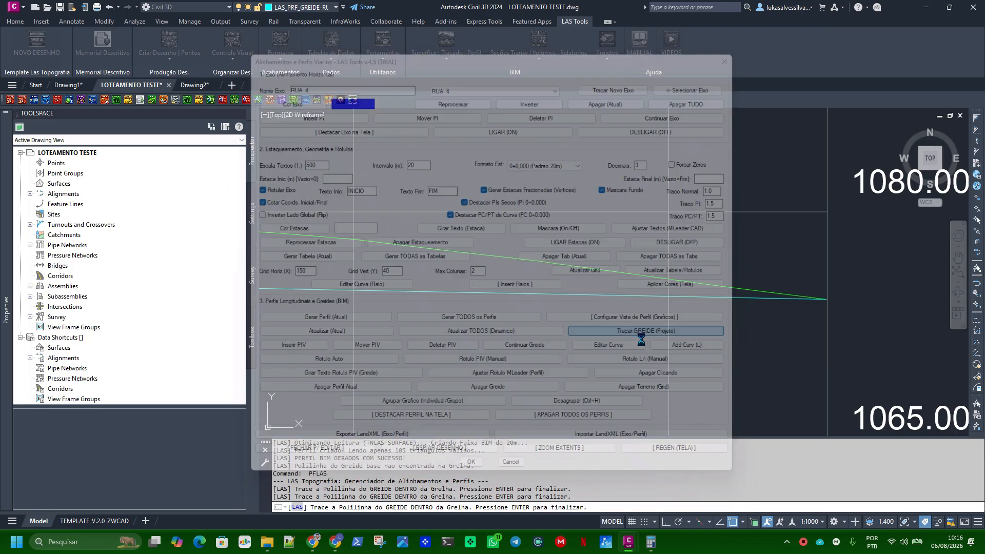
scroll(465, 332, up, 6)
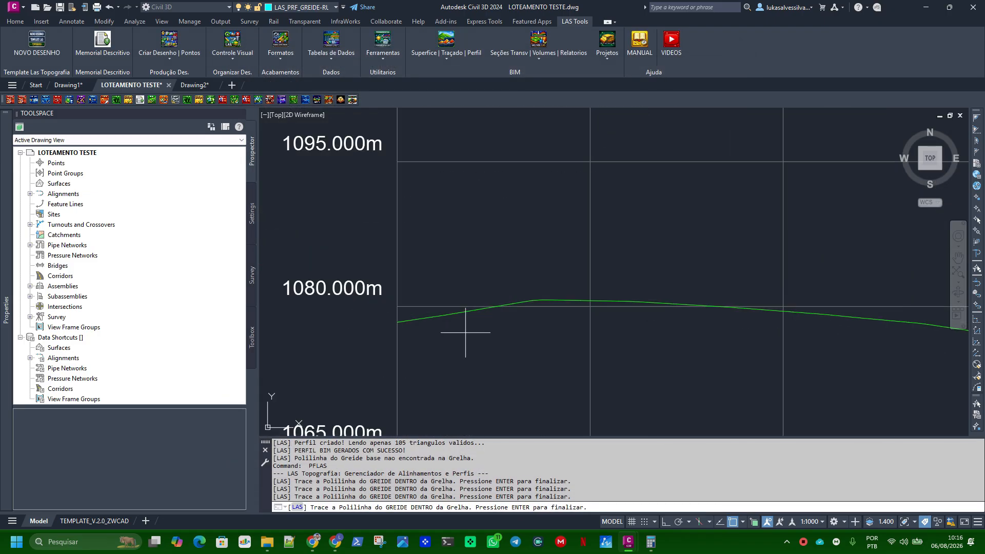
click(397, 321)
scroll(397, 327, down, 6)
scroll(691, 305, up, 6)
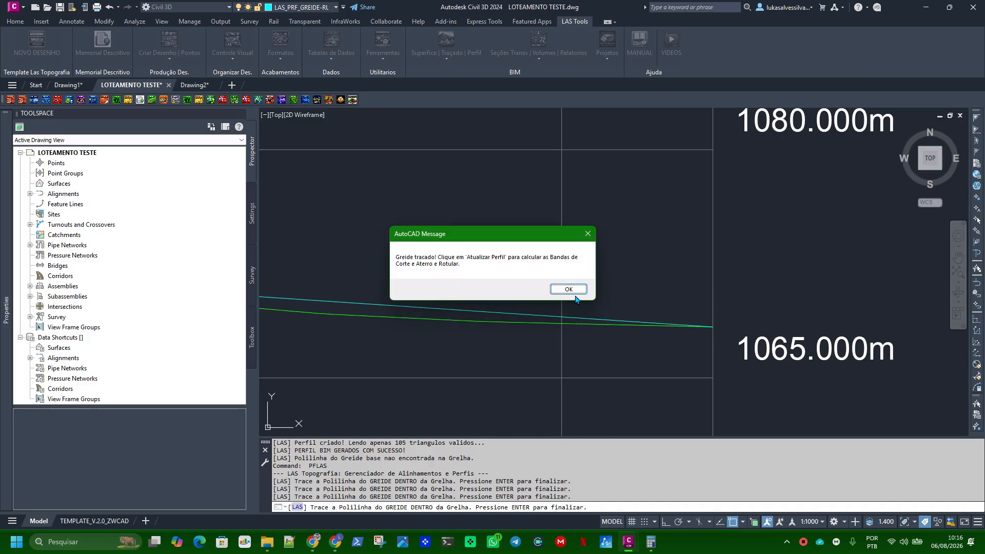
click(569, 289)
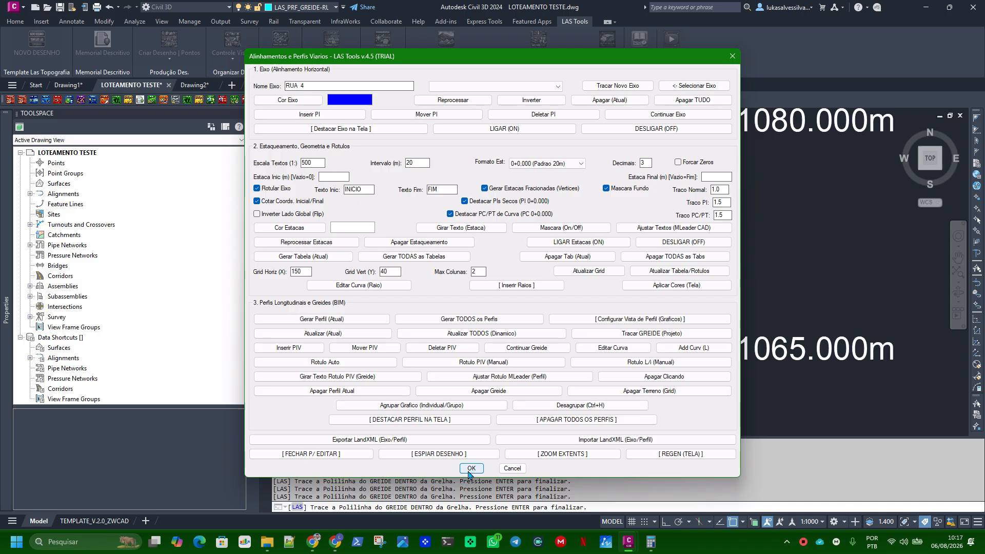
Dynamically update all profiles to calculate the cut and fill bands and label the traced grades
click(483, 333)
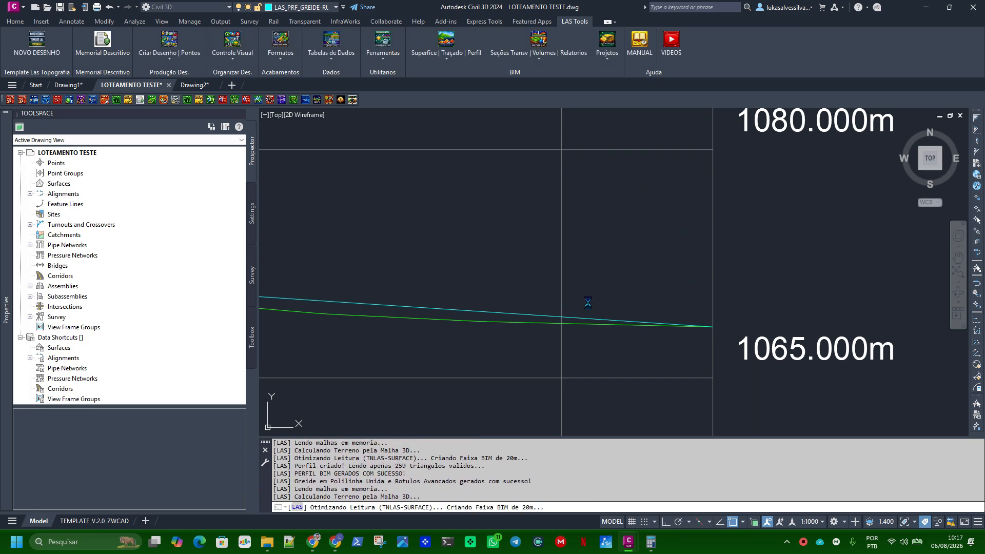
click(543, 296)
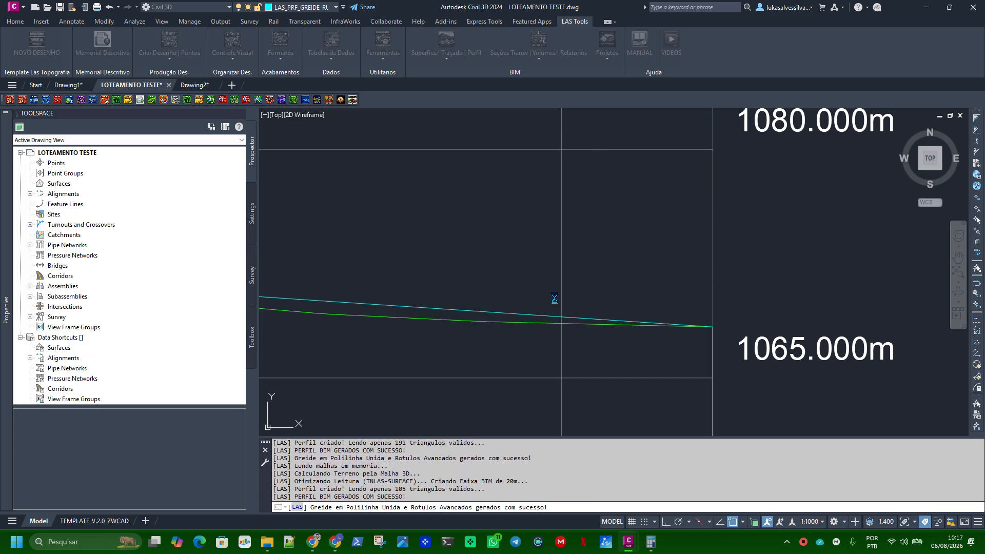
click(470, 467)
Examine the updated profiles' grade labels and their ESTACAS, COTA TERRENO, COTA GREIDE and CORTE/ATERRO bands
scroll(689, 288, down, 7)
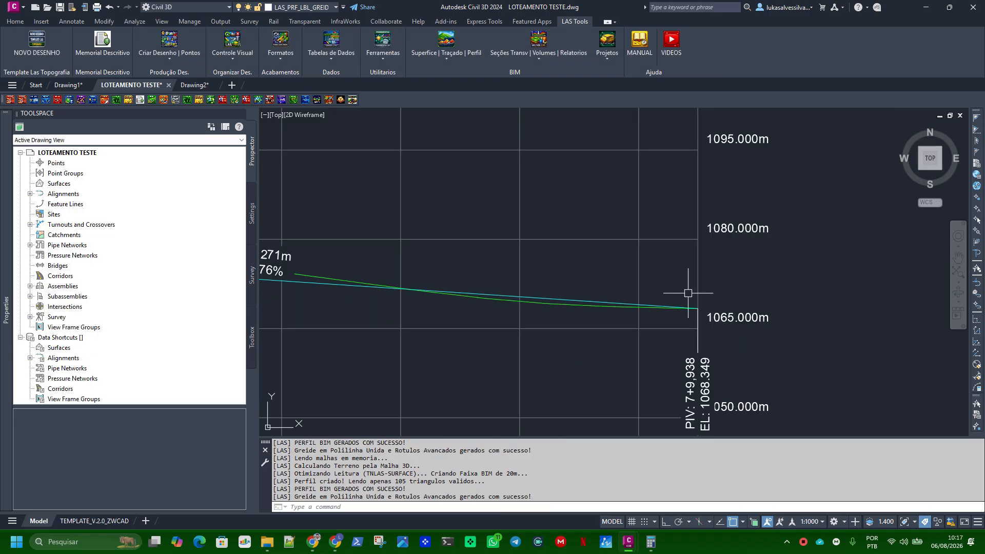
scroll(450, 274, down, 3)
scroll(501, 356, up, 8)
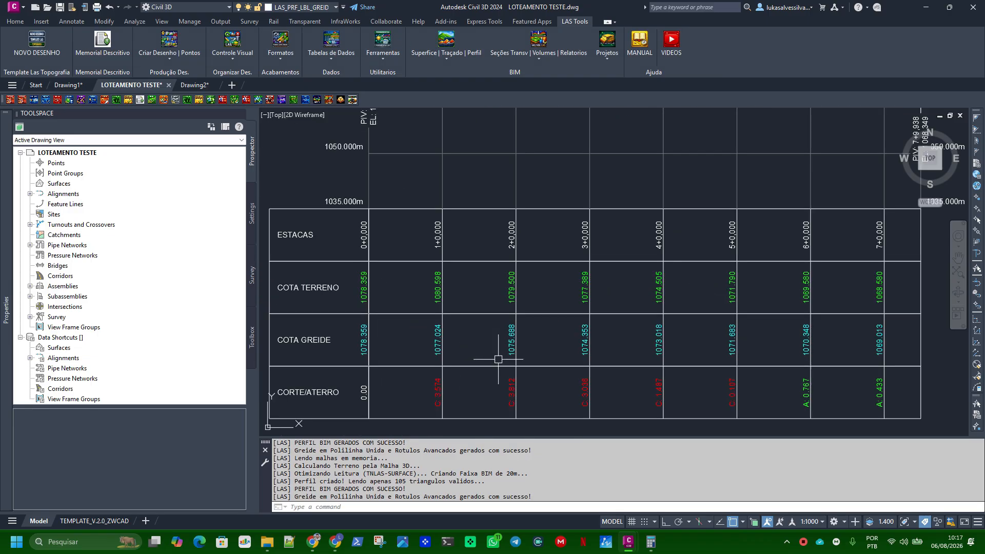
scroll(501, 356, down, 7)
scroll(505, 353, down, 2)
middle_drag(578, 210, 588, 239)
mouse_move(529, 122)
middle_down()
mouse_move(557, 260)
mouse_move(594, 313)
middle_up()
scroll(589, 226, up, 4)
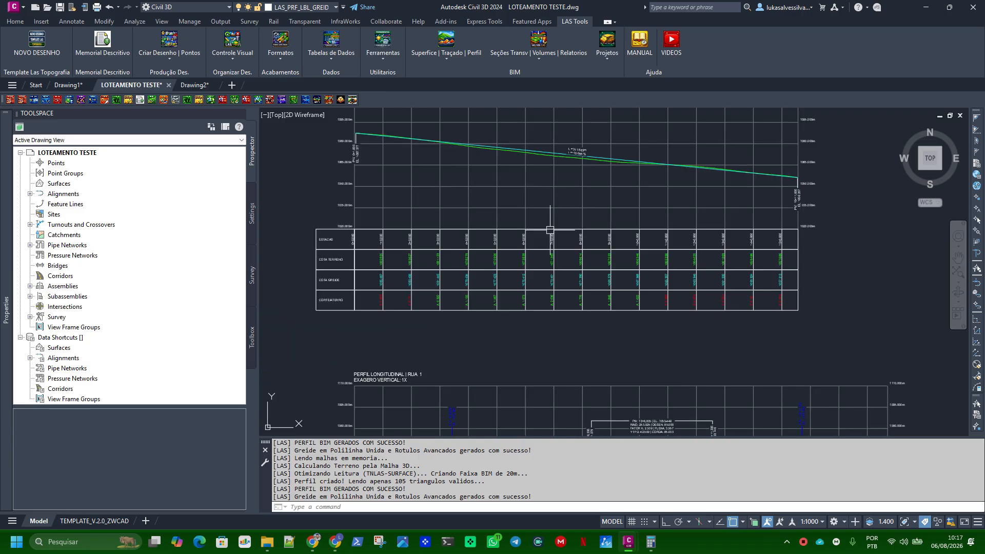
mouse_move(461, 269)
middle_down()
mouse_move(521, 321)
mouse_move(646, 335)
middle_up()
scroll(593, 325, up, 3)
scroll(636, 346, up, 2)
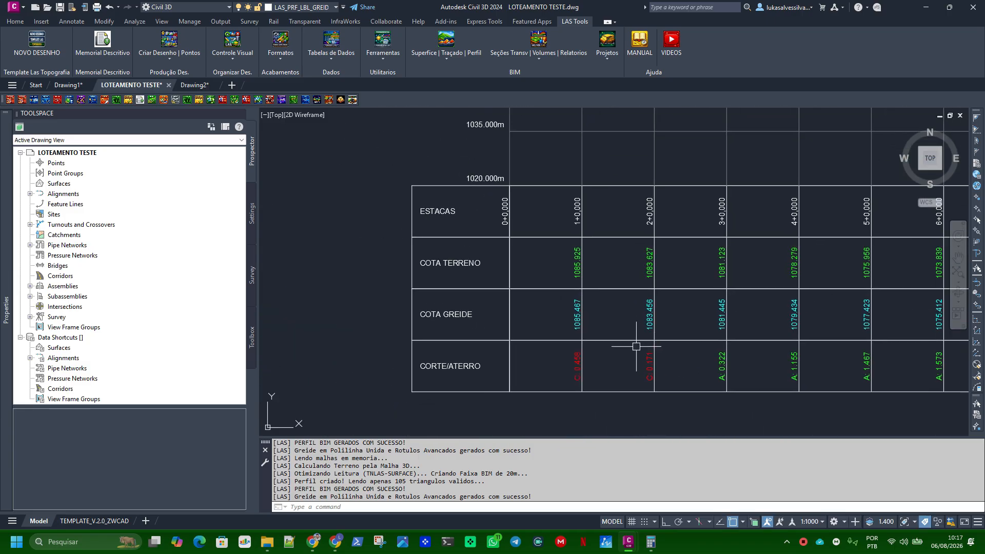
For the RUA 1 axis, set the CORTE/ATERRO band in slot 4 of the profile view settings to DESLIGADA
key(Return)
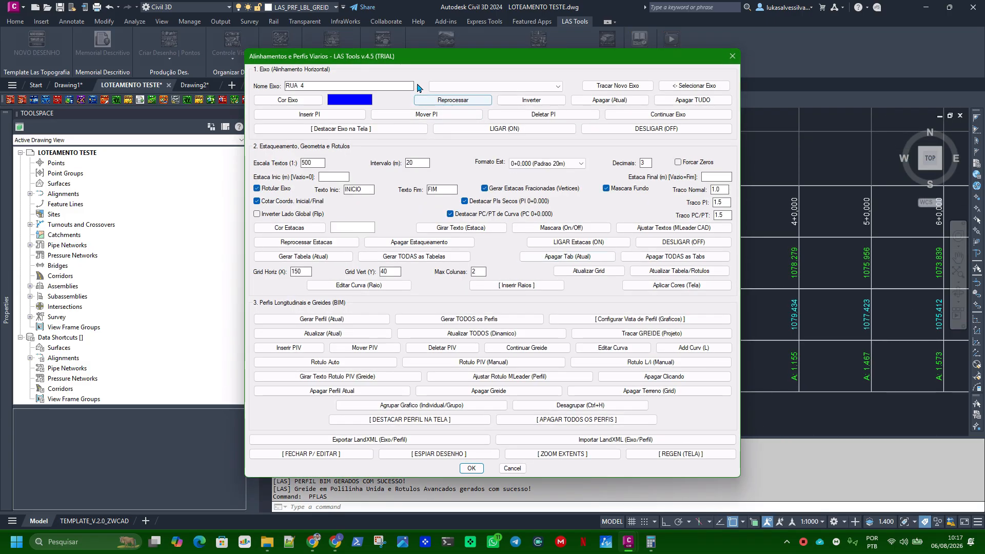
click(456, 90)
click(465, 96)
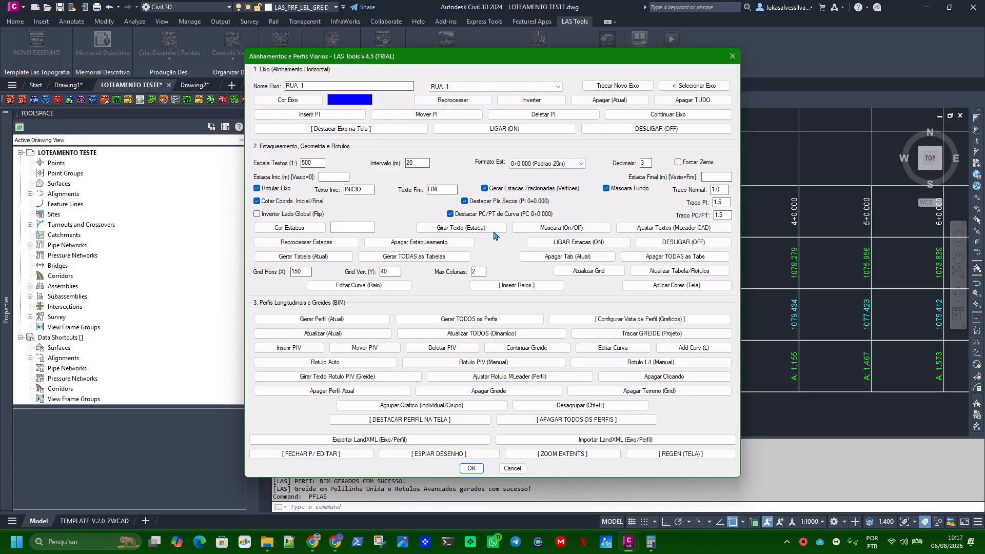
click(662, 319)
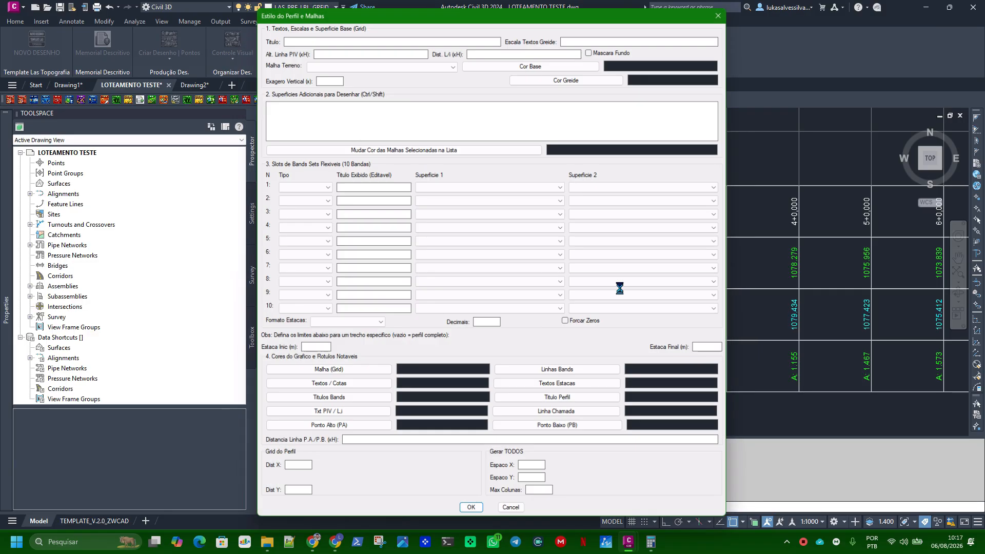
click(303, 227)
click(308, 237)
Set the COTA GREIDE band in slot 3 to DESLIGADA and return it to COTA (S1)
click(320, 215)
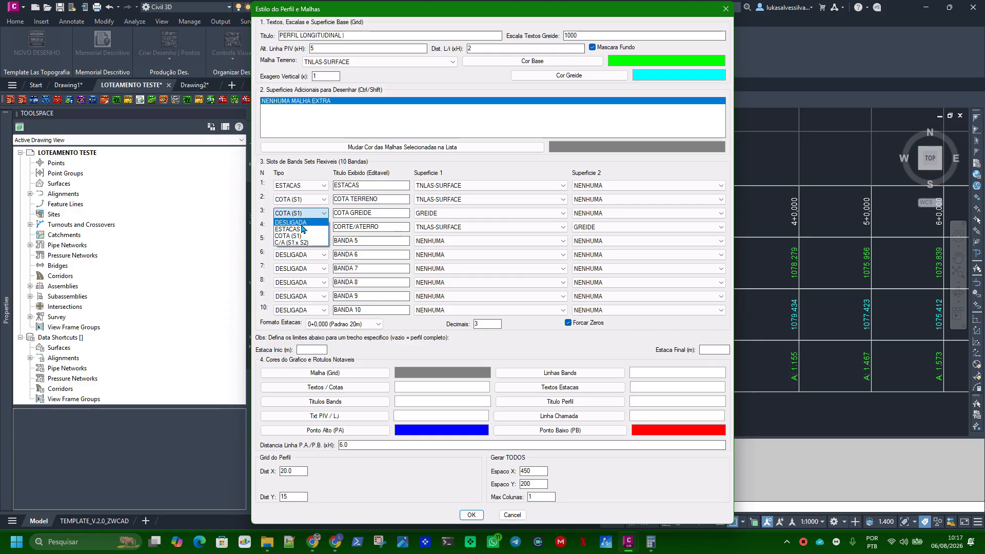
click(302, 223)
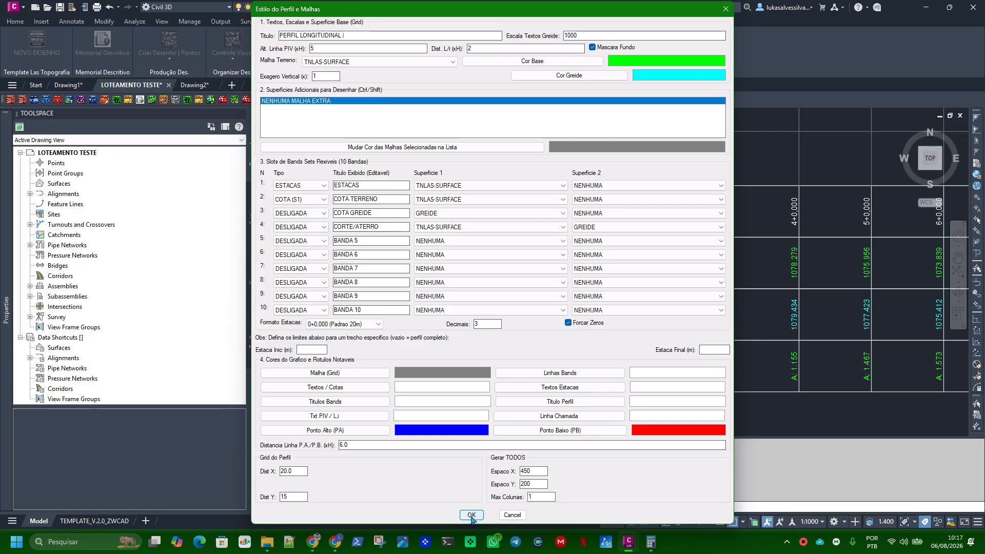
click(302, 214)
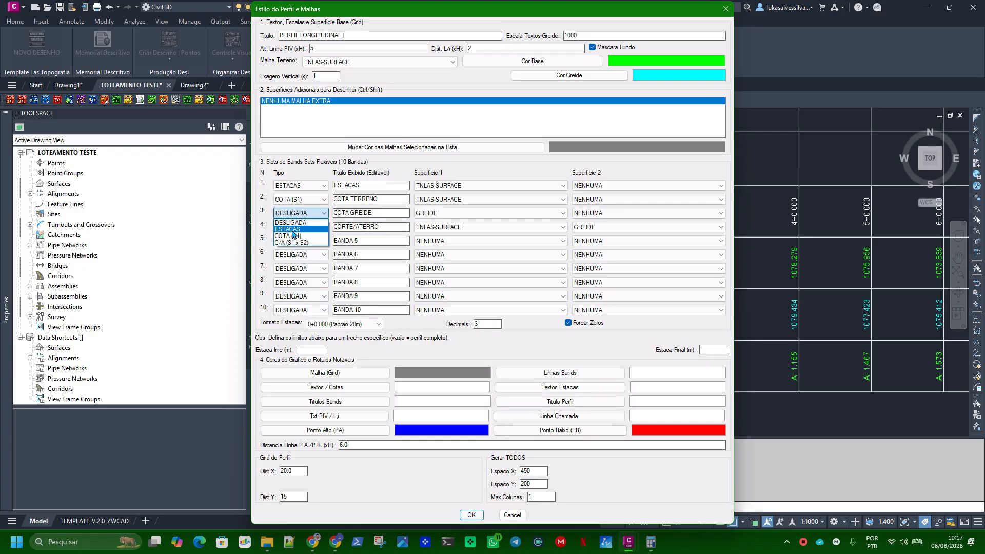
click(289, 237)
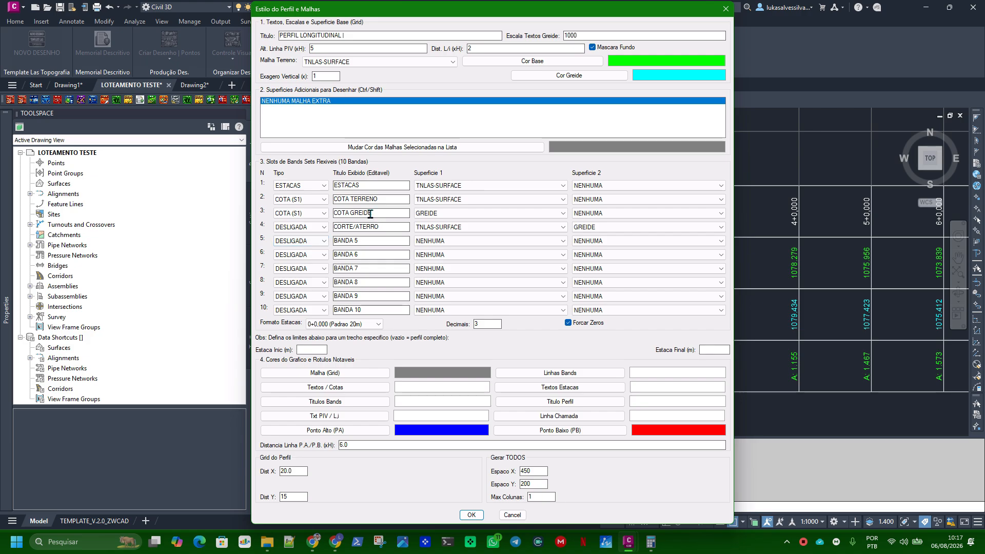
Apply the profile view settings and update only the current RUA 1 profile
click(476, 516)
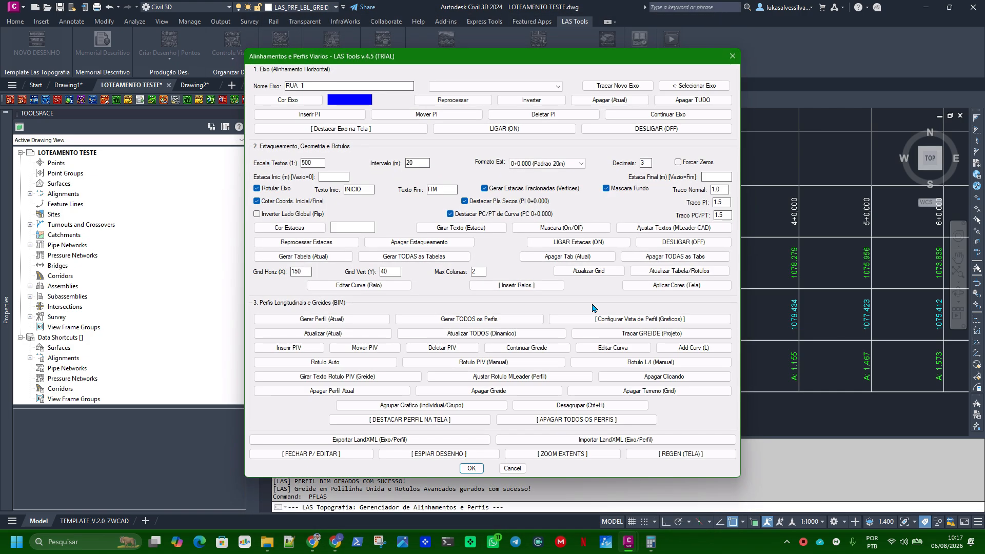
click(334, 334)
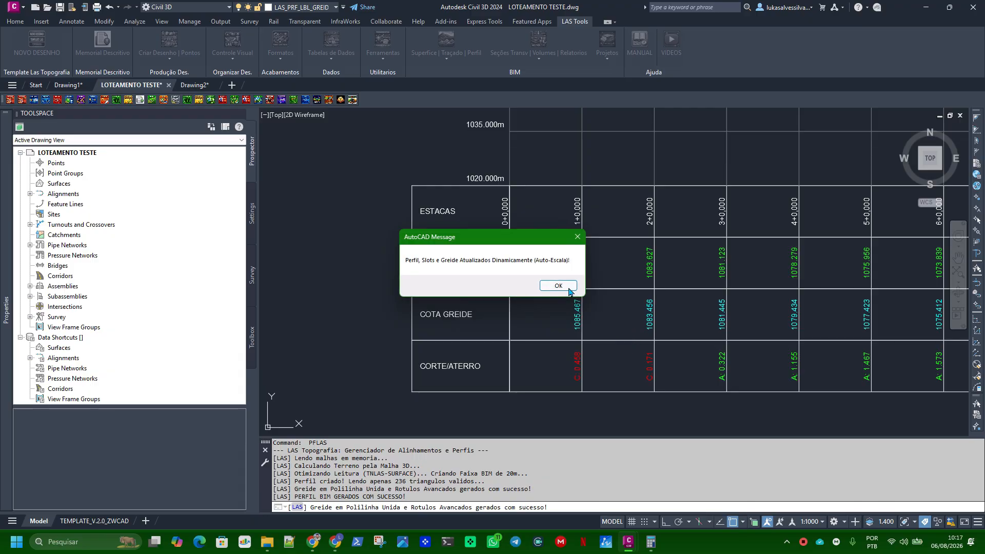
click(568, 288)
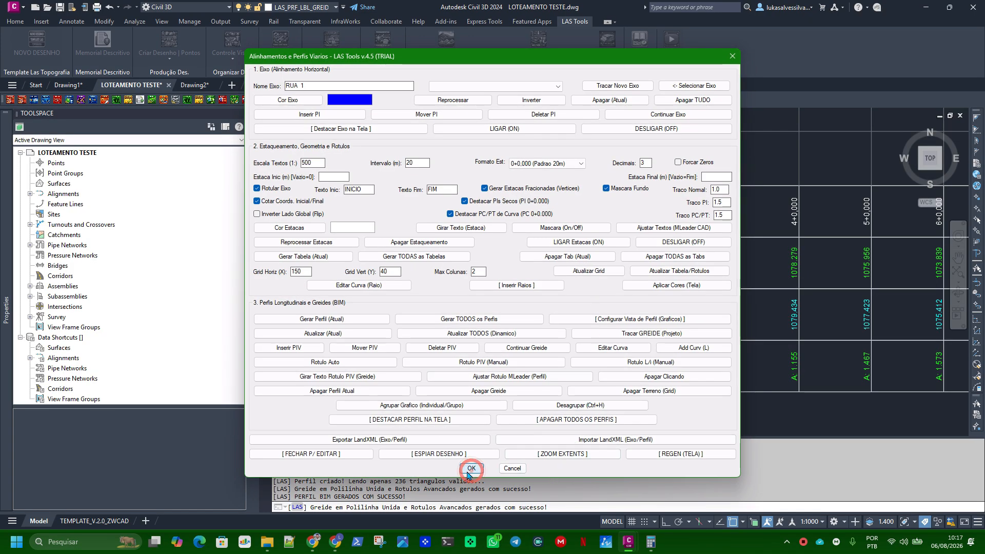
click(470, 468)
Compare the band rows under the RUA 1 profile with those of the profiles above and below it
scroll(513, 265, down, 5)
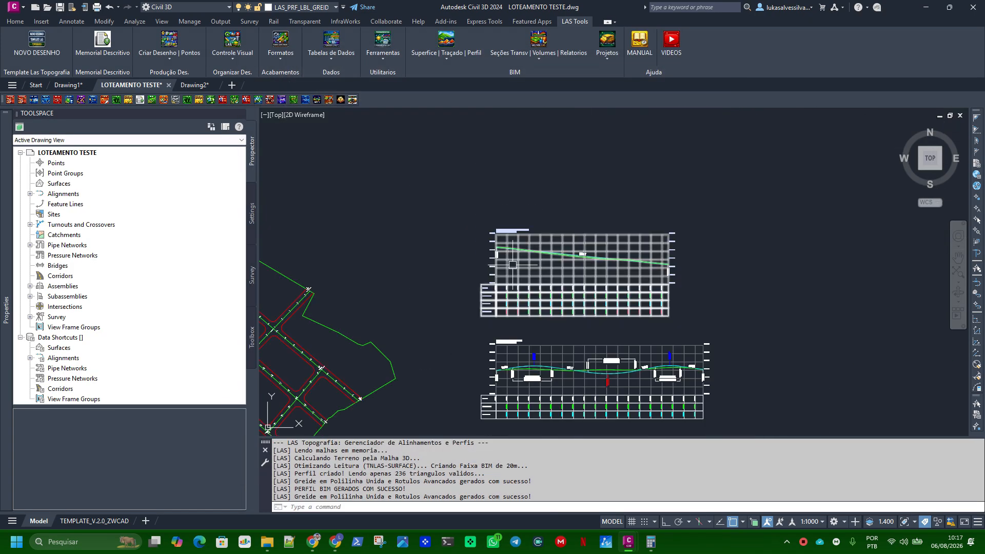
middle_drag(479, 382, 483, 264)
scroll(538, 264, up, 2)
middle_drag(544, 242, 469, 264)
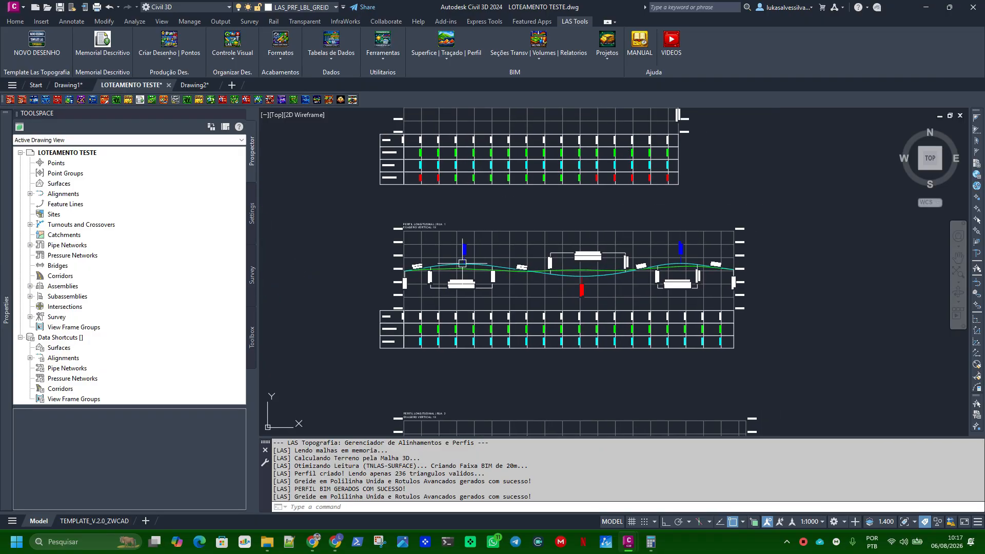
scroll(401, 213, up, 2)
scroll(372, 219, down, 2)
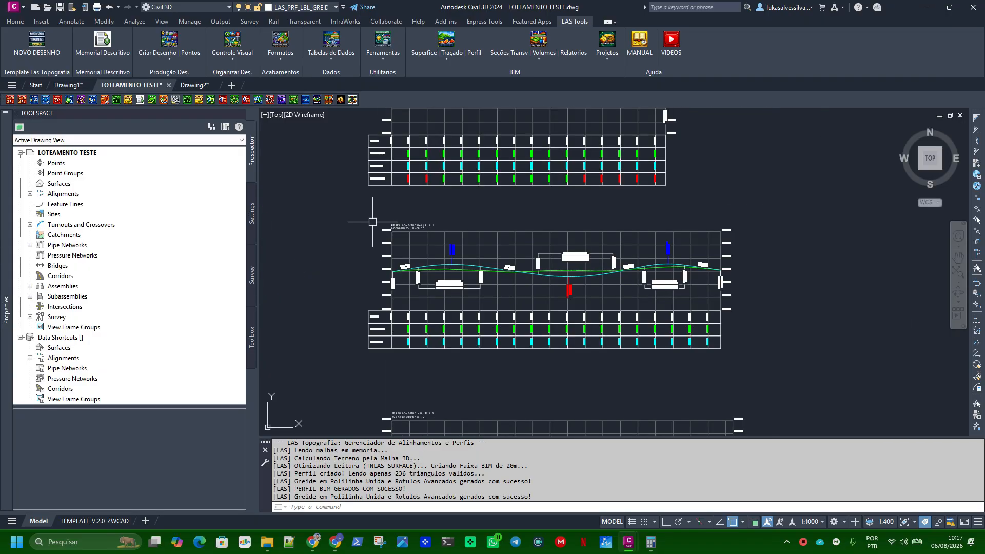
middle_drag(410, 201, 413, 236)
scroll(392, 172, up, 4)
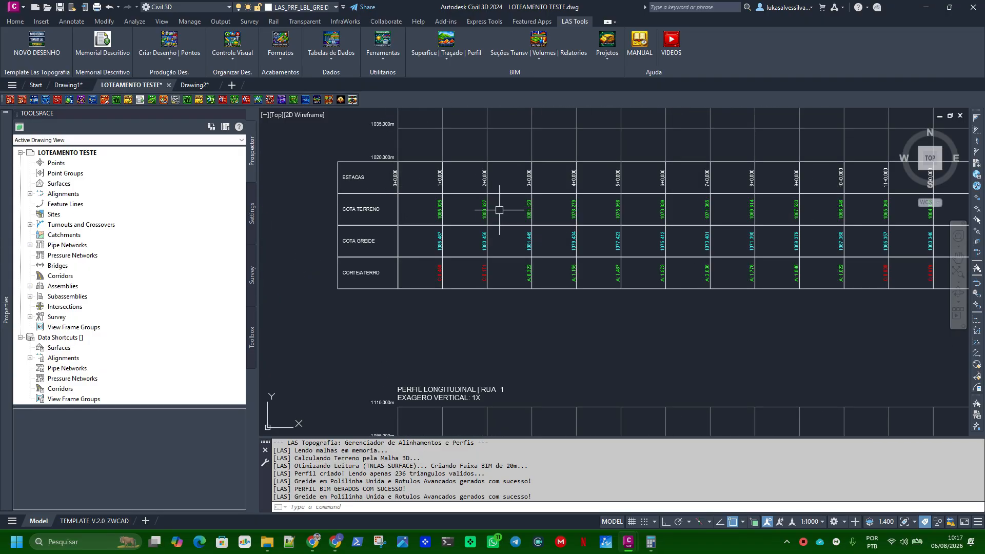
scroll(501, 212, down, 8)
middle_drag(504, 339, 531, 234)
scroll(528, 229, up, 4)
scroll(505, 257, up, 4)
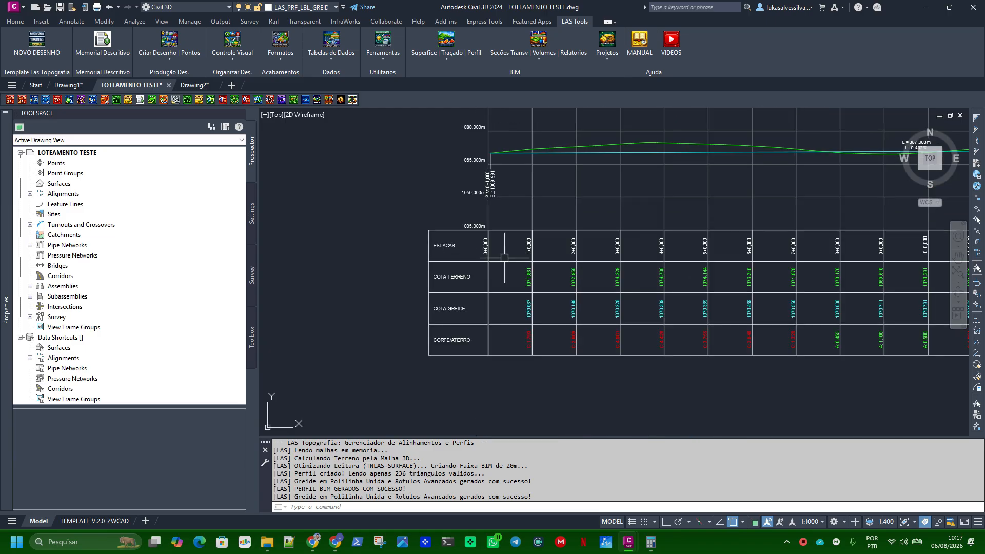
scroll(501, 339, up, 2)
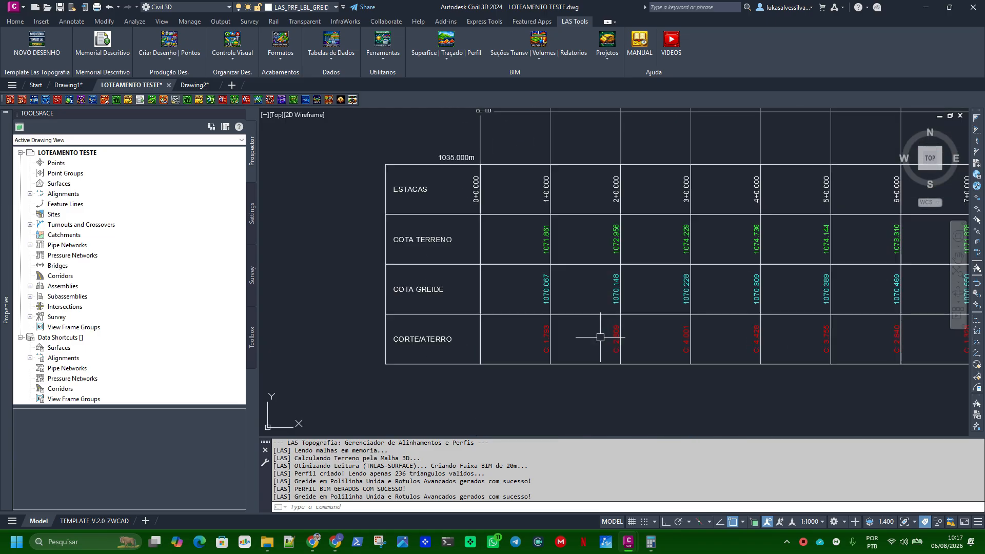
scroll(600, 337, down, 4)
Inspect the RUA 1 profile's station, terrain elevation and grade elevation bands up close
middle_drag(605, 178, 501, 441)
scroll(453, 286, up, 2)
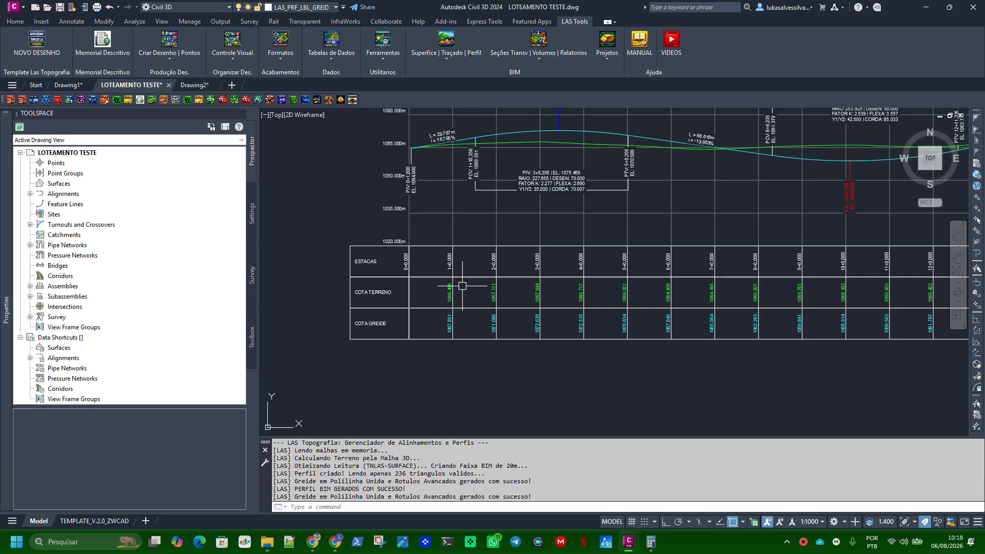
scroll(399, 290, up, 4)
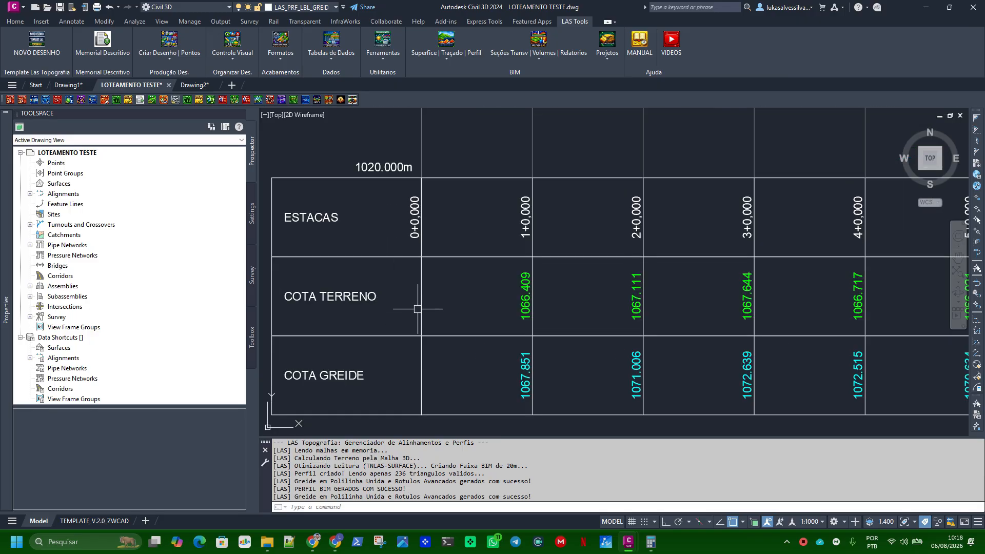
scroll(502, 309, down, 4)
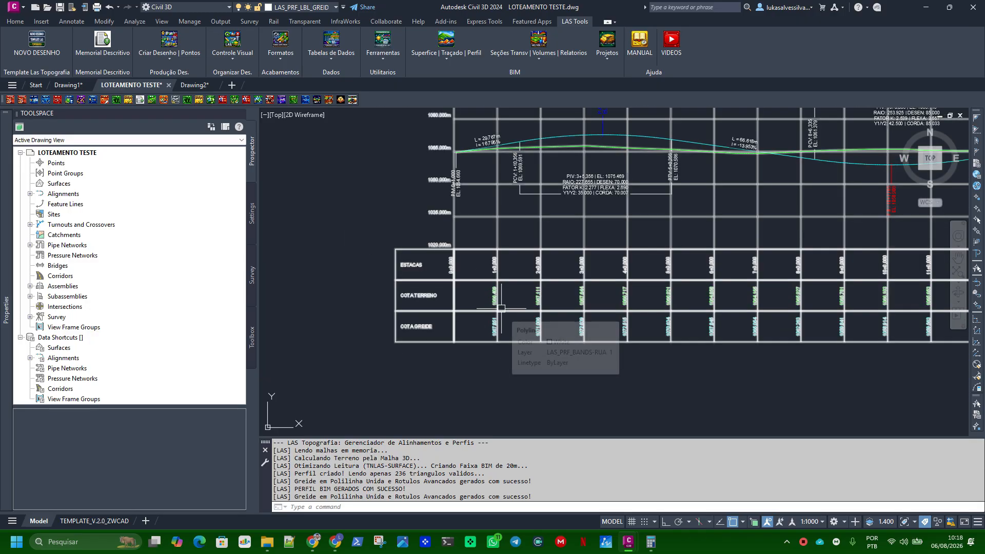
scroll(441, 324, up, 2)
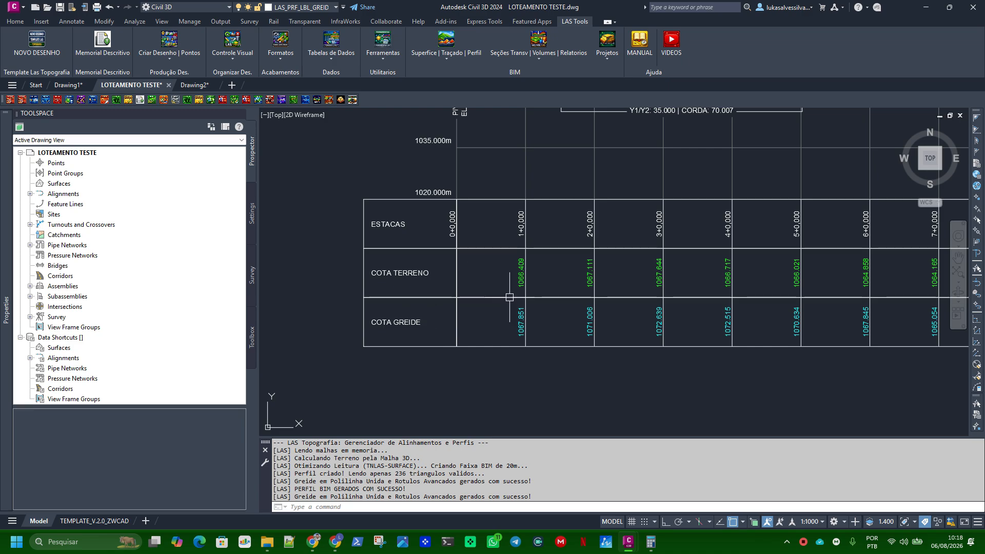
middle_drag(509, 297, 465, 301)
scroll(543, 307, down, 2)
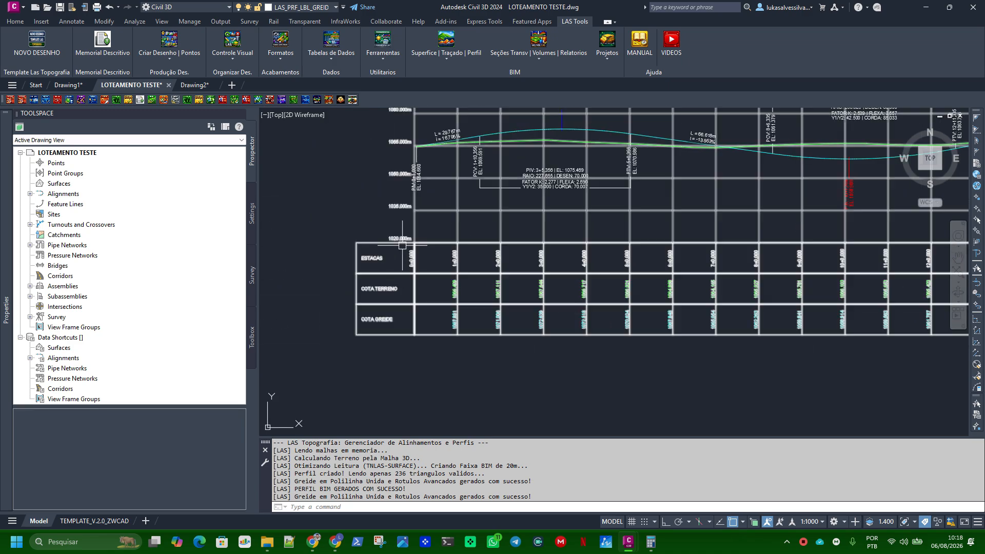
scroll(508, 242, down, 5)
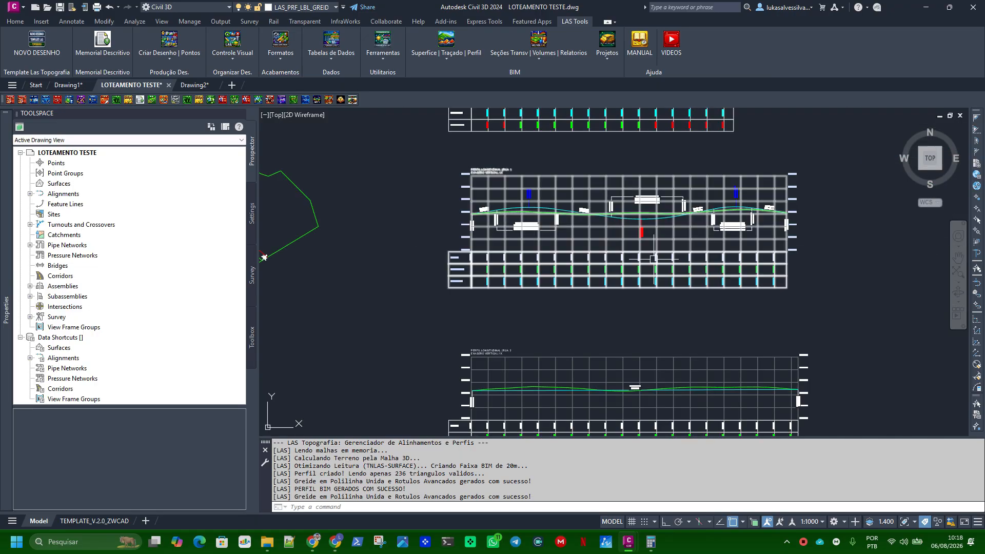
middle_drag(608, 270, 631, 234)
Check the Superficie 2 options for the switched-off CORTE/ATERRO band in the profile view settings and cancel without changes
key(space)
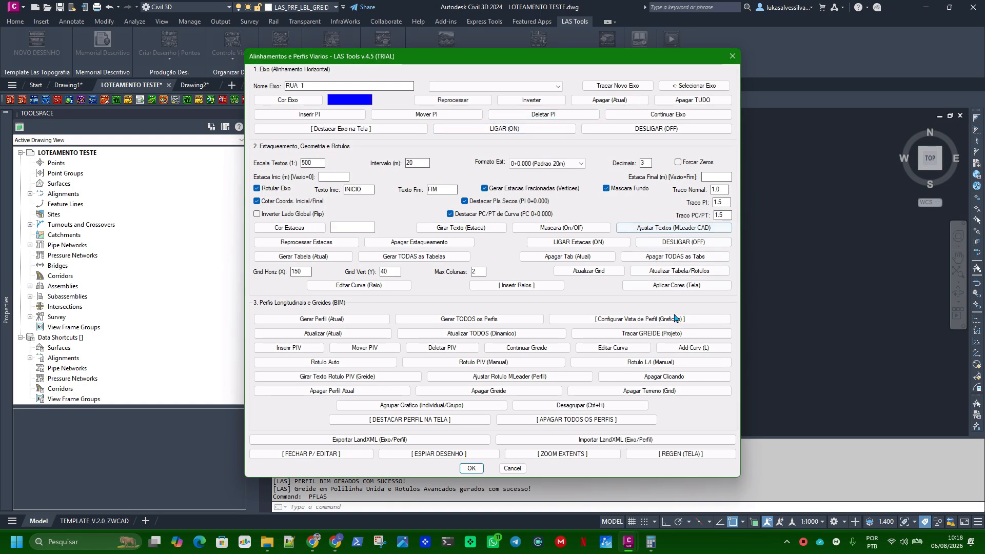
click(656, 319)
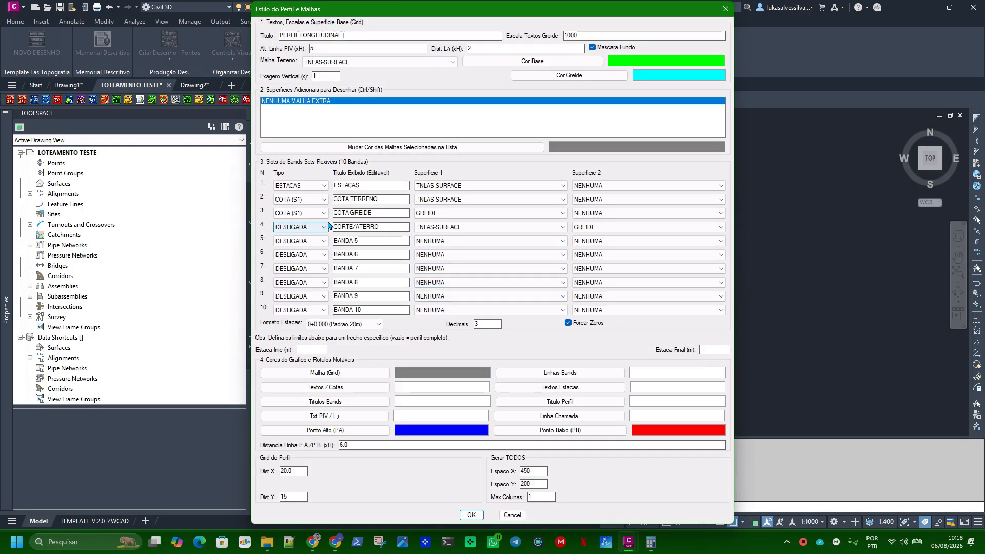
click(605, 227)
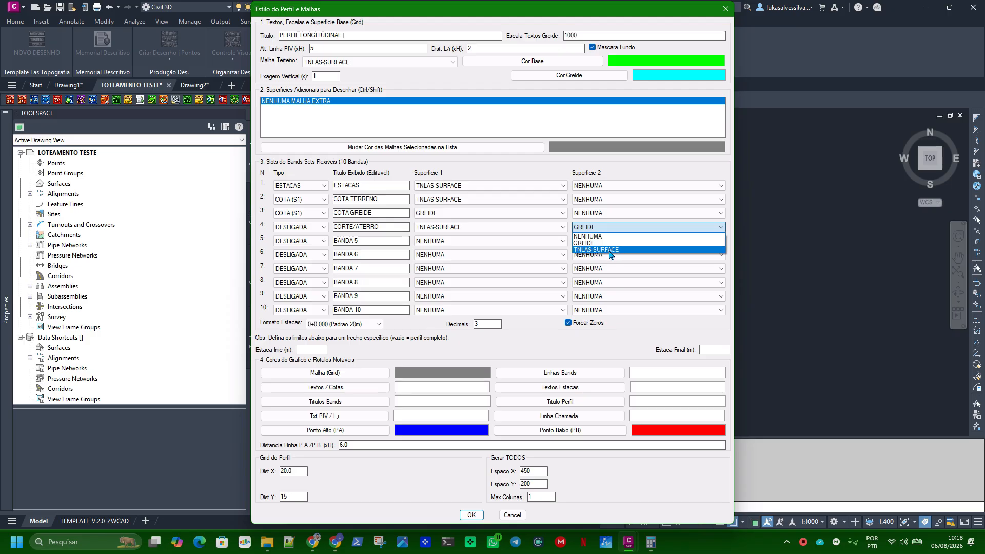
click(522, 231)
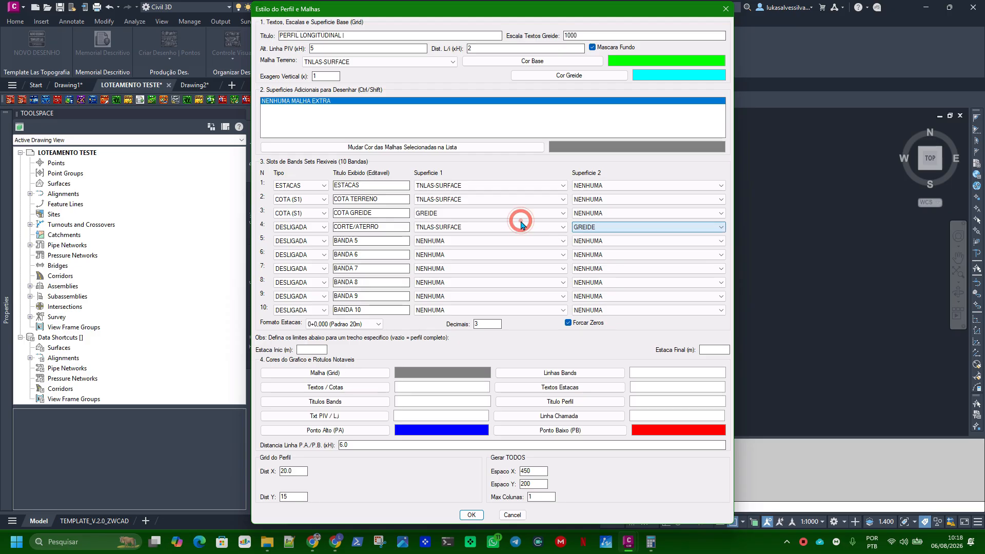
click(504, 518)
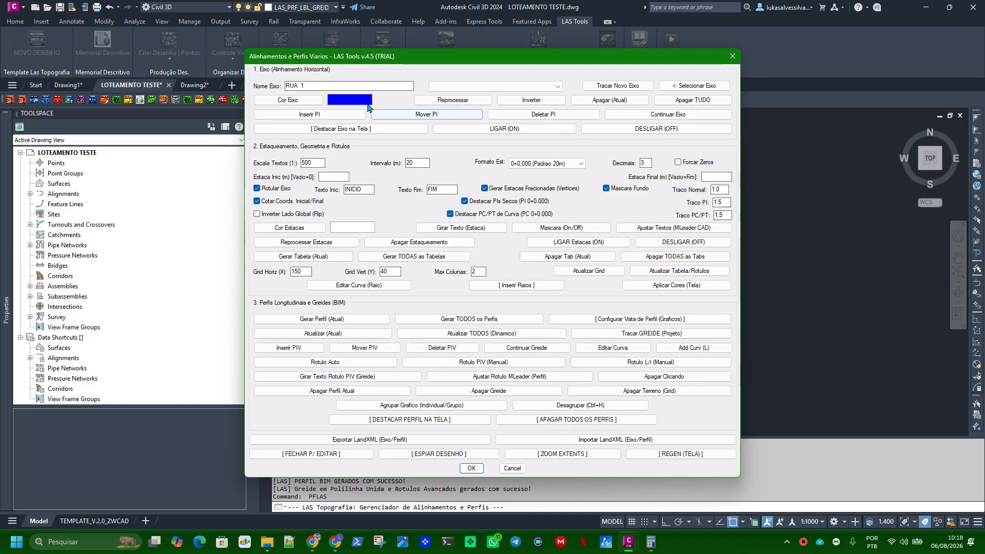
click(476, 91)
click(475, 97)
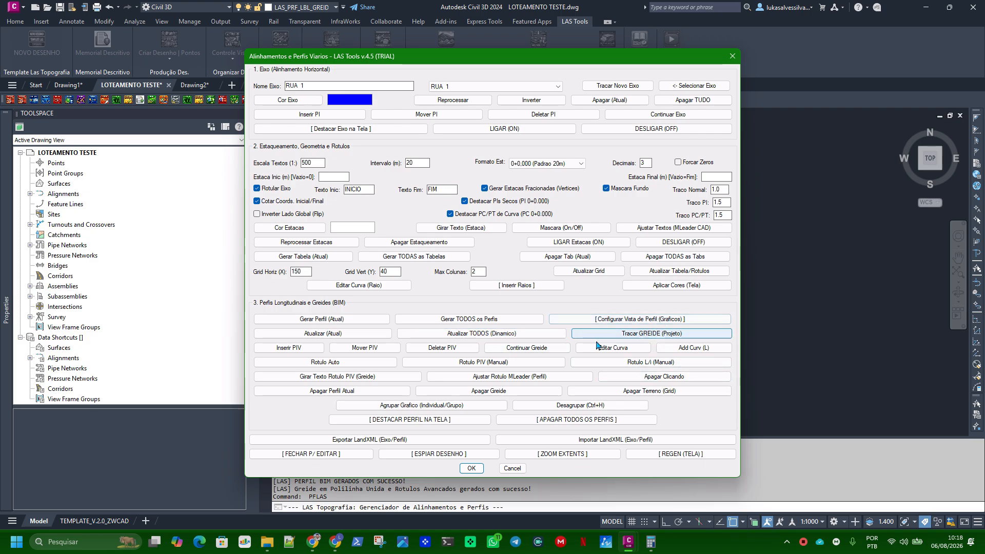
click(512, 469)
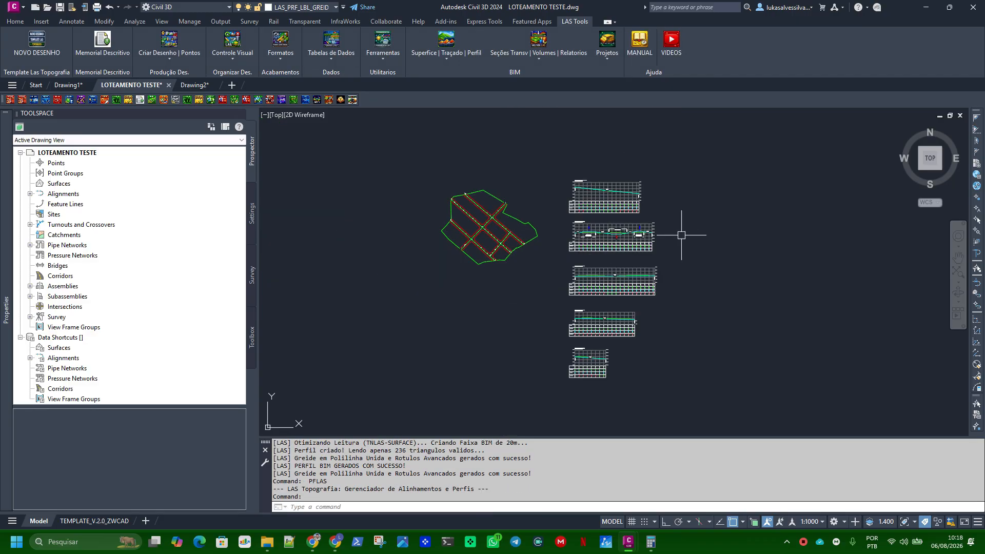
Highlight the RUA 3 profile in the drawing, examine its graph and bands up close, and clear the highlight
key(Return)
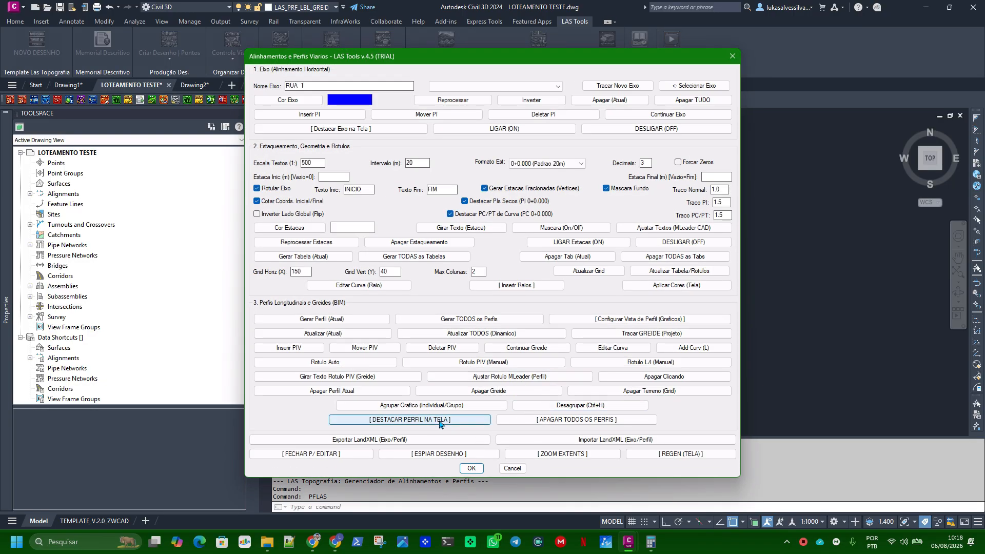
click(486, 86)
click(461, 118)
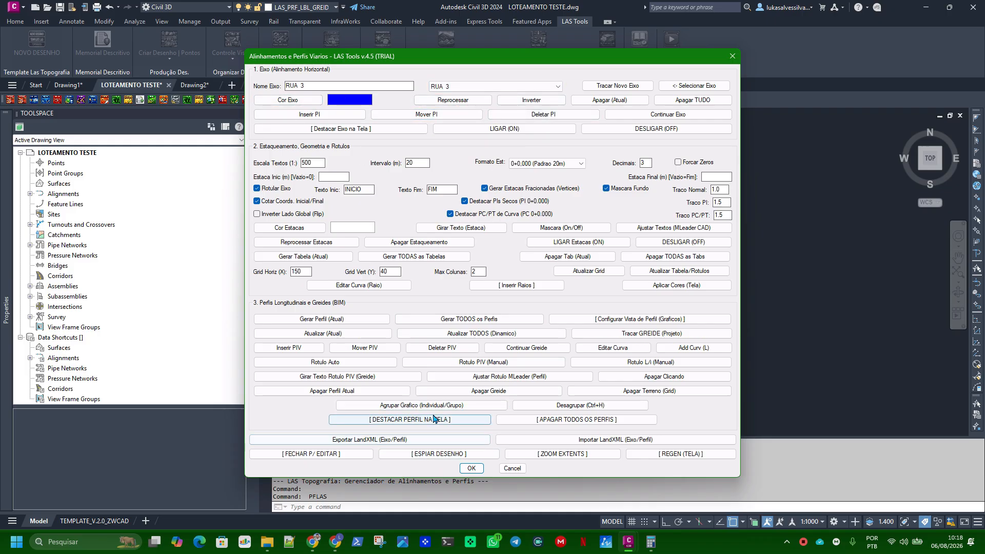
click(403, 422)
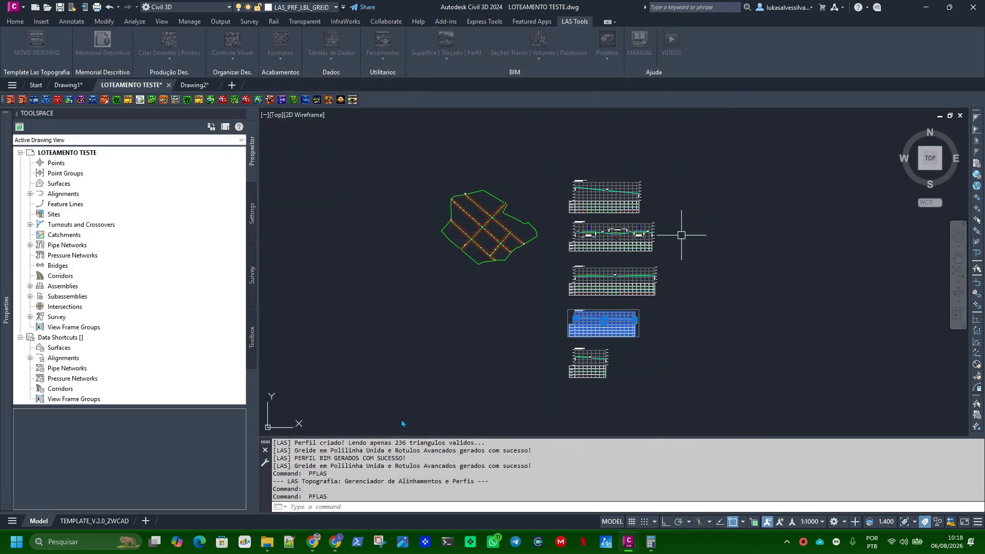
scroll(622, 312, up, 6)
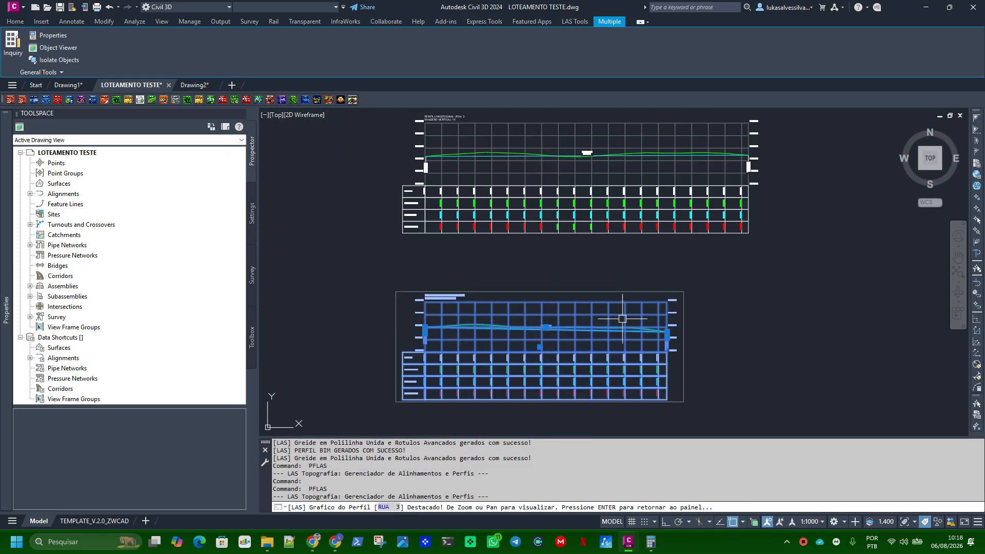
scroll(596, 318, down, 4)
key(Escape)
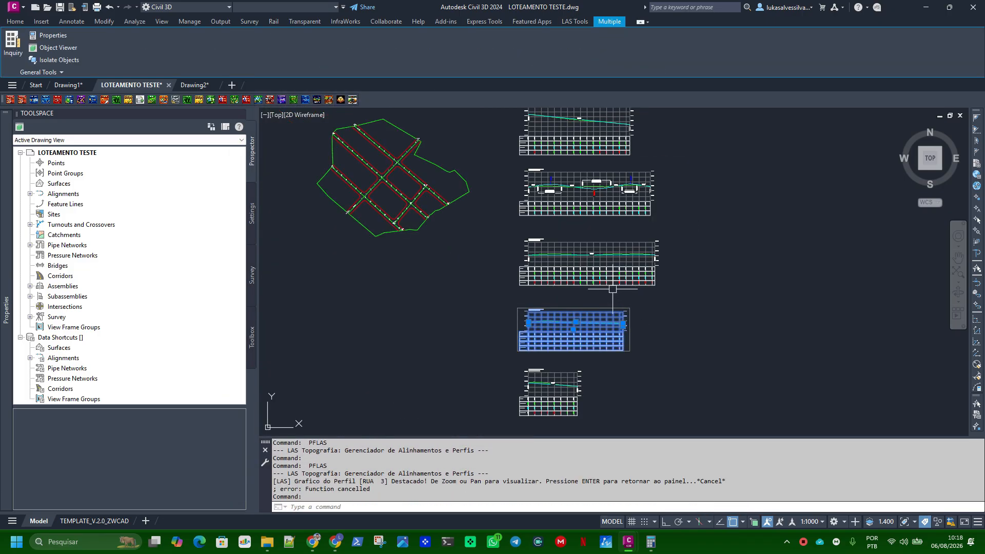
key(Escape)
scroll(570, 308, up, 7)
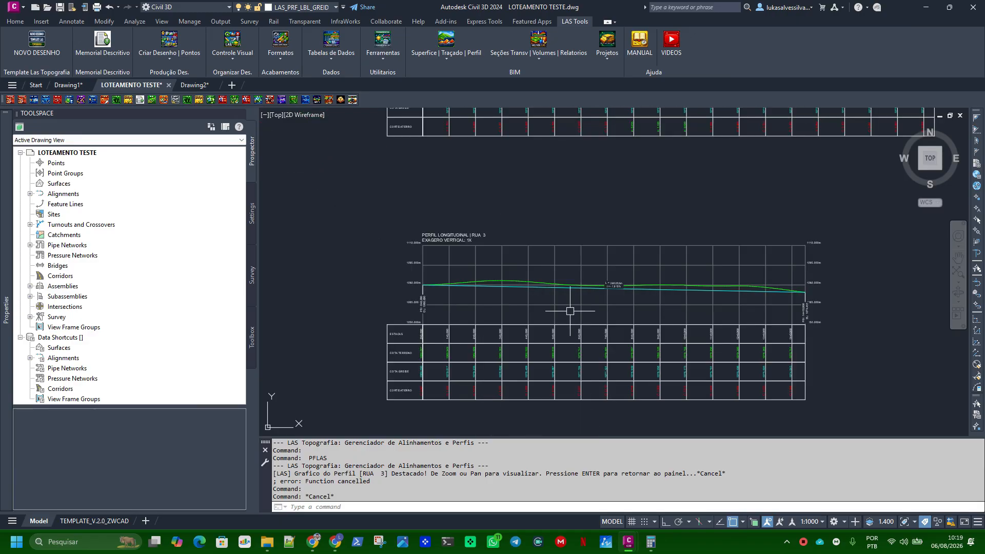
key(Escape)
scroll(665, 288, down, 5)
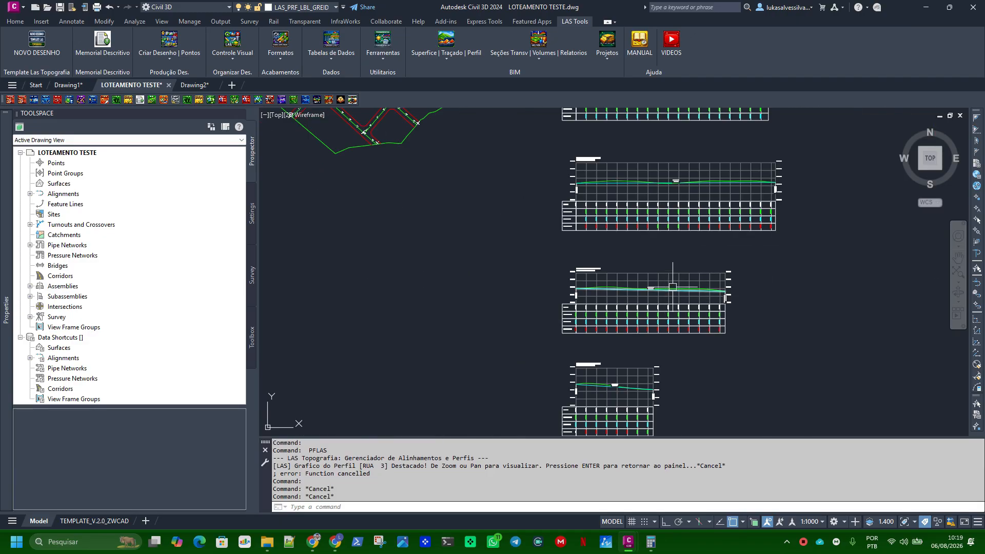
Ungroup the profile graphic directly above the RUA 3 profile
key(Return)
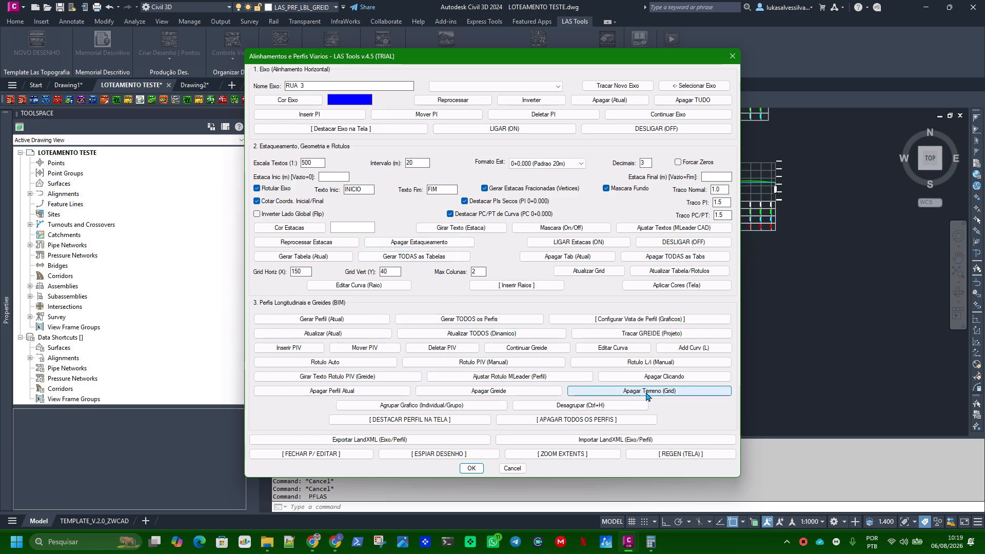
click(569, 405)
click(575, 212)
Group all objects of the RUA 3 profile graphic, including its bands
key(Return)
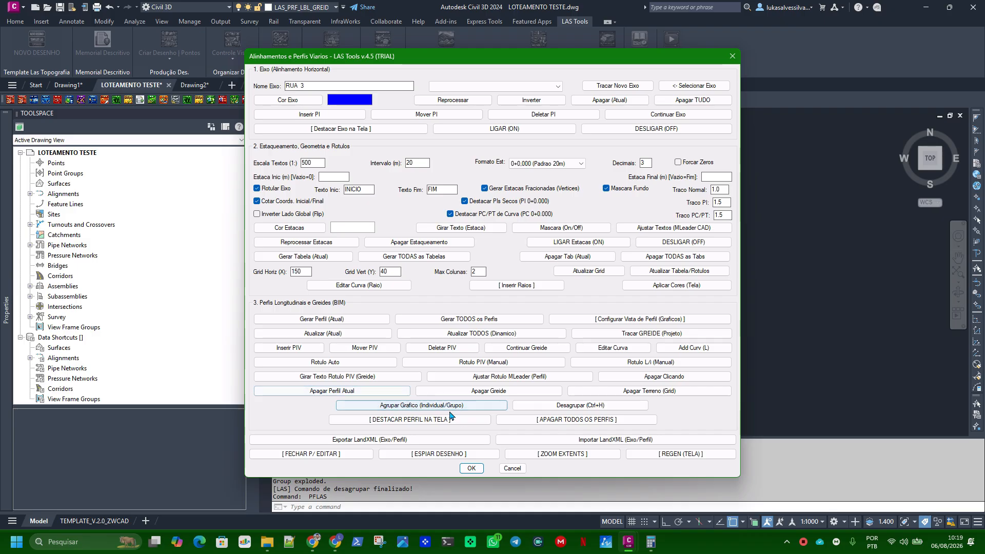
click(464, 405)
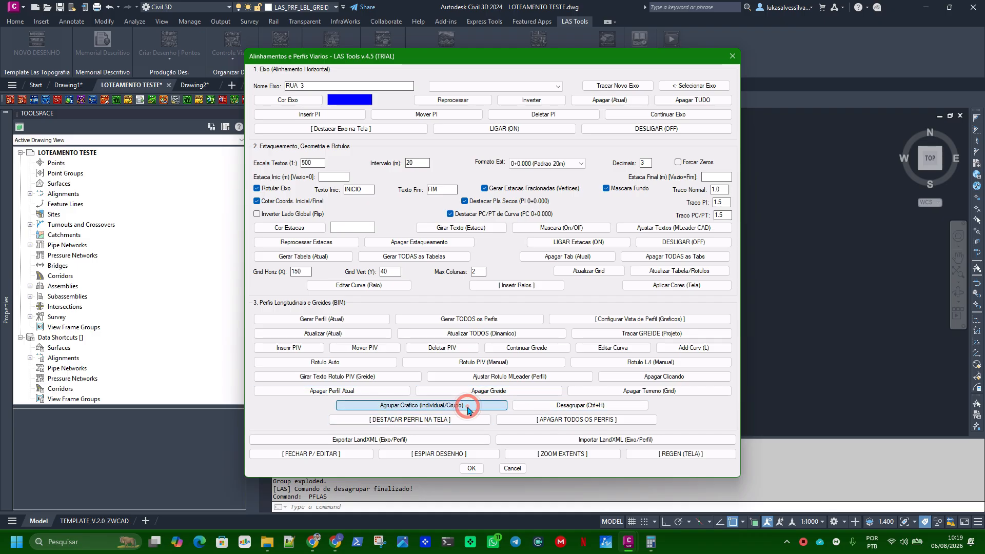
click(634, 272)
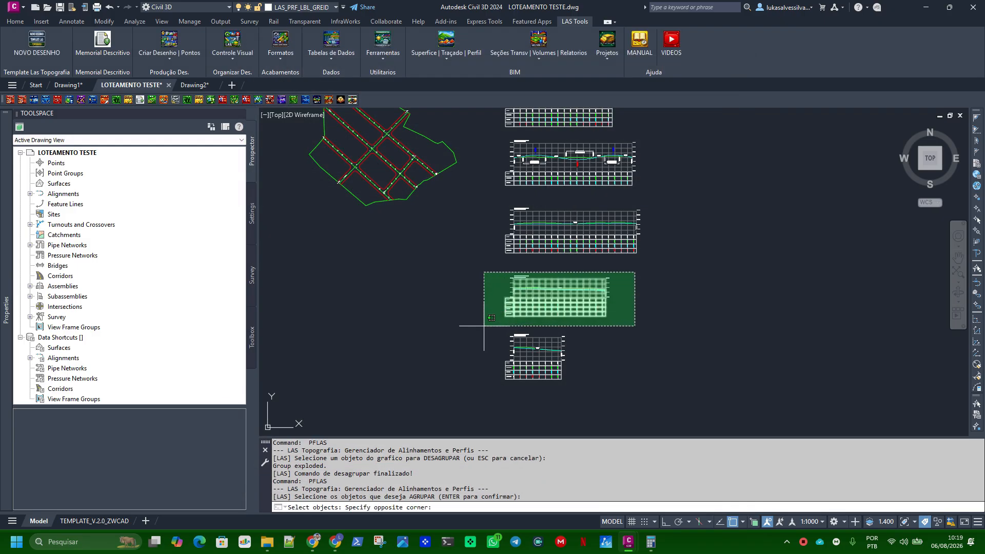
click(459, 351)
key(Return)
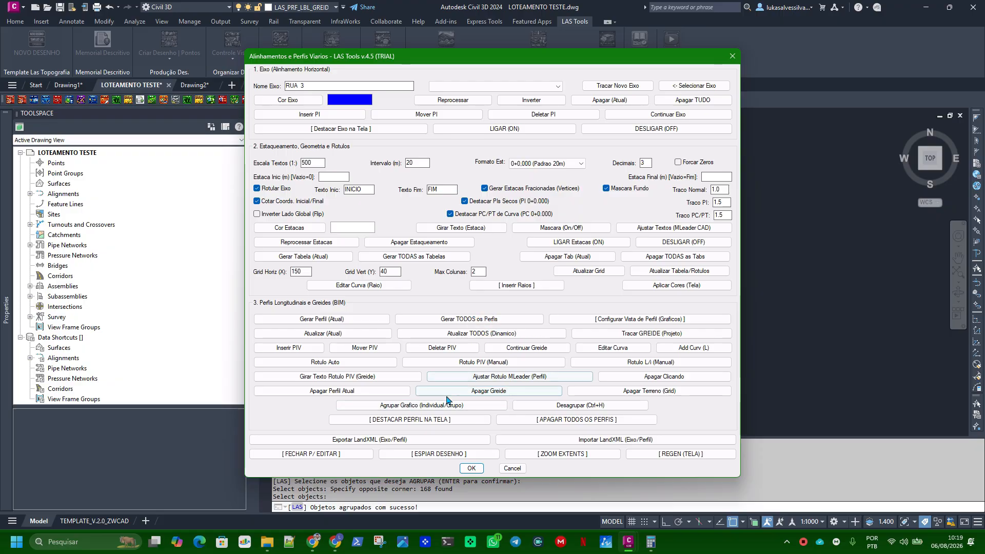
Group all objects of the profile directly above RUA 3 and look over the grouped graphic
click(433, 405)
click(656, 200)
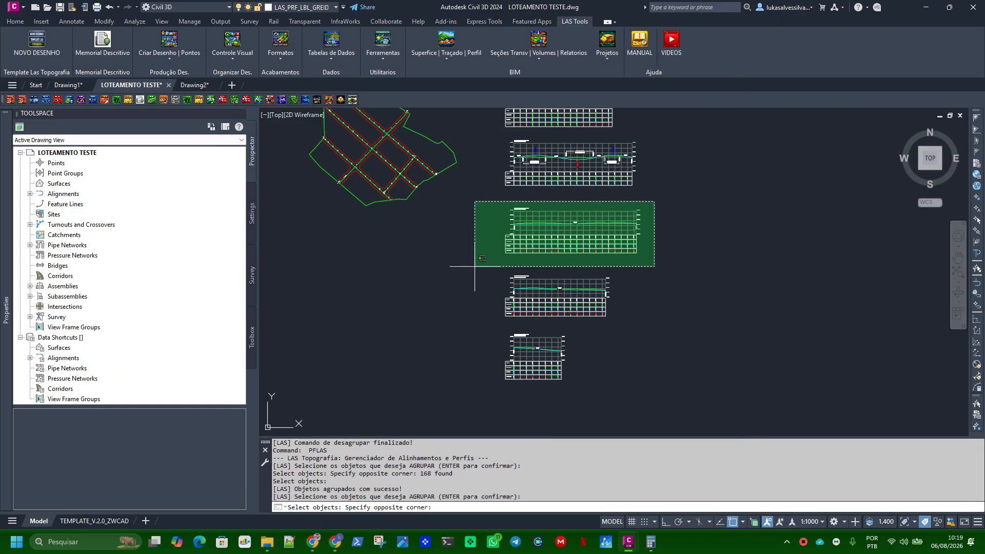
click(426, 294)
key(Return)
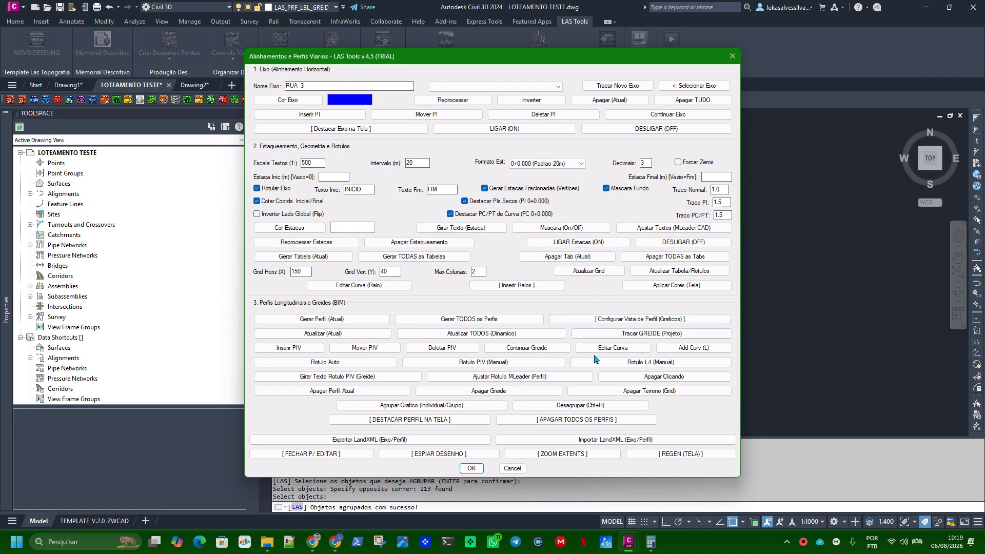
click(433, 405)
scroll(590, 211, up, 5)
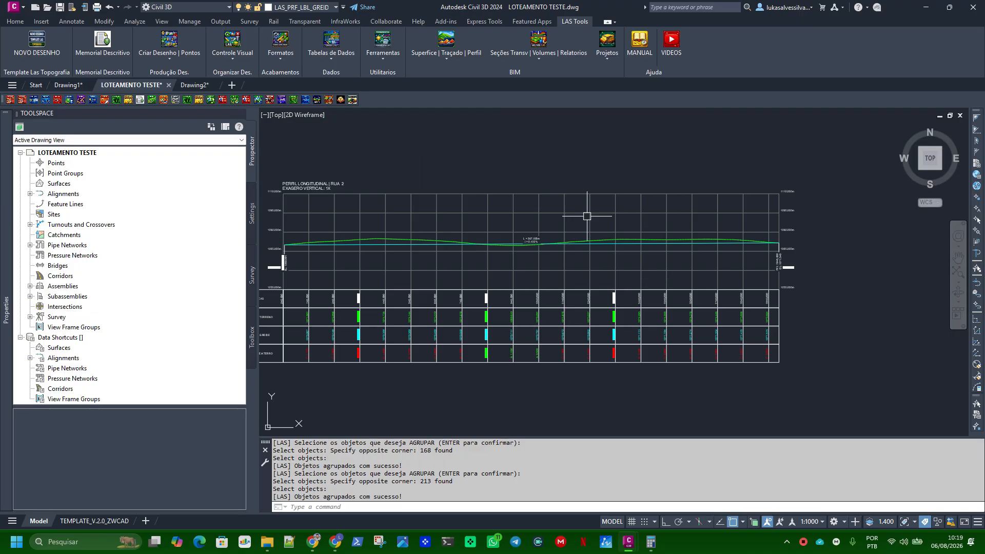
scroll(624, 259, down, 2)
scroll(590, 216, down, 6)
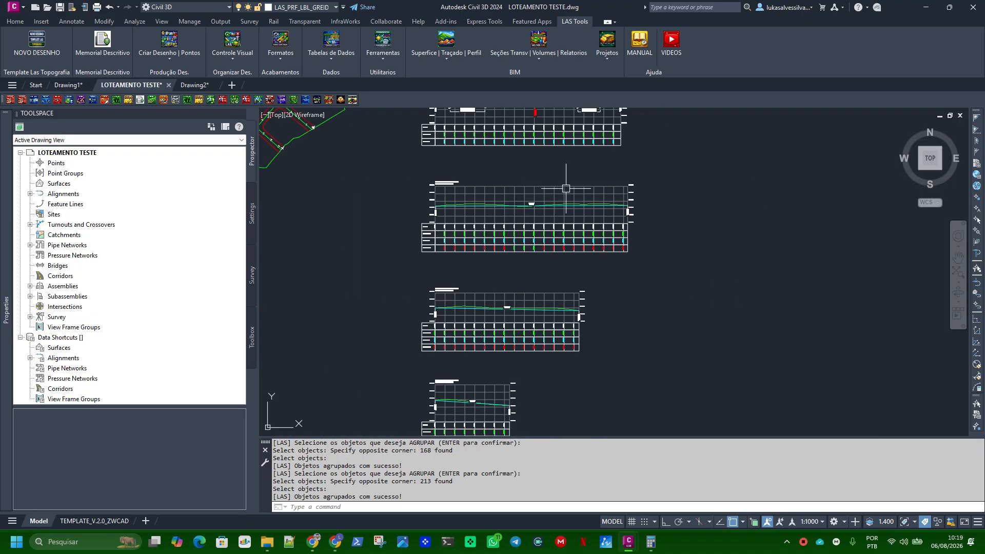
Run PFLAS and group all five road profile graphics into one single group, leaving the manager when done
text(PFLAS)
key(Return)
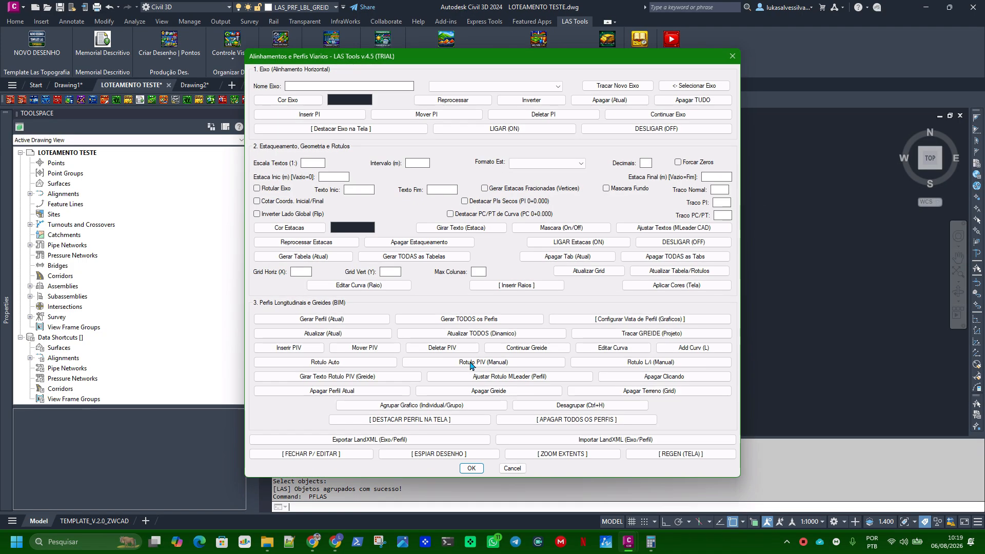
click(415, 405)
scroll(498, 346, down, 2)
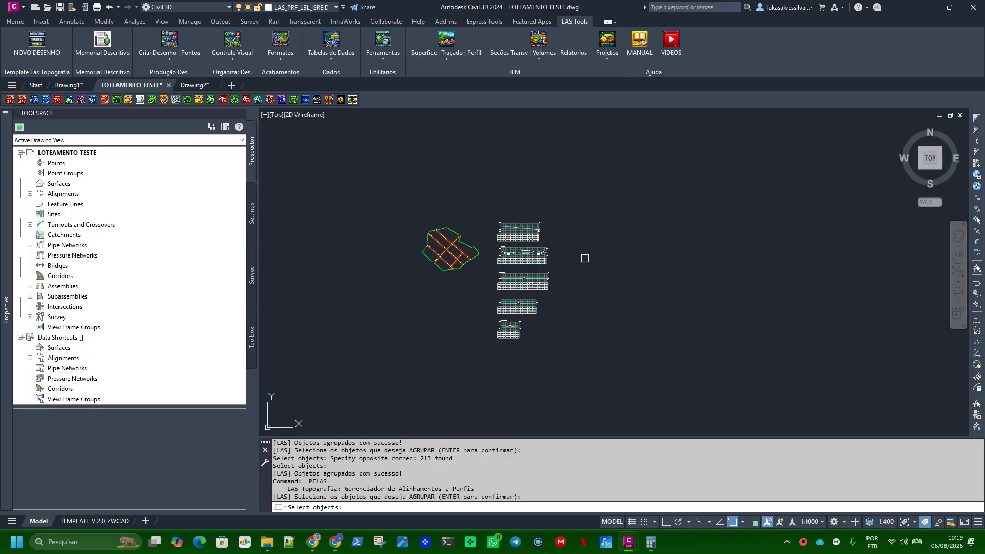
click(596, 198)
click(493, 370)
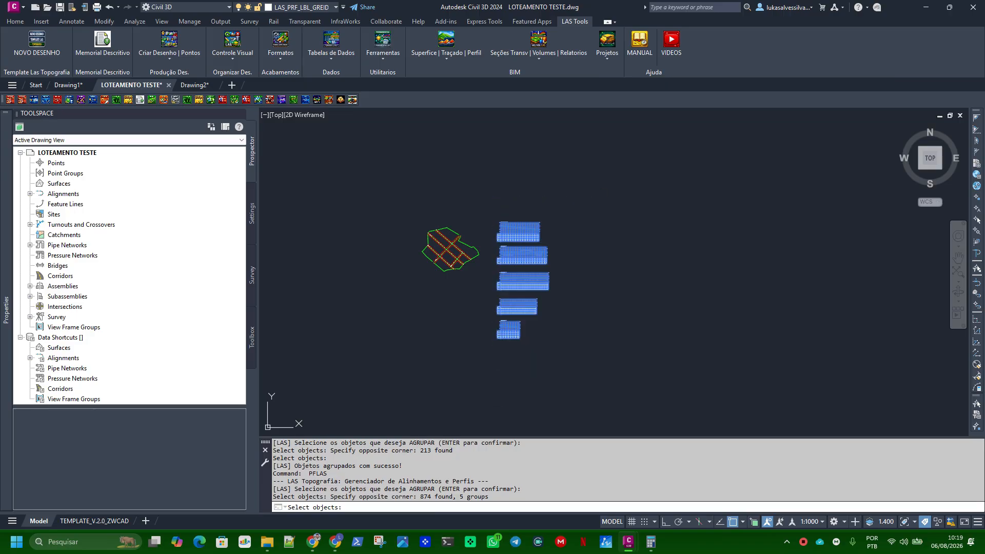
key(Return)
key(Escape)
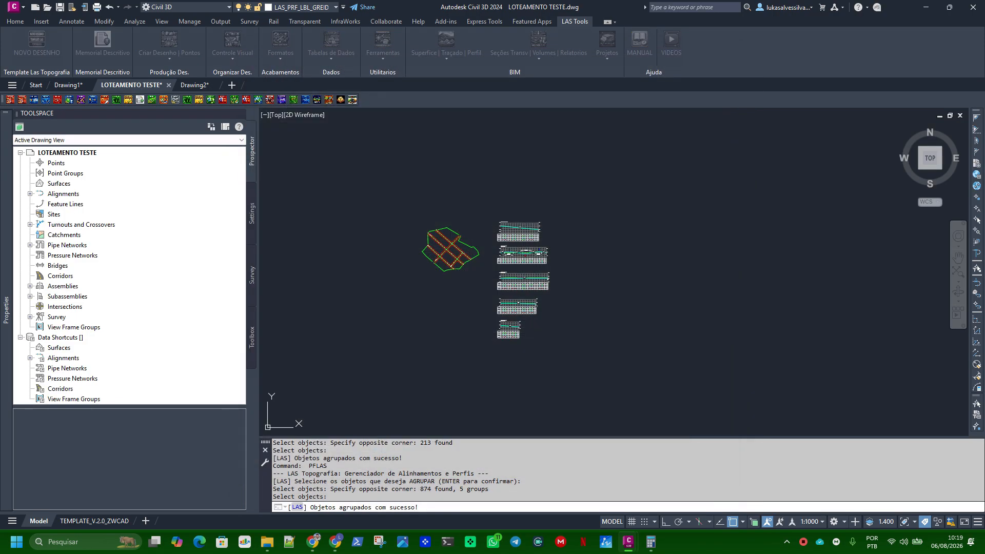
Move the combined profile group farther away from the subdivision plan and update the road profiles
click(515, 293)
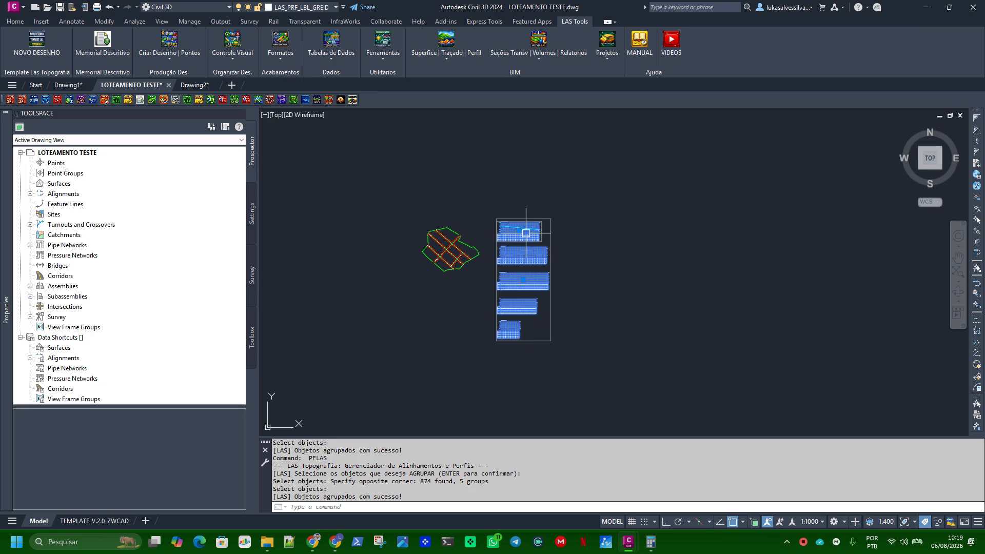
click(523, 280)
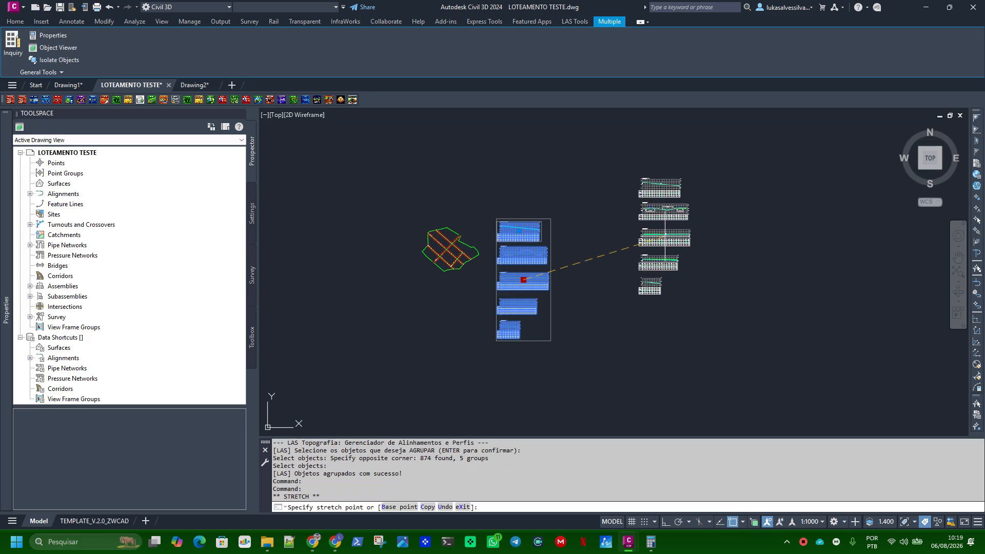
key(Return)
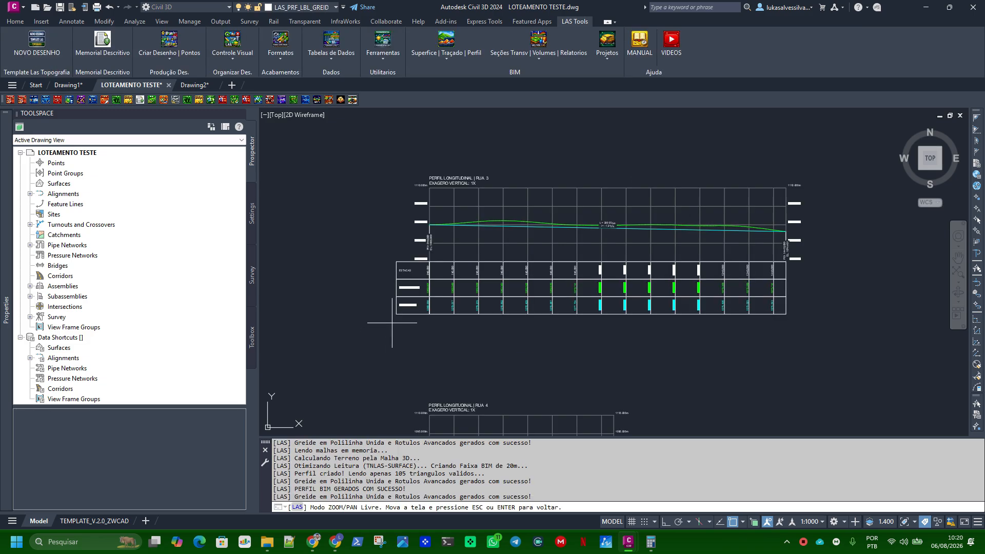
Inspect the RUA 3 profile's band rows in free zoom/pan mode and return to the manager
scroll(414, 306, up, 4)
scroll(454, 307, down, 6)
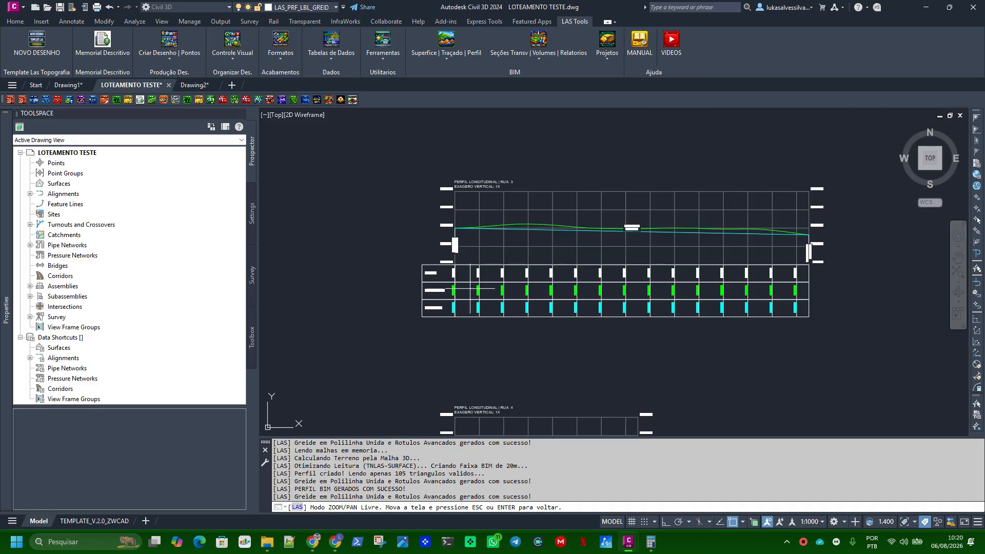
key(Escape)
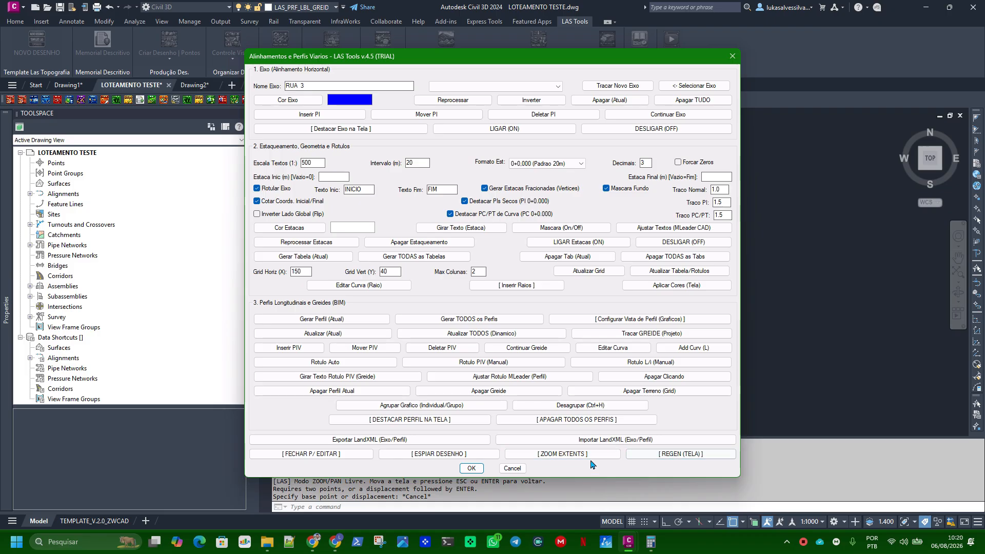
Zoom the drawing to its extents, preview the profile column beside the subdivision in free pan mode, and return to the manager
click(519, 458)
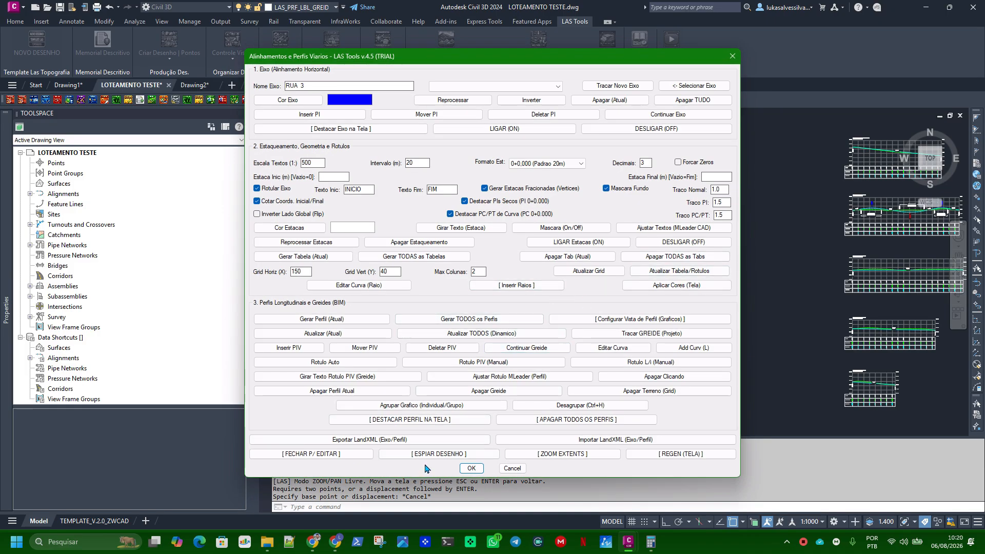
click(438, 454)
middle_drag(748, 226, 658, 268)
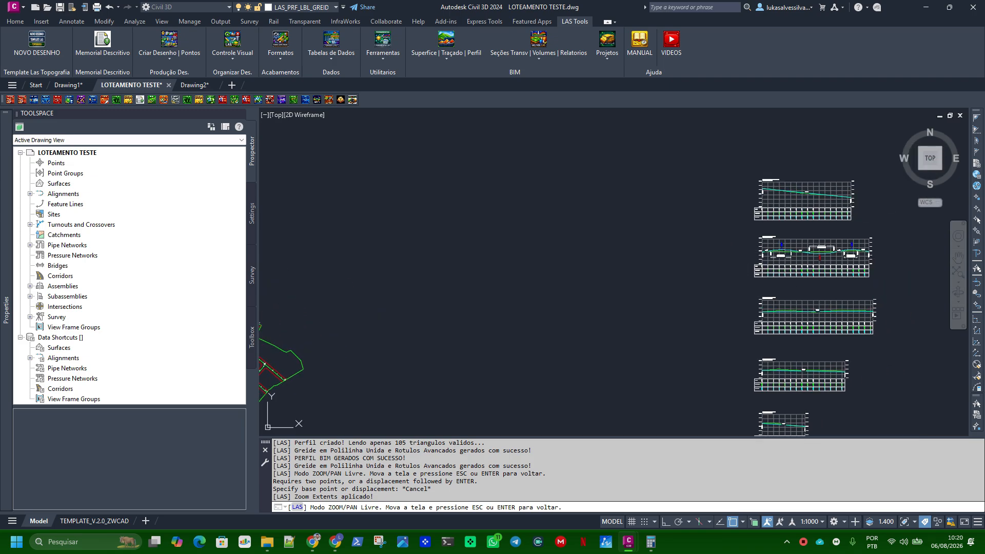
key(Escape)
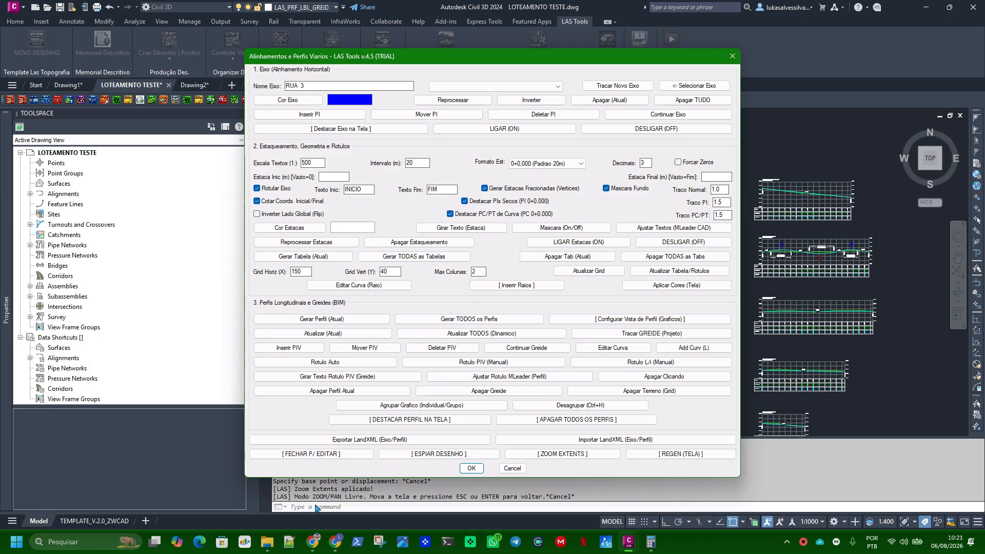
Close the alignment and profile manager for free drawing editing, view the profile column, and reopen the manager
click(311, 454)
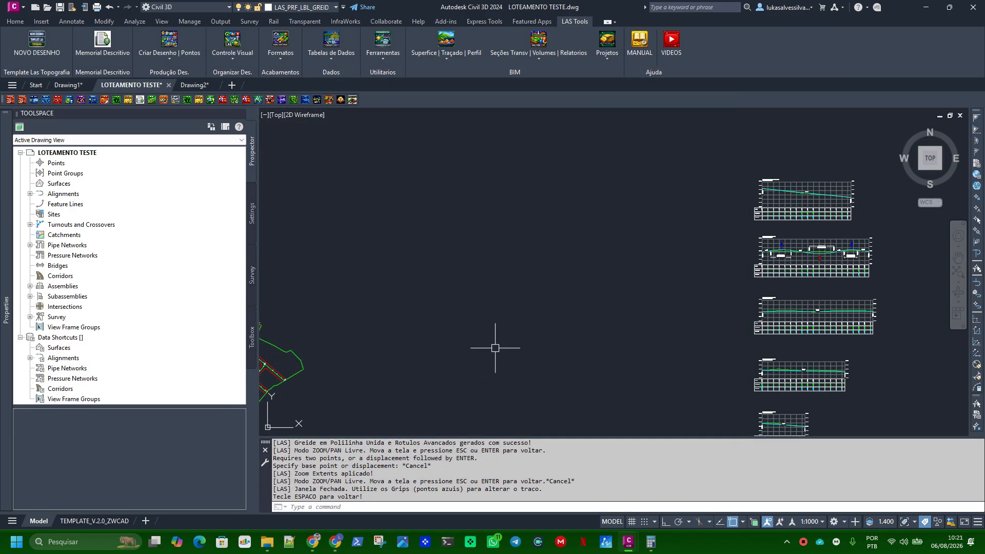
key(space)
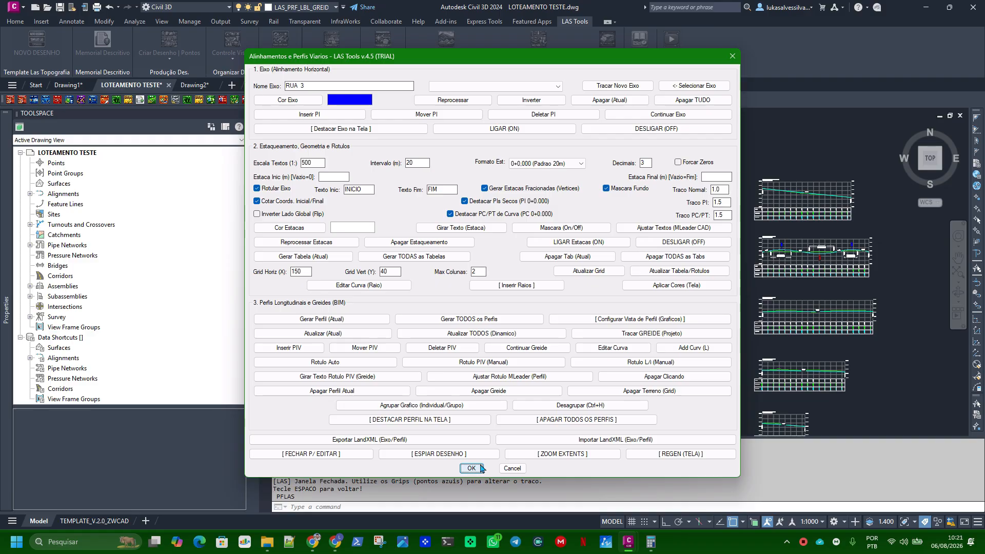
click(334, 454)
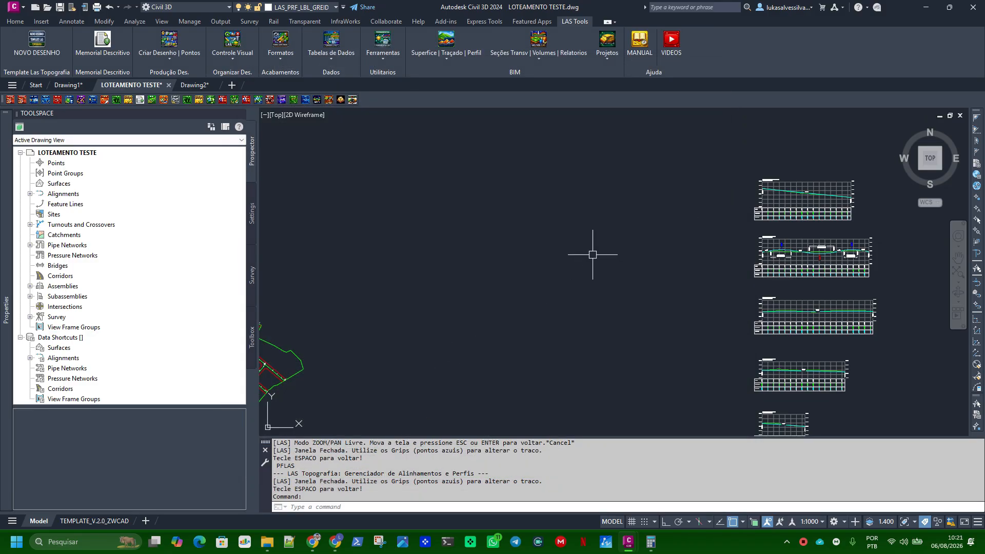
middle_drag(693, 281, 534, 281)
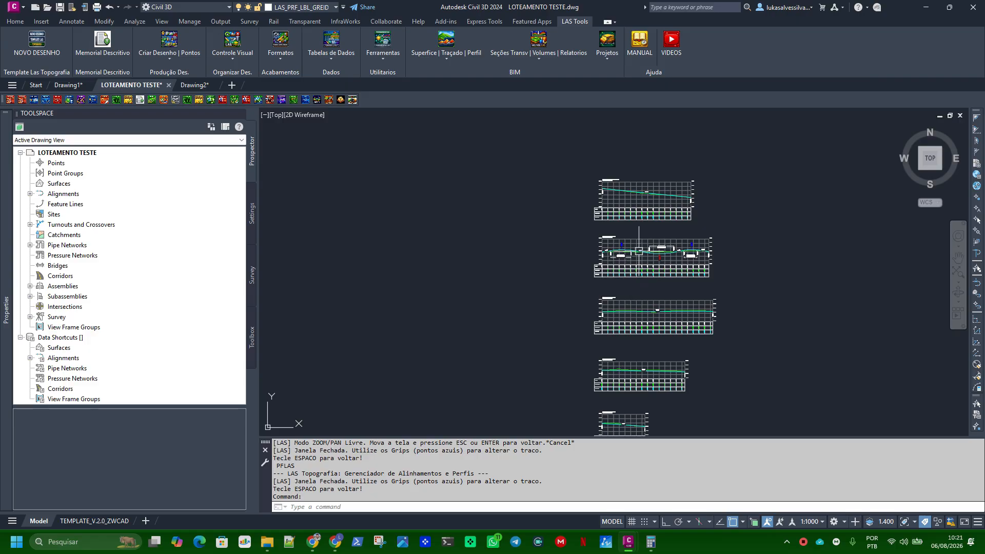
key(space)
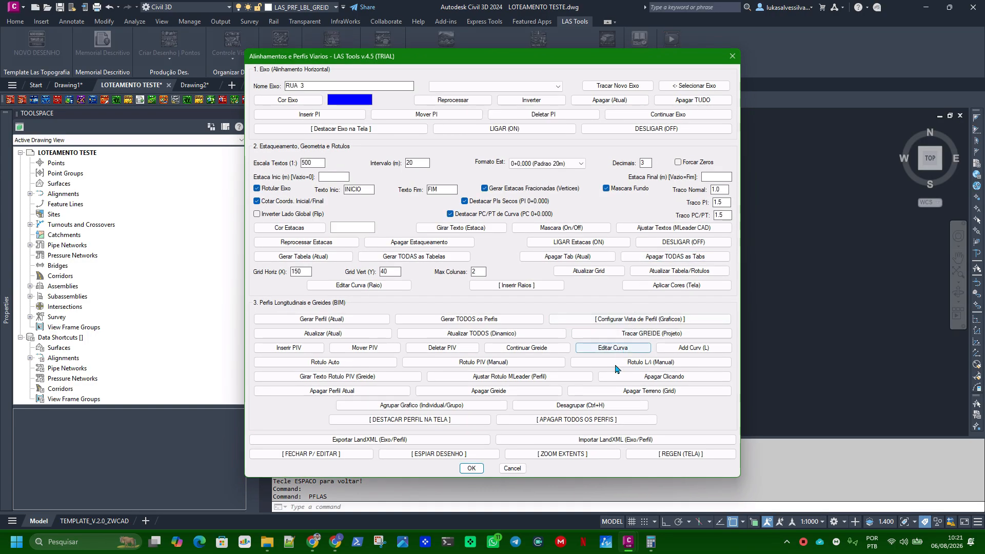
click(471, 467)
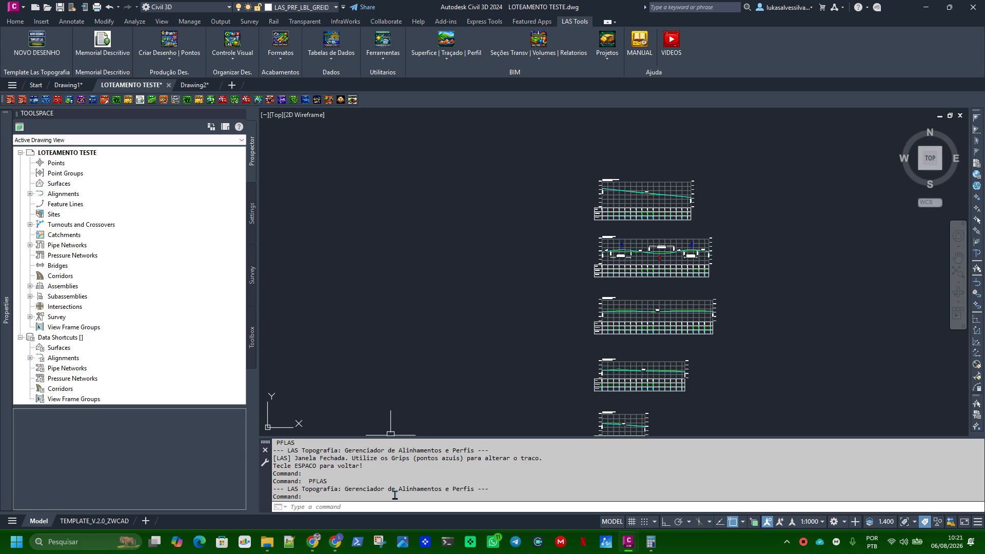
key(space)
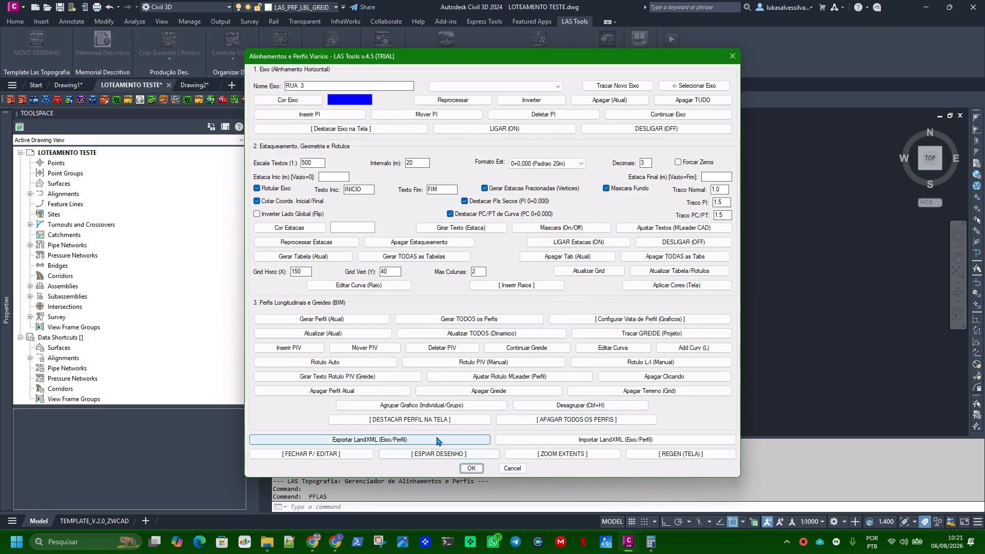
click(399, 440)
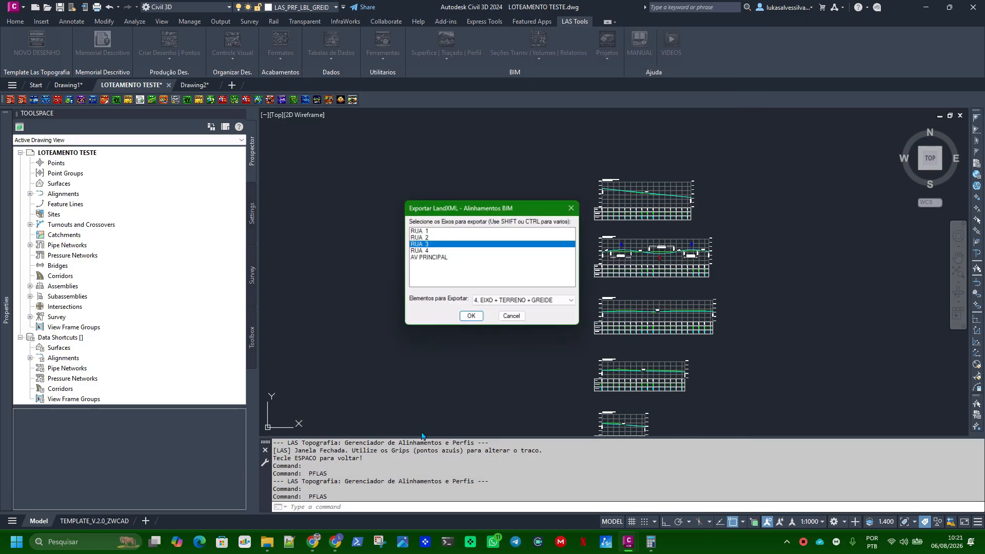
drag(445, 207, 448, 176)
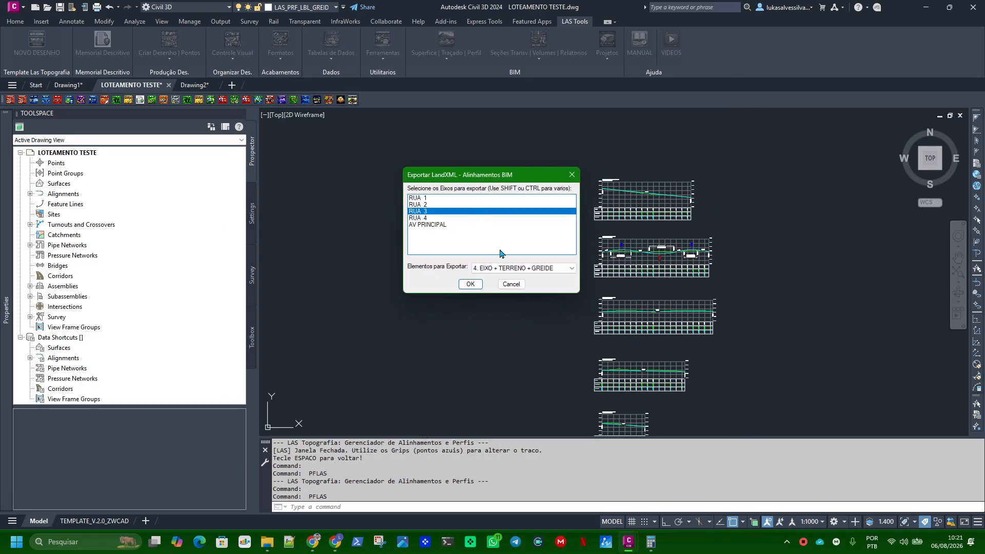
click(506, 285)
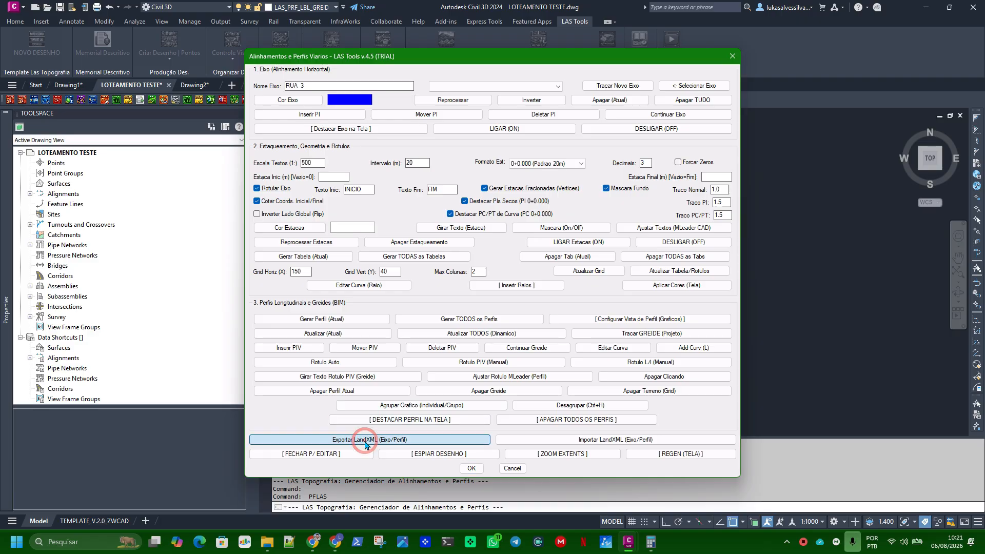
Export only the axis of RUA 3 (1. Apenas EIXO) to a LandXML file named EIXO RUA 3 on drive D:
click(307, 440)
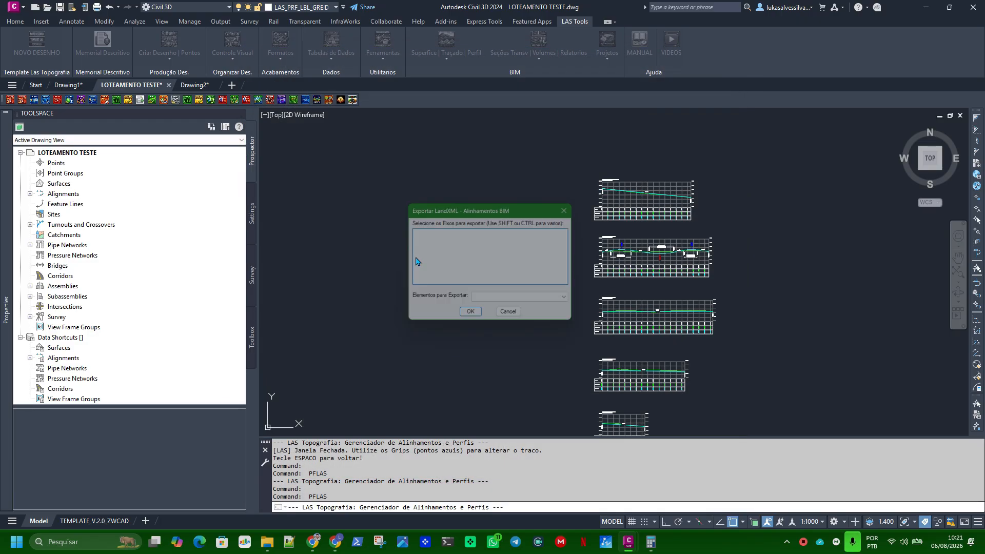
click(510, 301)
click(502, 311)
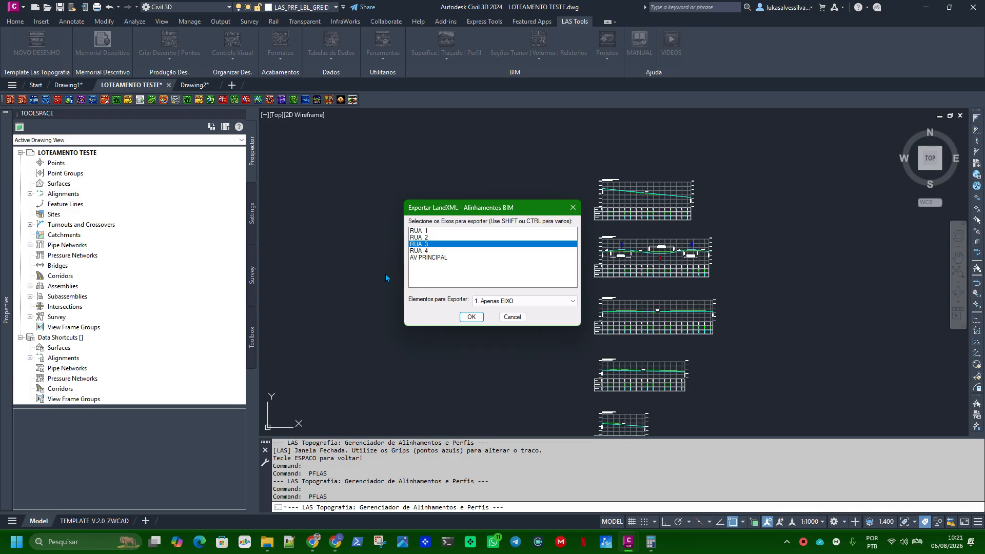
click(471, 317)
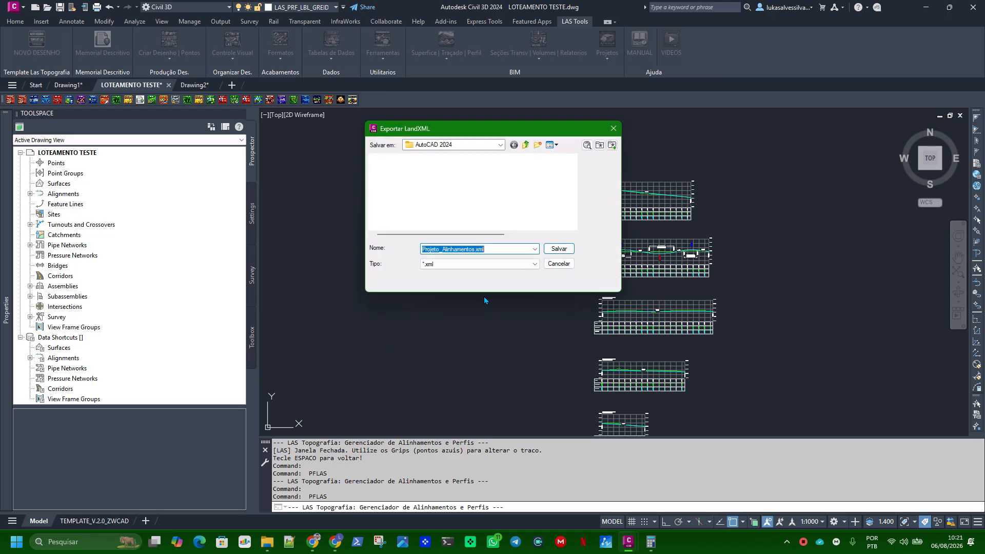
click(446, 145)
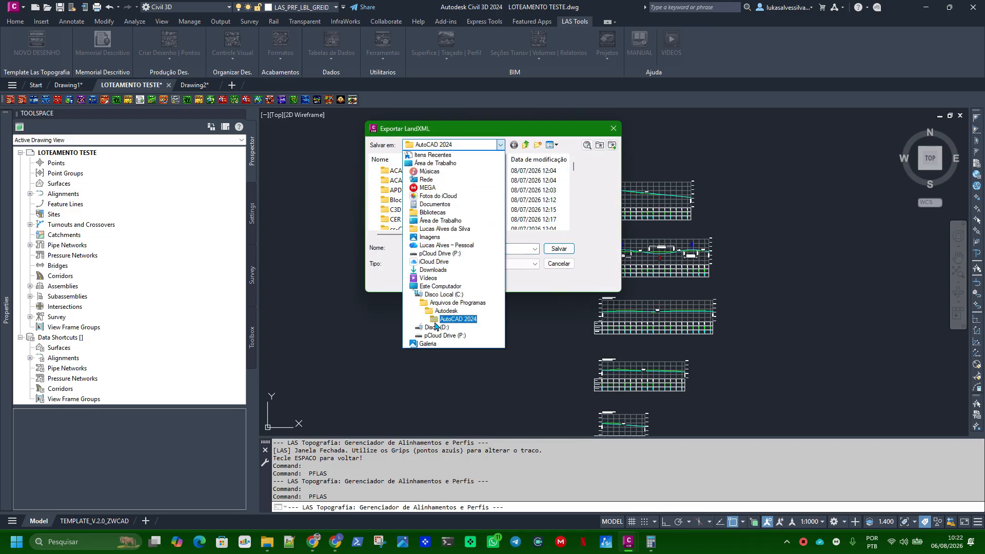
click(436, 328)
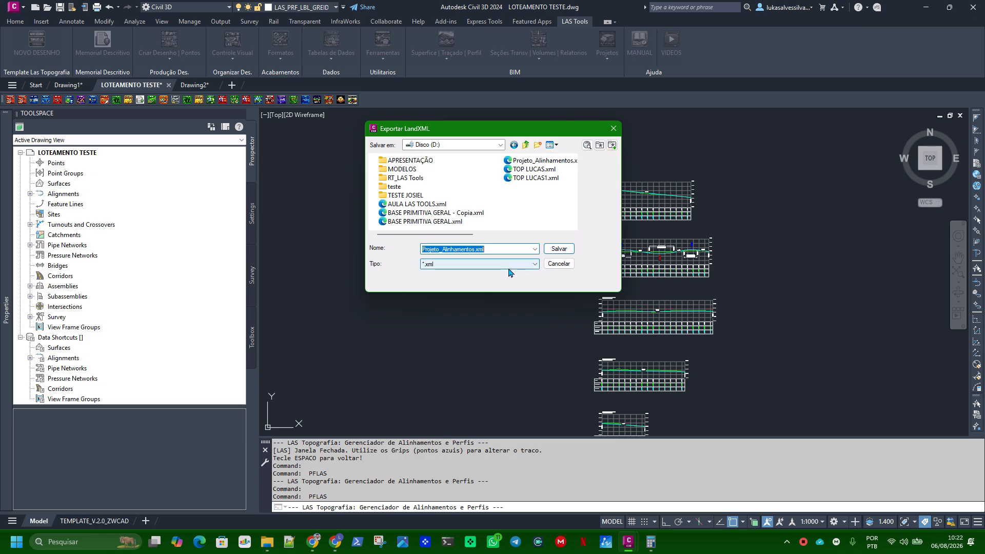
text(EIXO RUA 3)
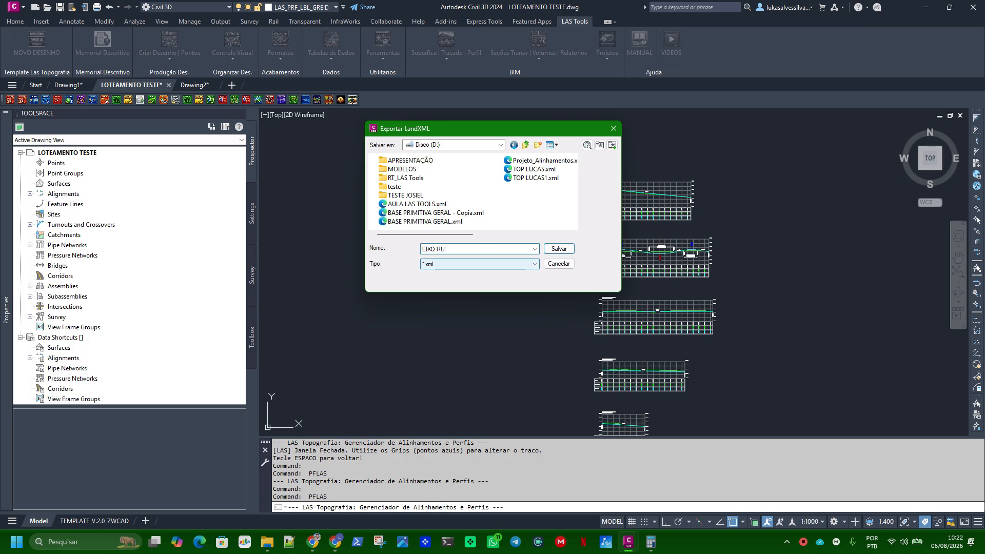
click(559, 248)
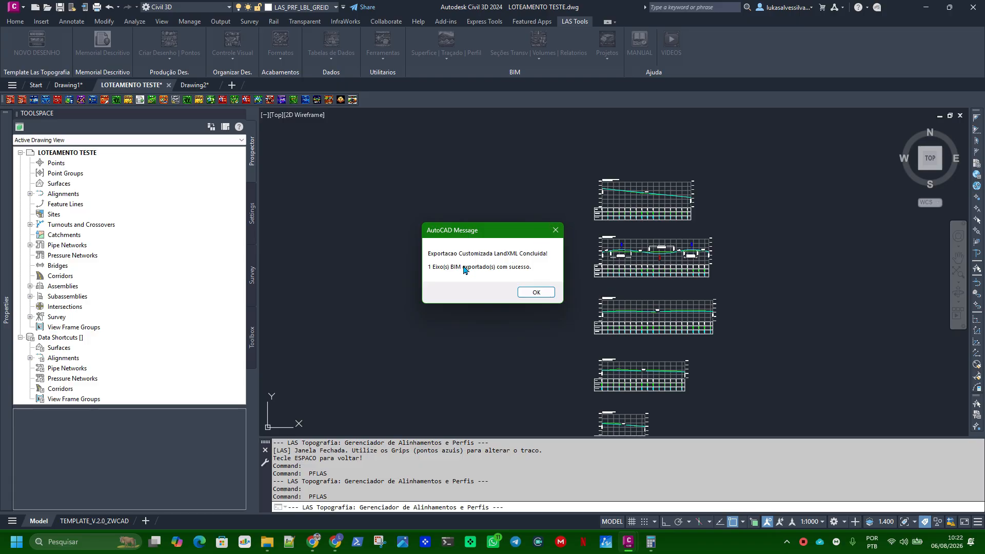
click(549, 294)
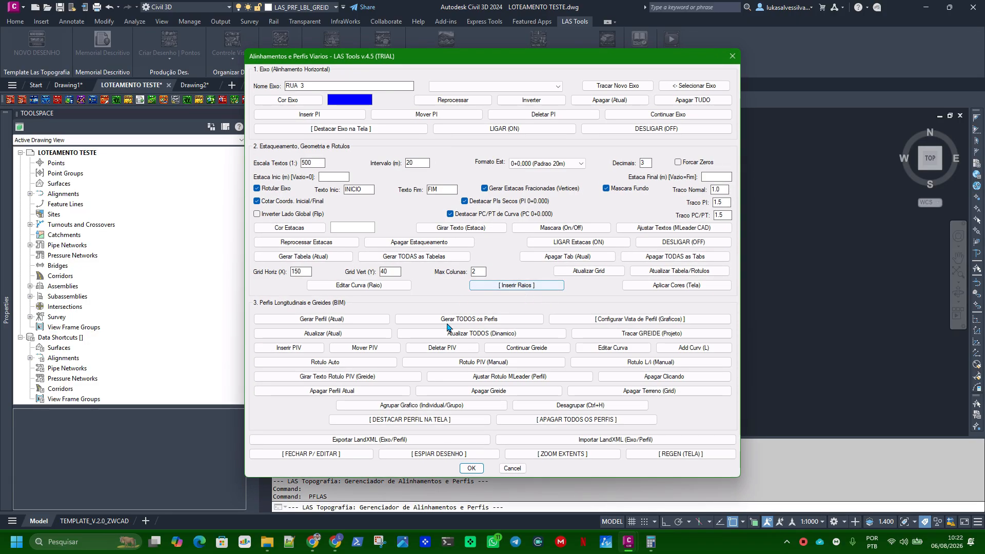
Set up a LandXML export of RUA 1 through RUA 4 and AV PRINCIPAL with the elements 4. EIXO + TERRENO + GREIDE
click(391, 439)
click(418, 231)
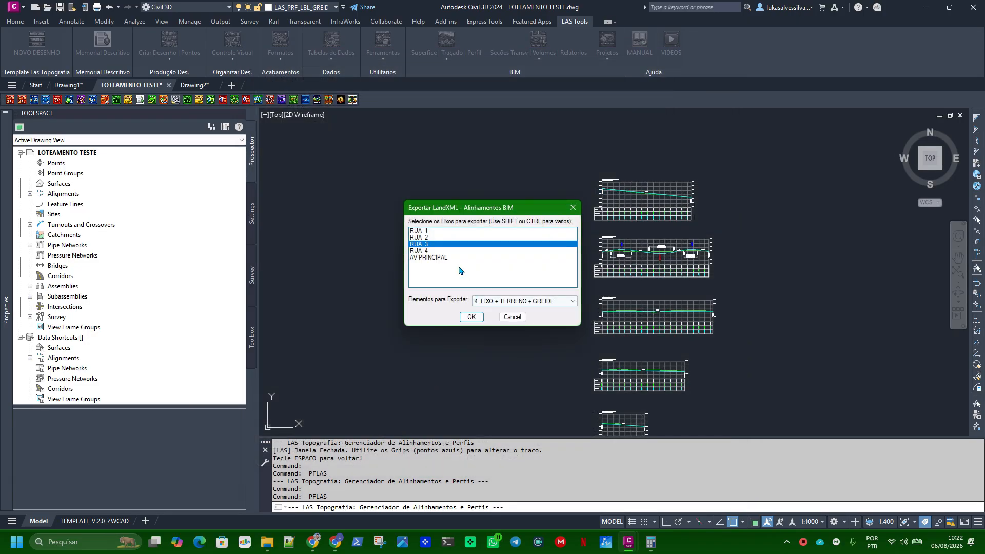
shift+click(418, 250)
click(411, 265)
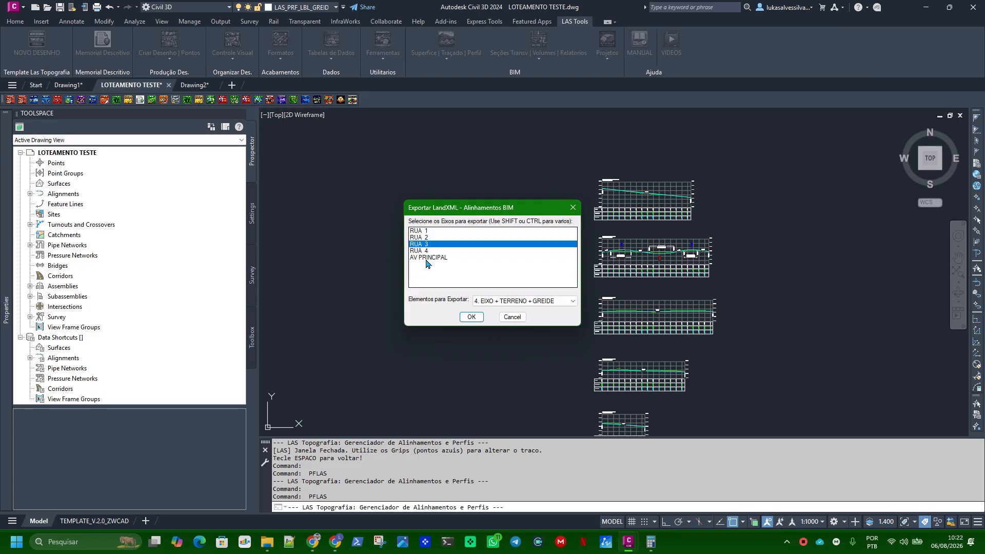
drag(437, 250, 434, 240)
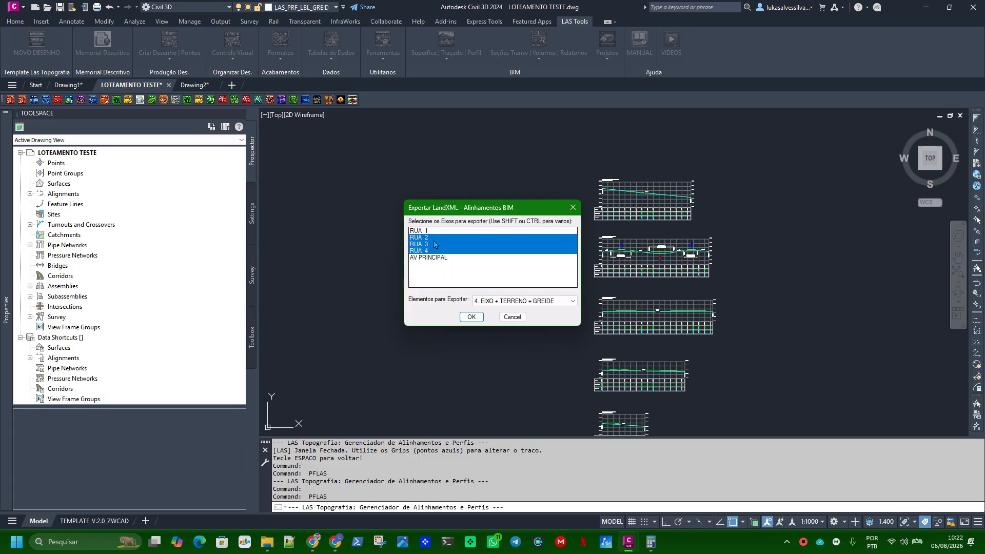
click(423, 231)
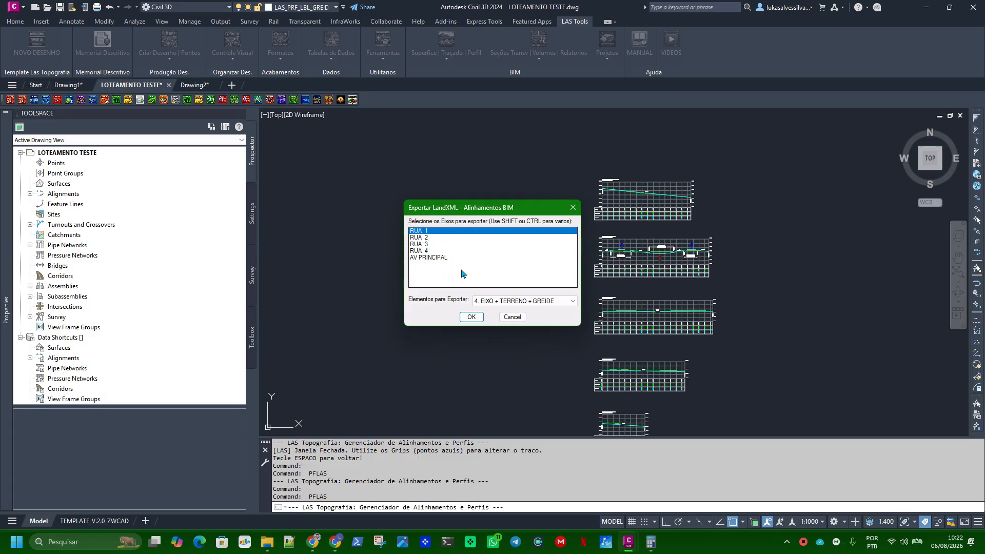
shift+click(440, 258)
click(498, 304)
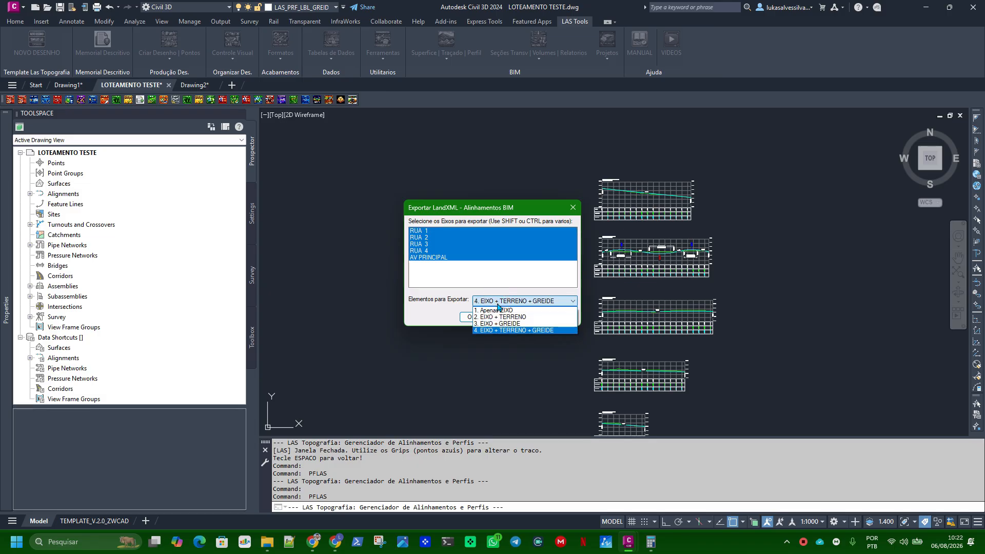
click(534, 332)
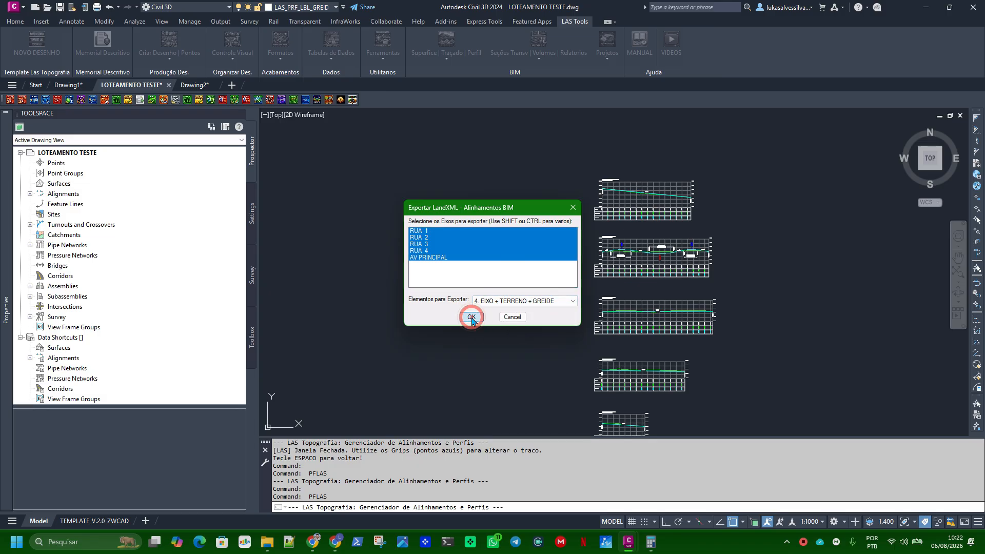
Save the LandXML export of all five axes as PROJETO RUAS on drive D:
click(471, 317)
text(PRO)
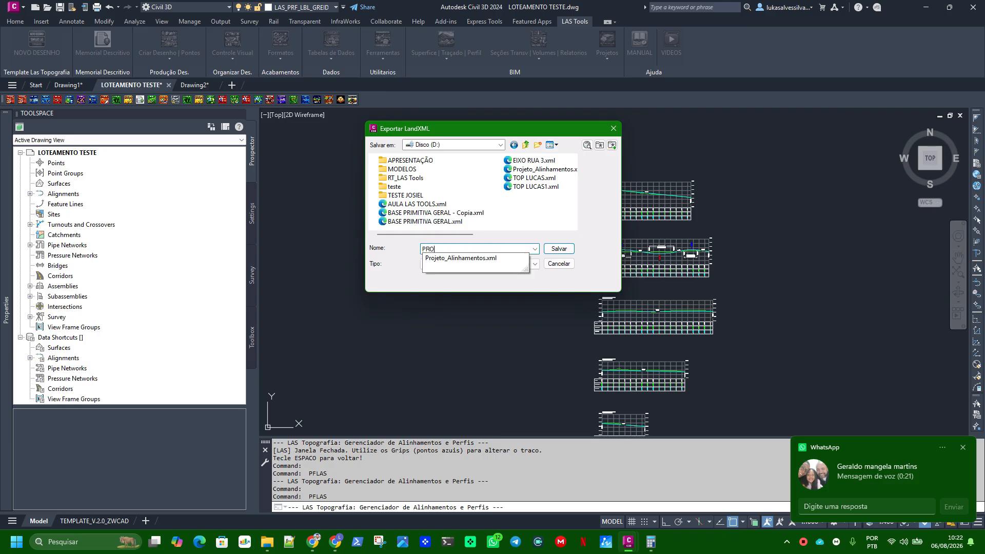
text(JETO )
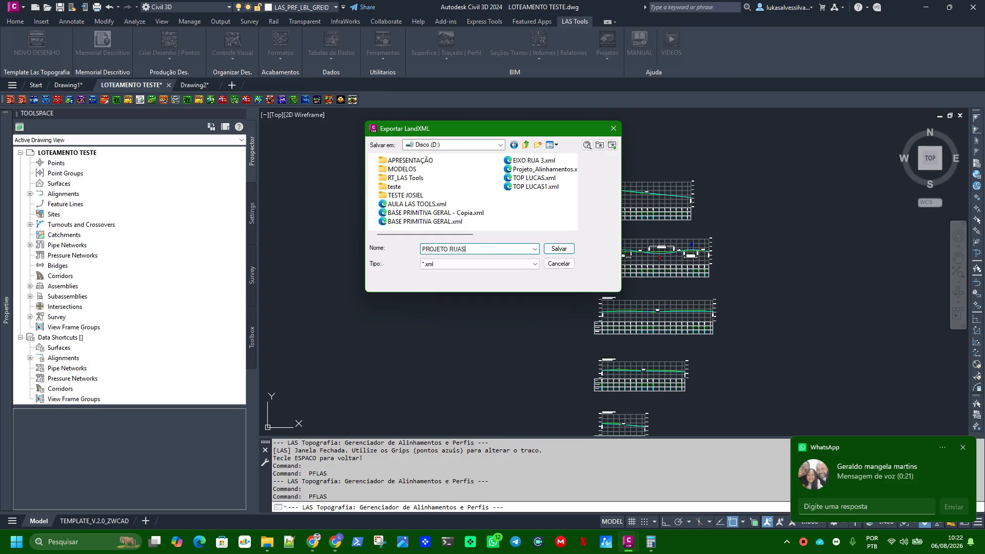
text(RUAS)
click(553, 249)
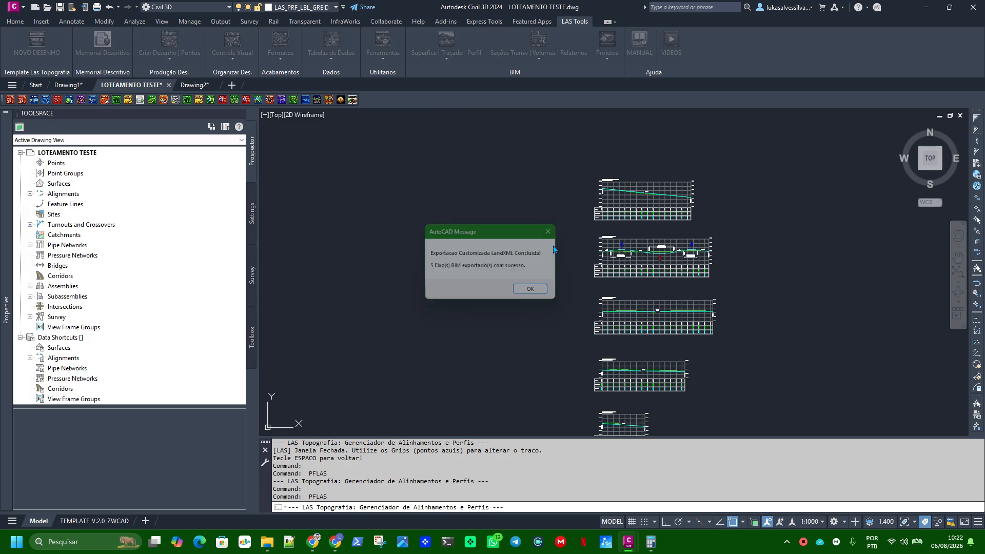
click(530, 288)
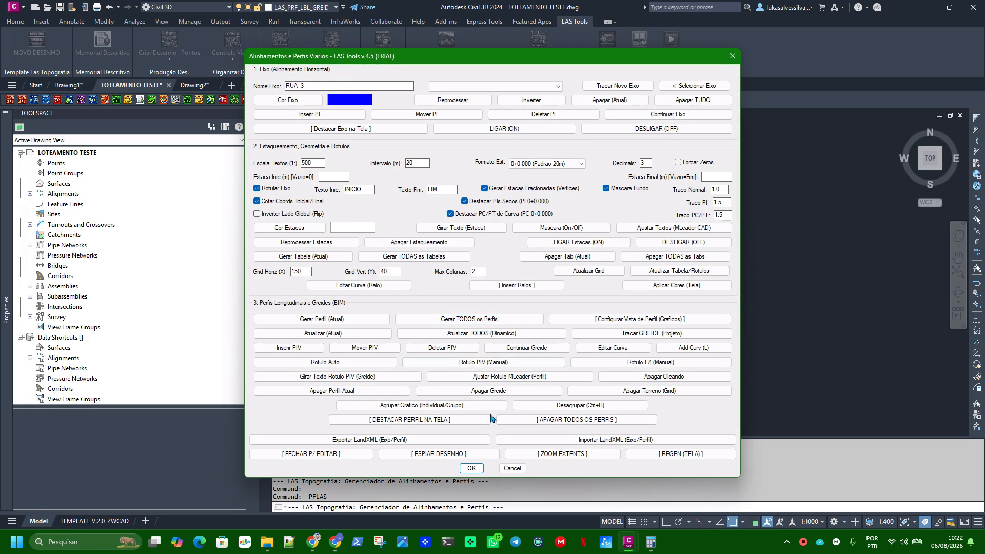
Leave the subdivision drawing for a new blank drawing and zoom it to its extents
click(488, 419)
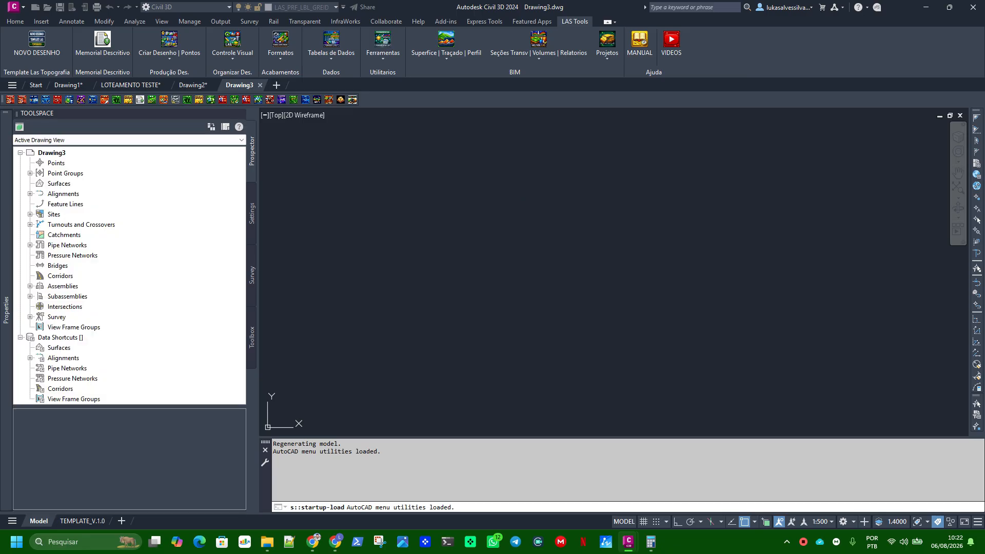
text(z)
key(Return)
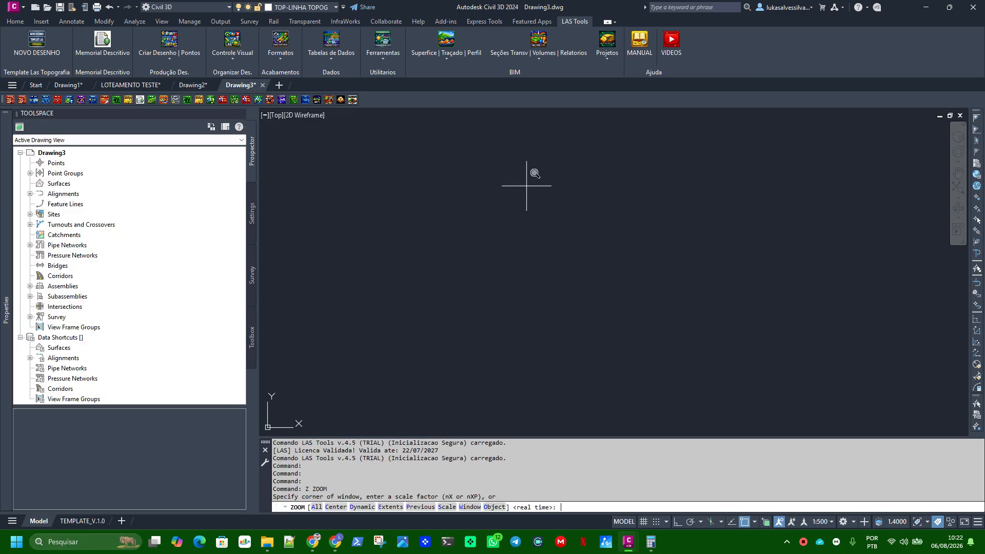
text(e)
key(Return)
Import the EIXO RUA 3.xml LandXML file from drive D: into the blank drawing with the LAS Tools alignment and profile manager
click(446, 58)
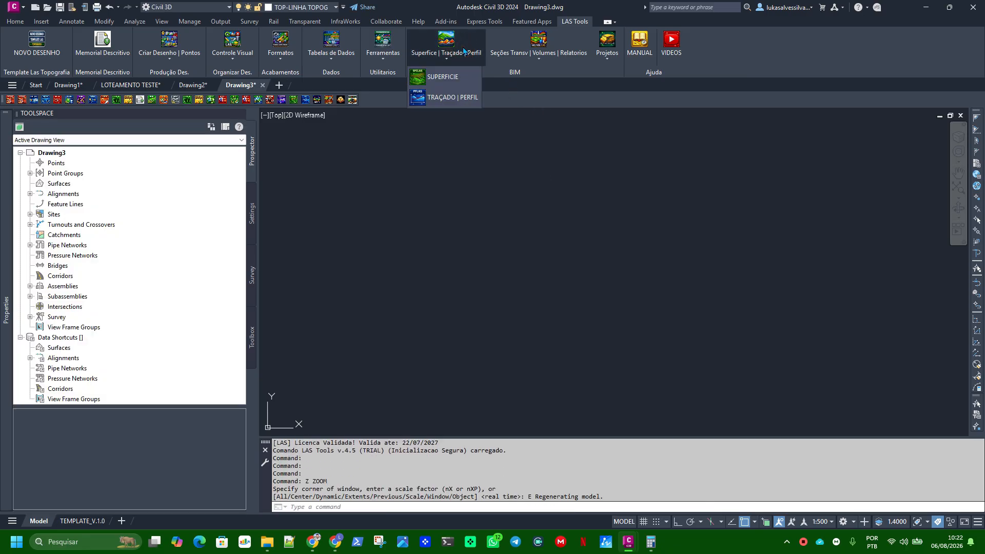
click(454, 100)
click(631, 440)
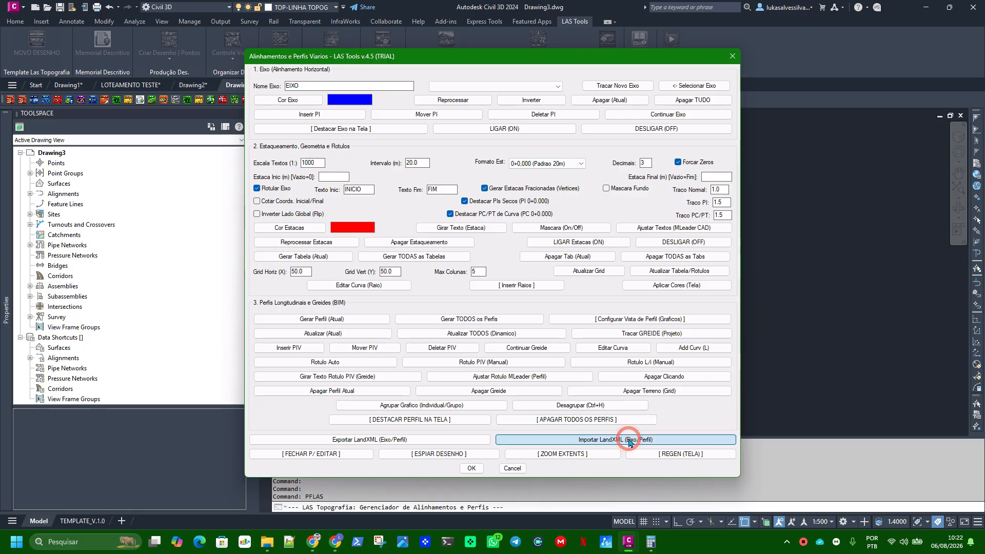
click(468, 146)
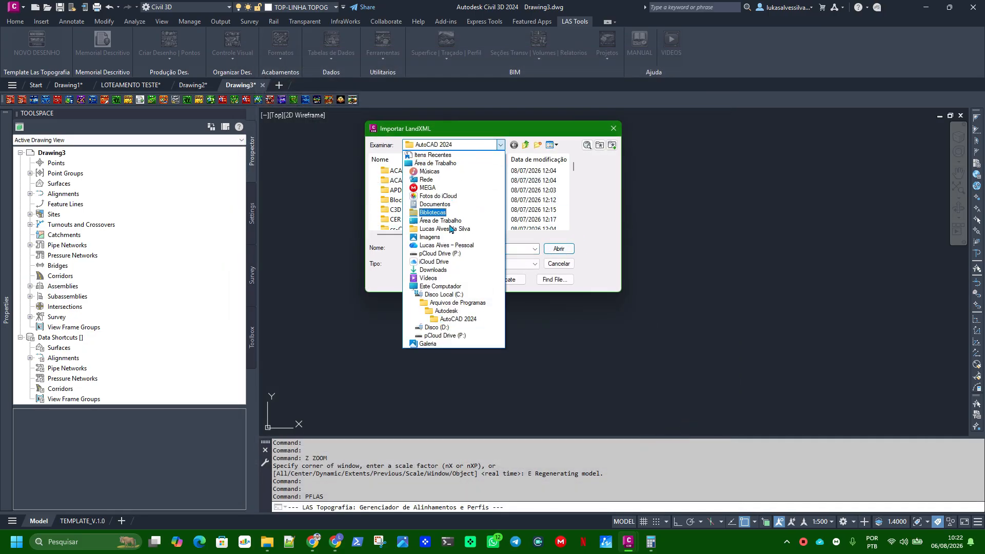
click(444, 327)
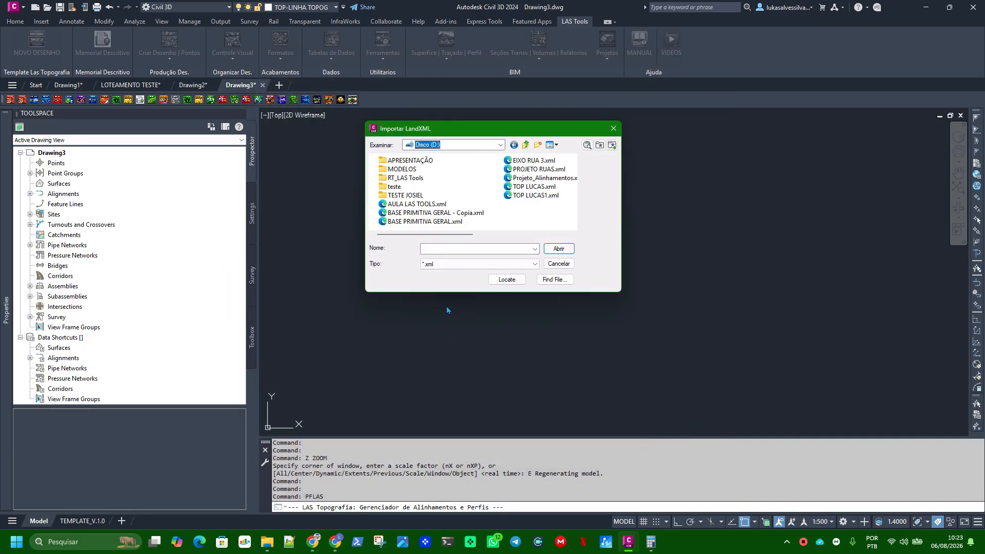
click(533, 160)
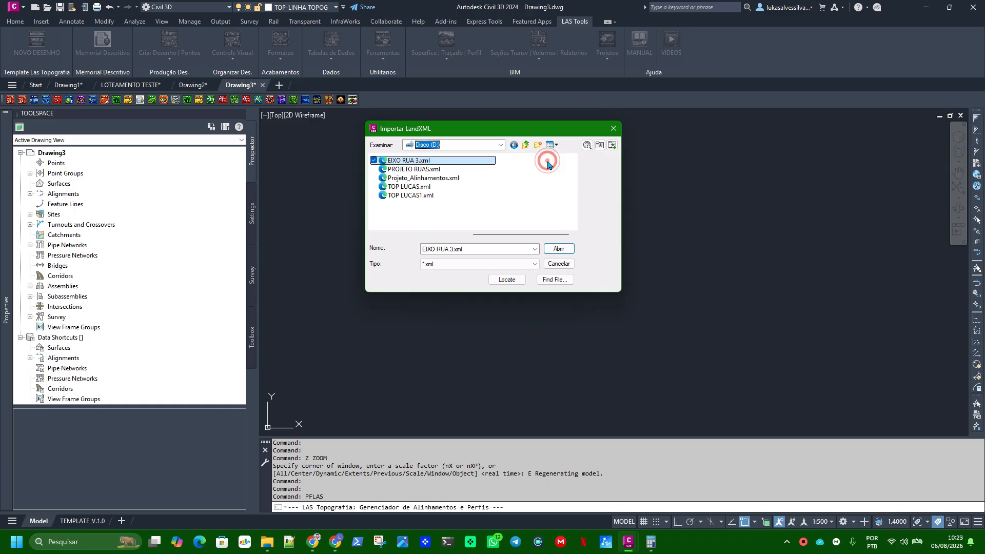
click(557, 249)
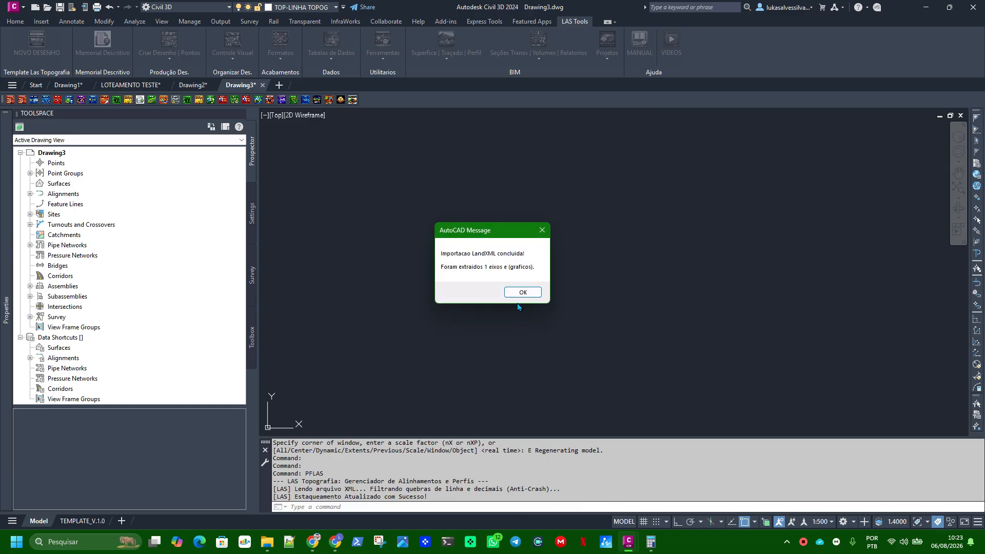
click(523, 296)
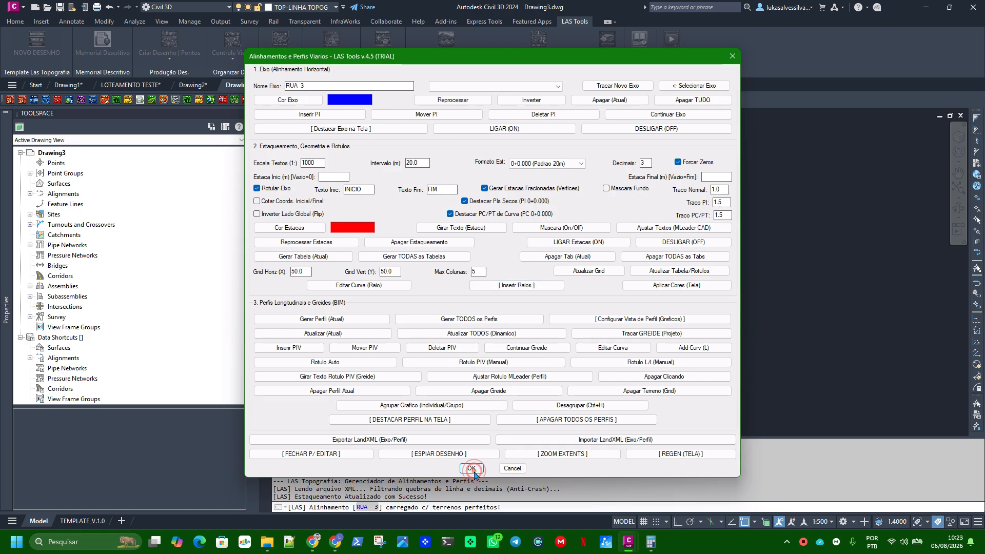
click(473, 473)
Inspect the imported RUA 3 axis and its station labels at the drawing extents and up close
middle_click(513, 259)
middle_click(513, 259)
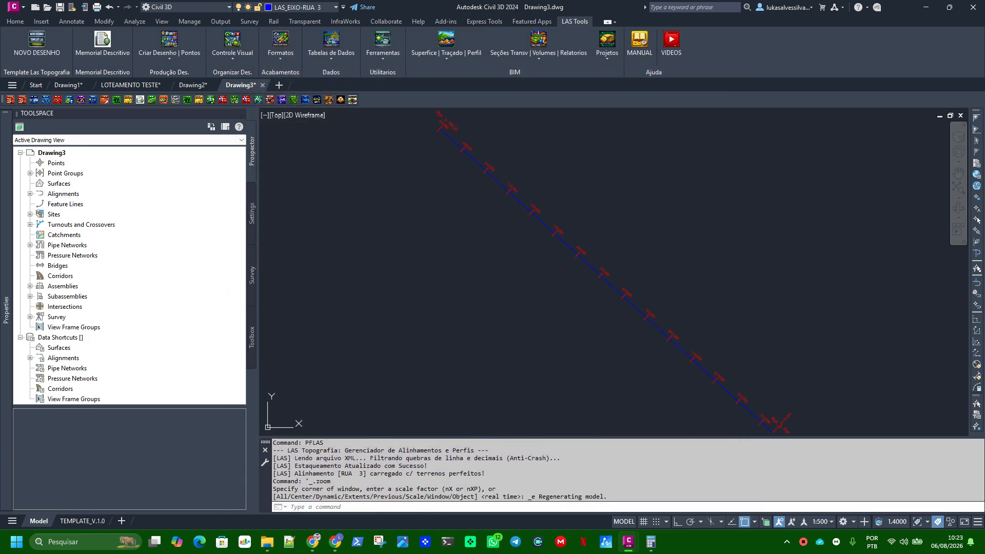
scroll(405, 171, up, 4)
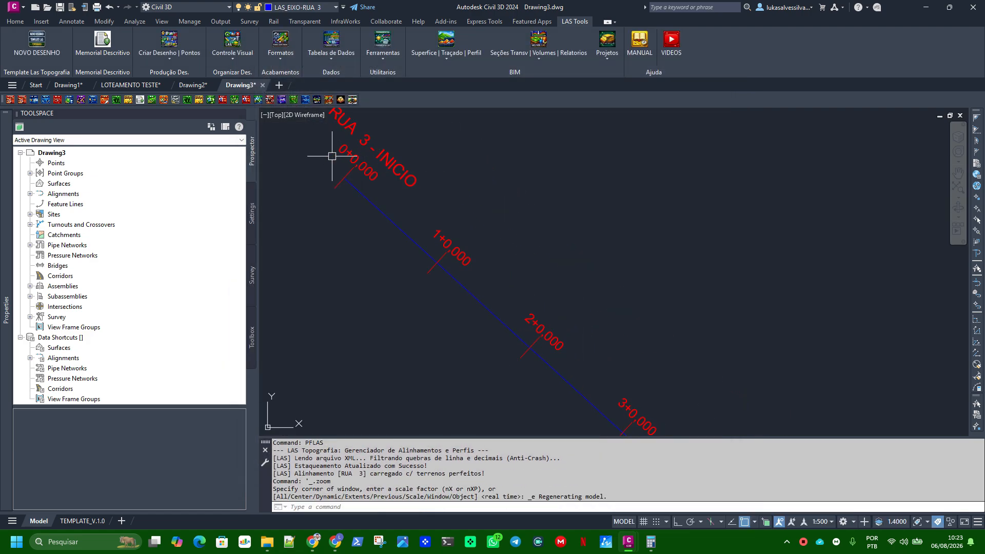
scroll(374, 169, down, 5)
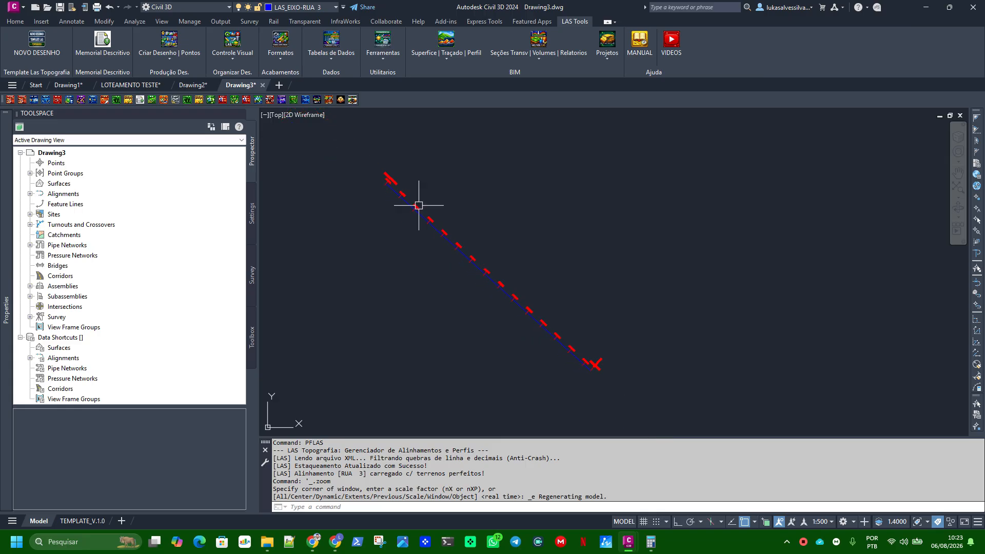
key(Return)
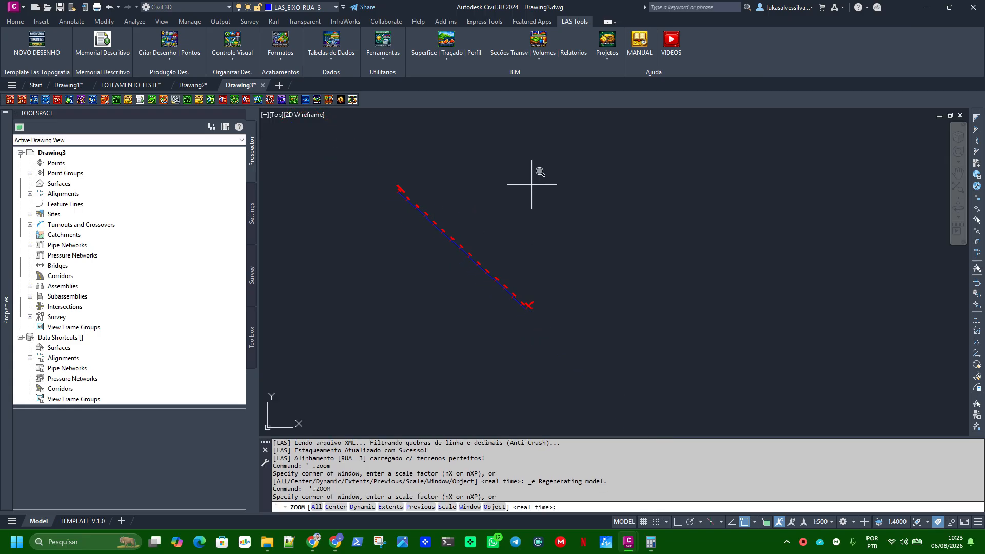
key(Escape)
Try to generate the current longitudinal profile for the axis-only RUA 3, accepting the profile view settings as they are
click(456, 48)
click(443, 102)
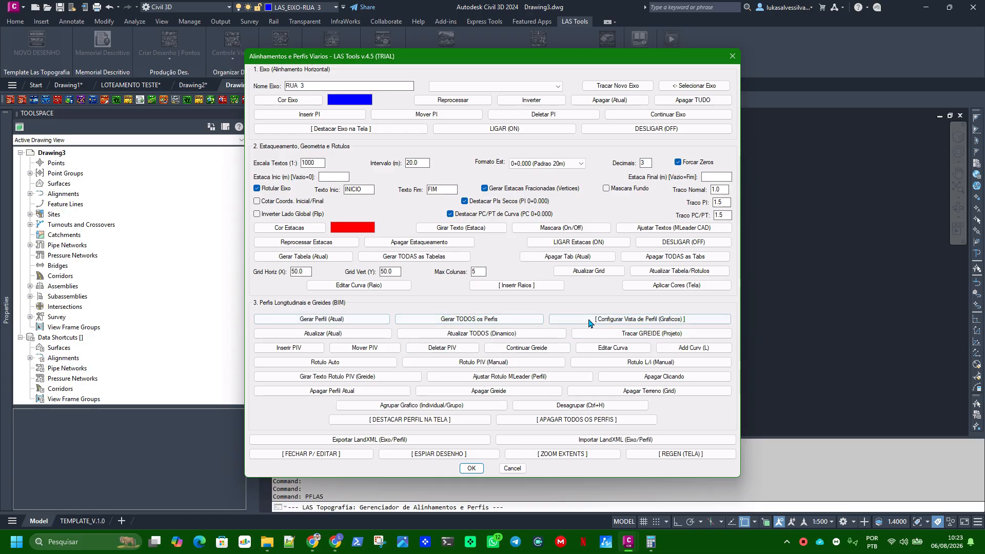
click(605, 317)
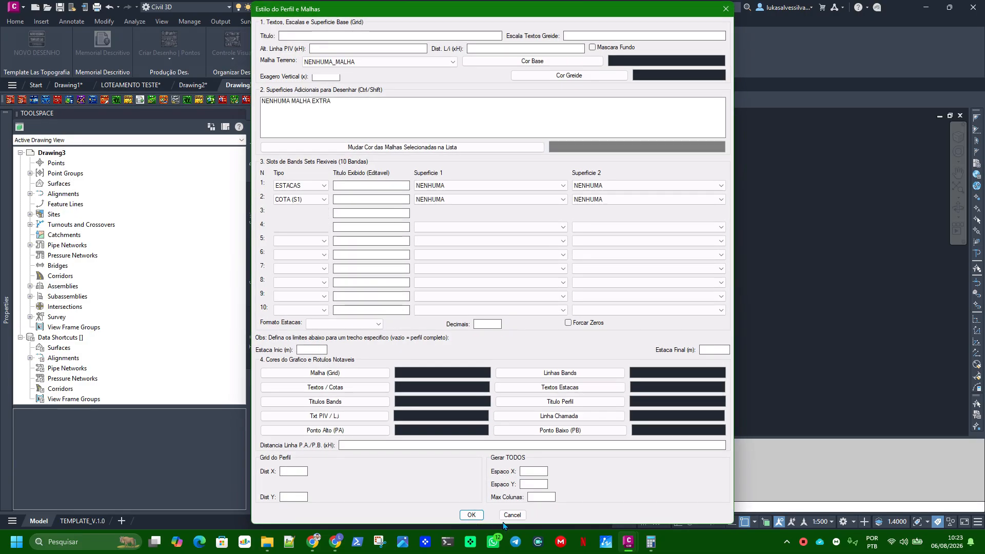
click(472, 516)
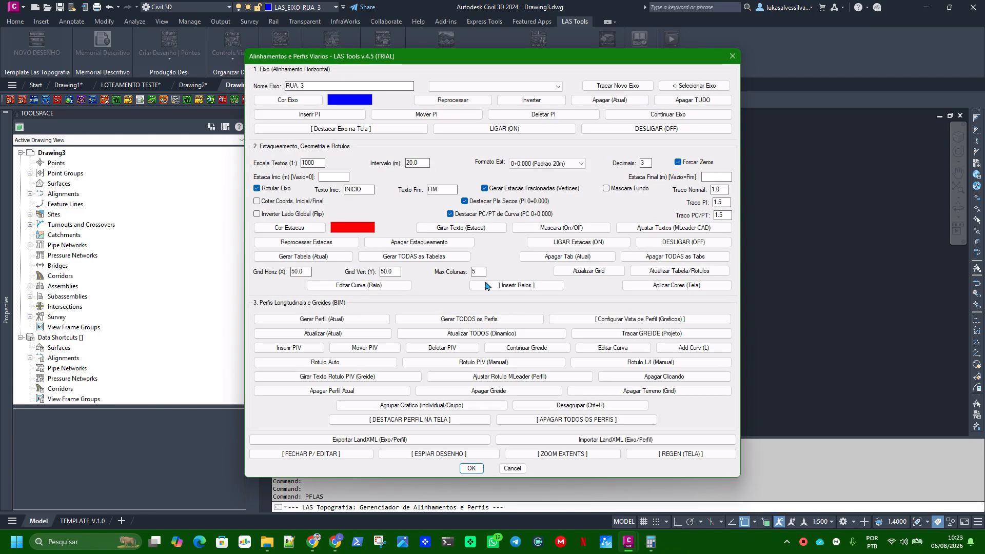
click(322, 319)
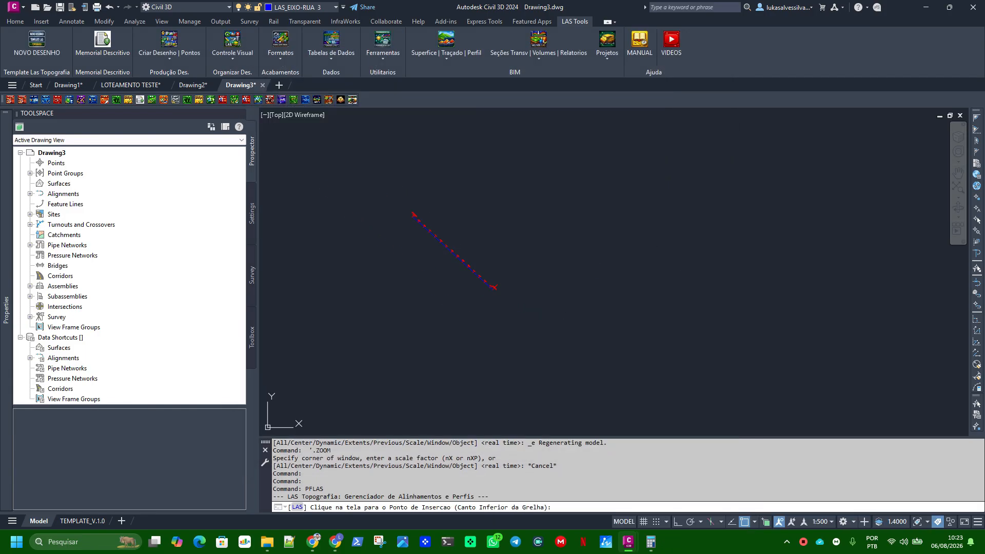
click(588, 226)
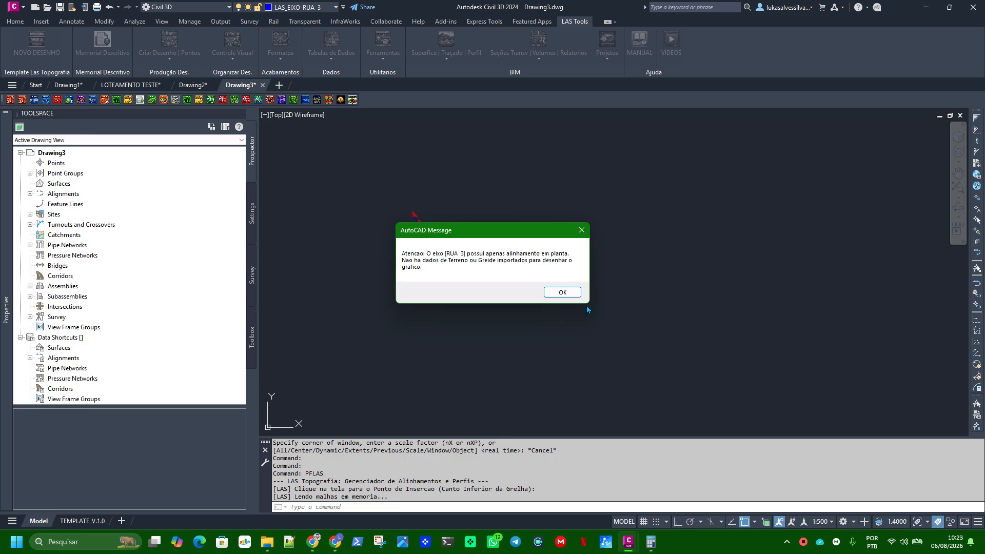
click(562, 292)
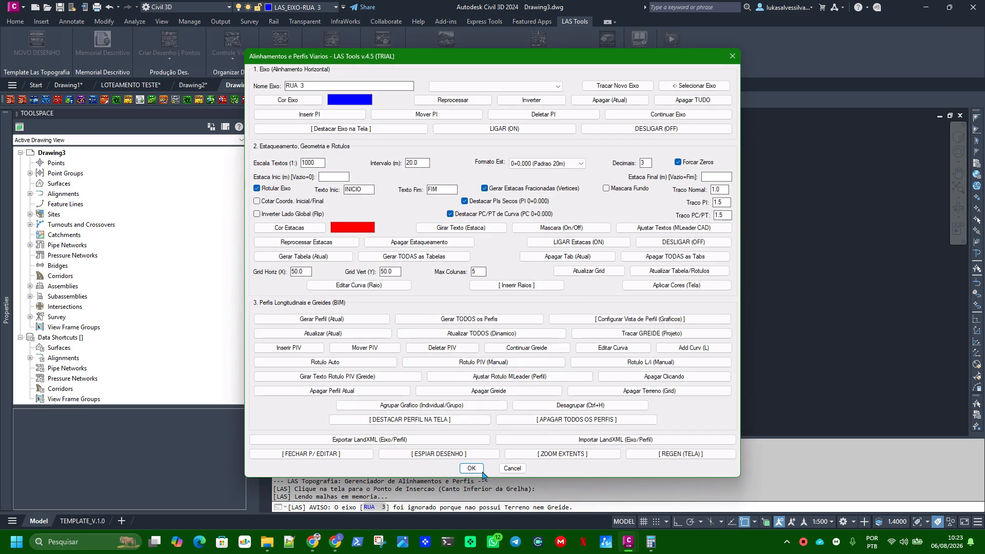
click(507, 469)
click(482, 468)
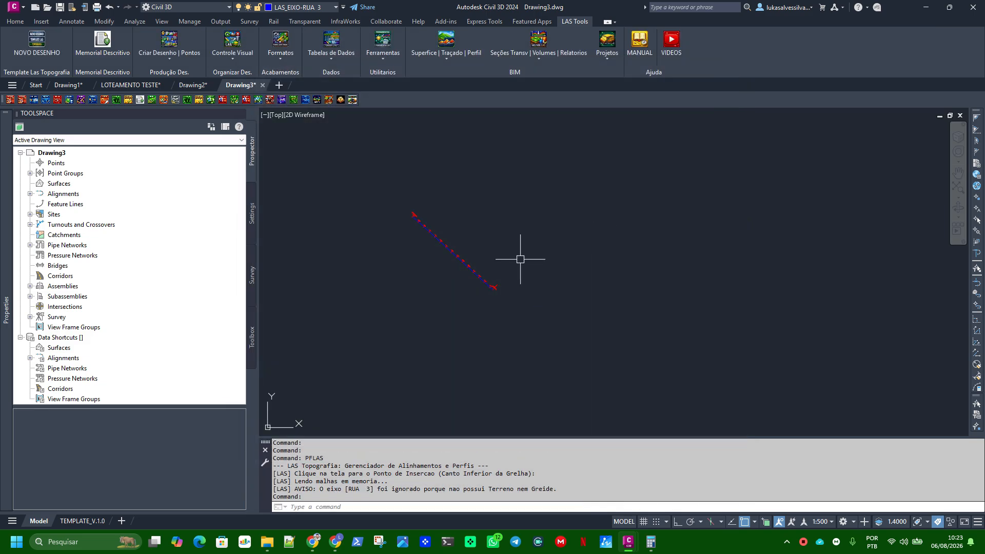
Import the PROJETO RUAS.xml LandXML file from drive D: with all five road axes and their profile data
click(440, 57)
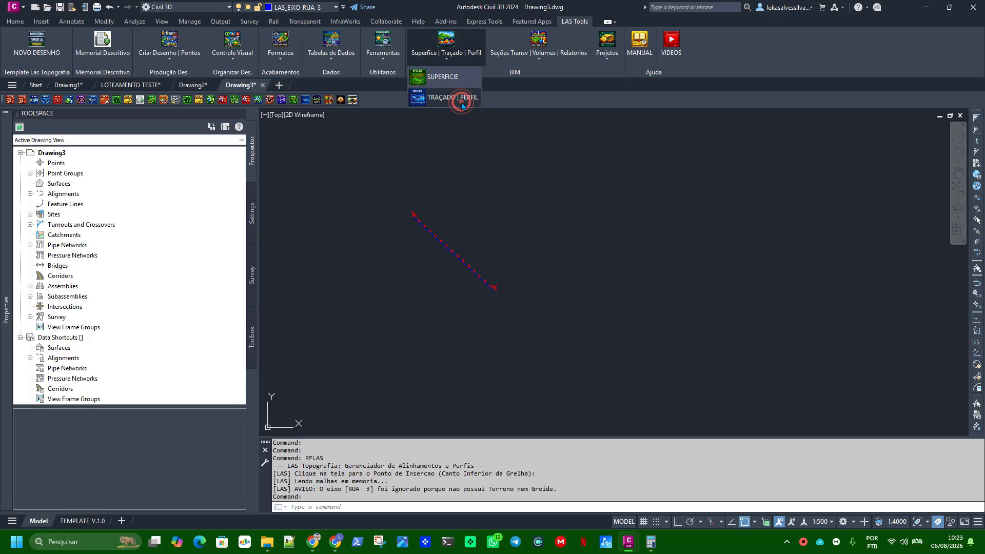
click(462, 103)
click(320, 88)
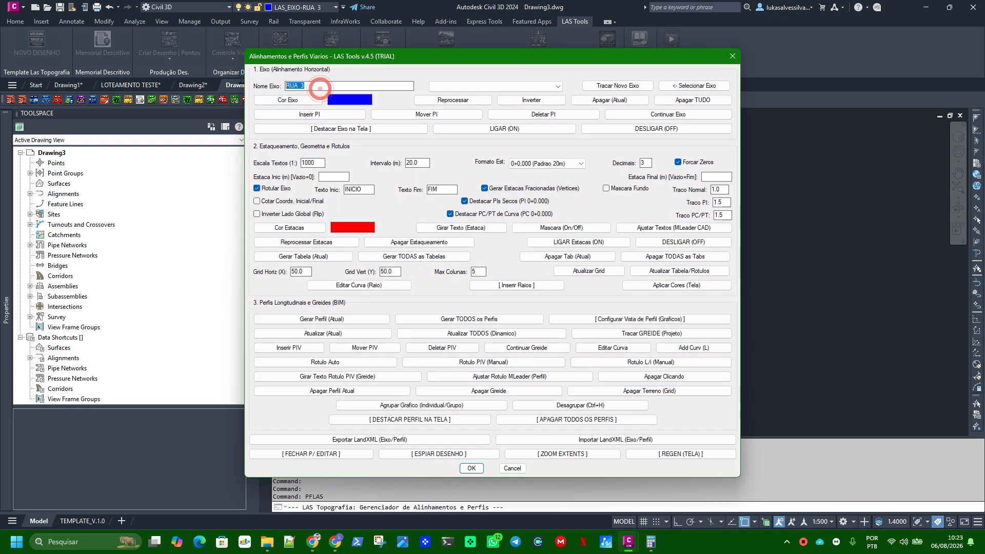
click(596, 440)
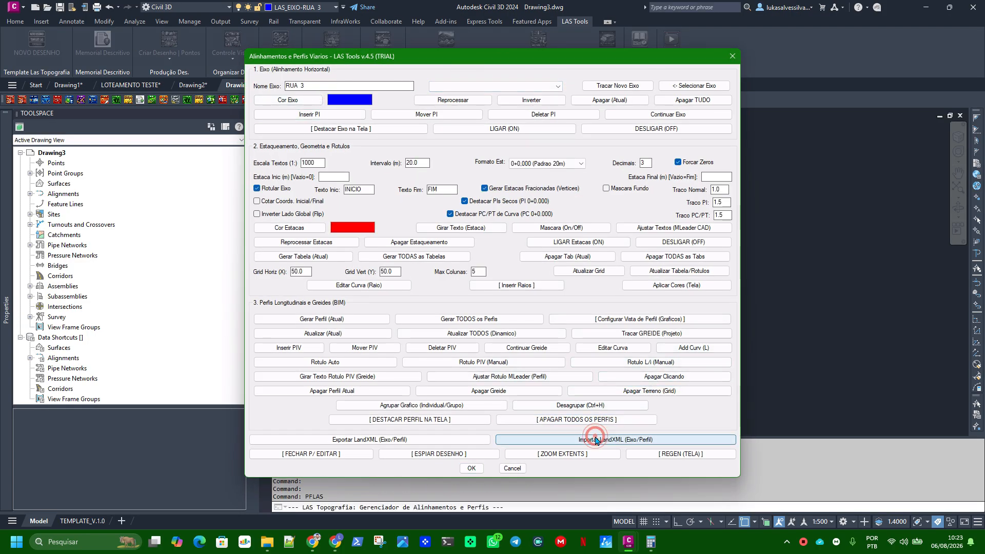
click(452, 145)
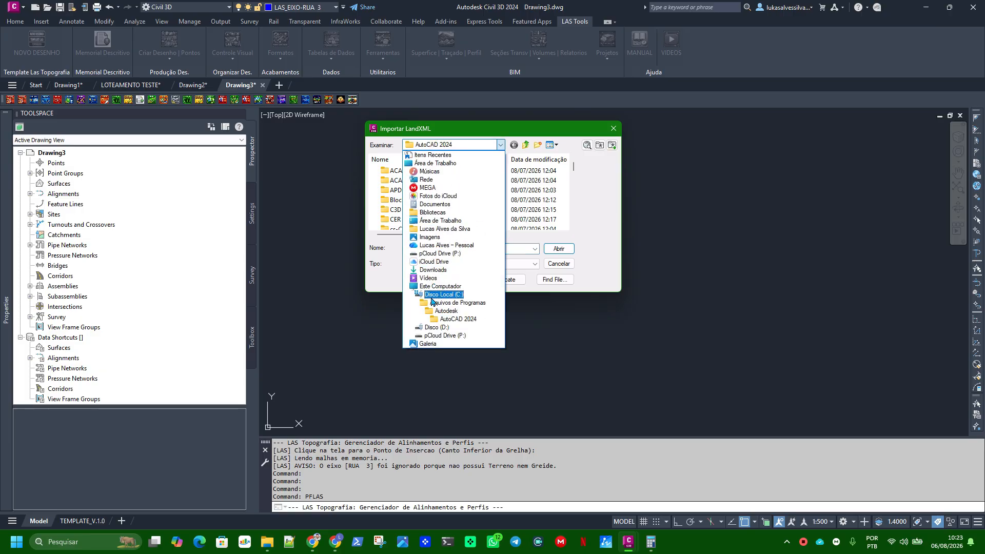
click(433, 327)
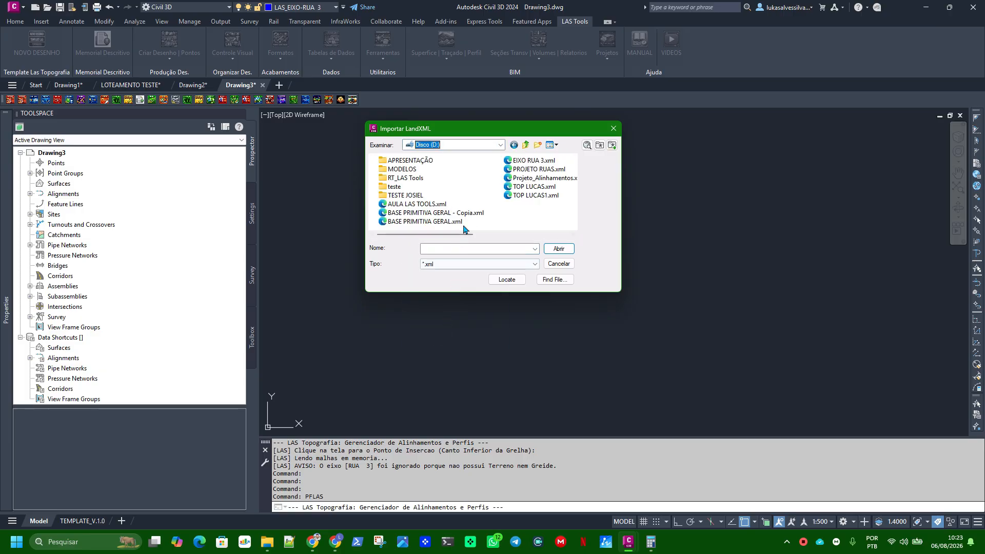
click(538, 170)
click(567, 252)
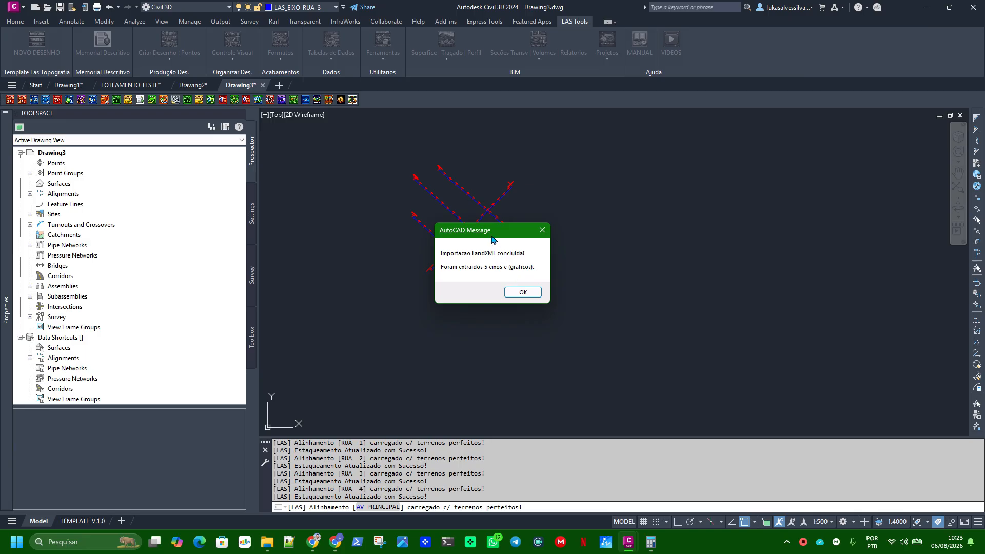
drag(492, 236, 650, 162)
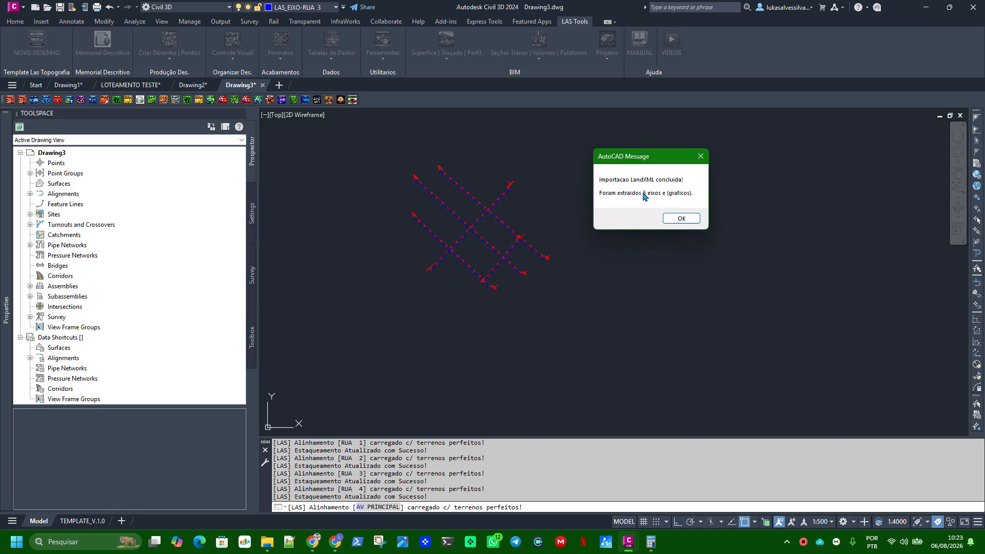
click(681, 219)
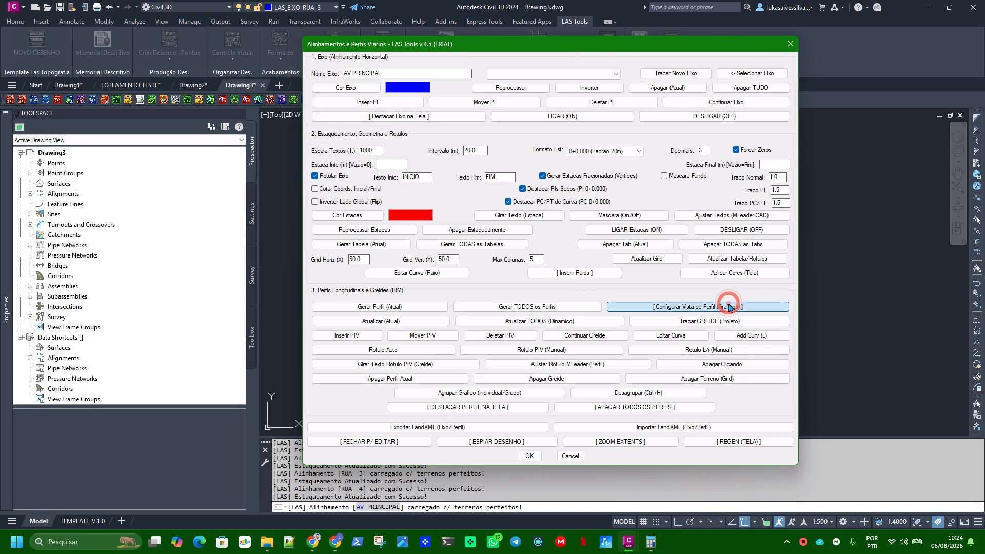
Review the profile view settings, checking the terrain mesh, extra surfaces and band surface choices
click(728, 303)
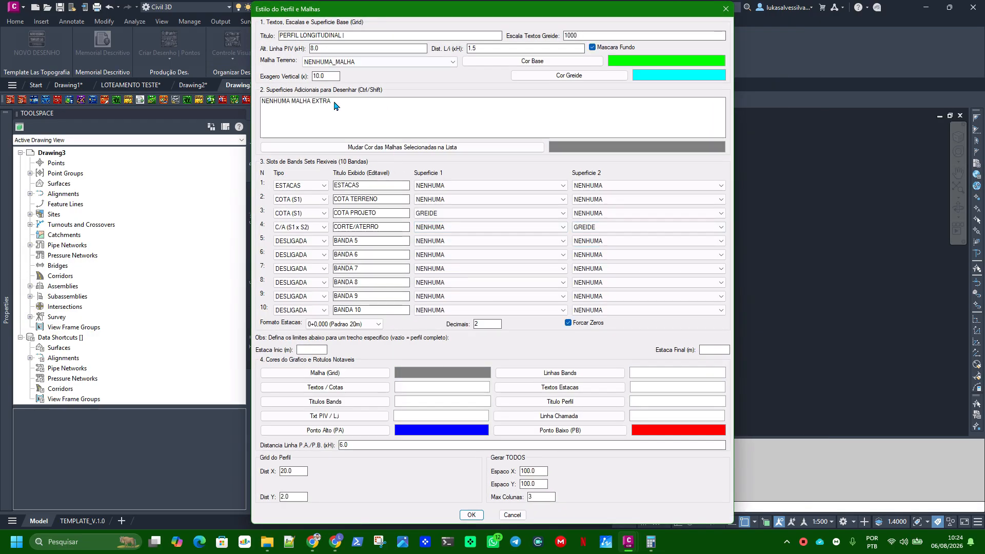
click(438, 186)
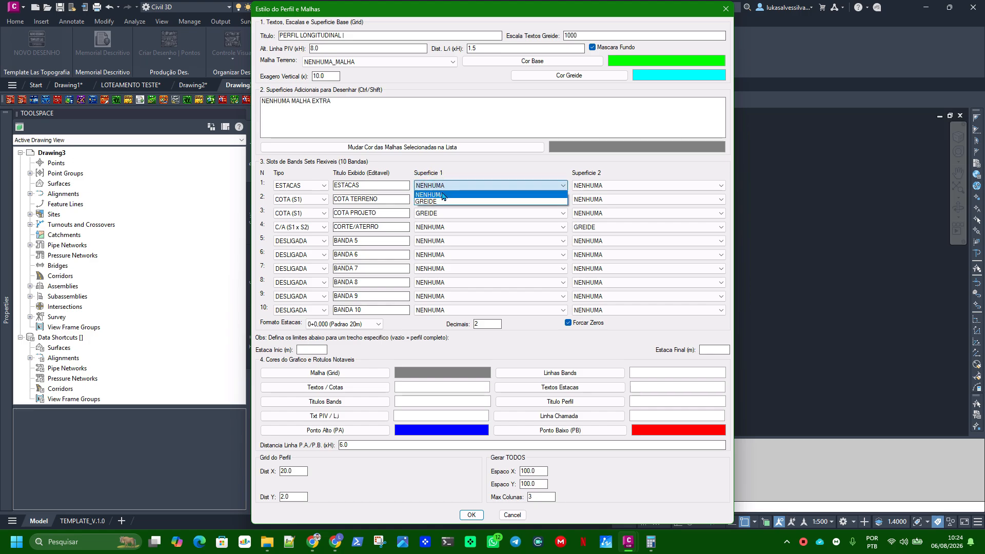
click(456, 174)
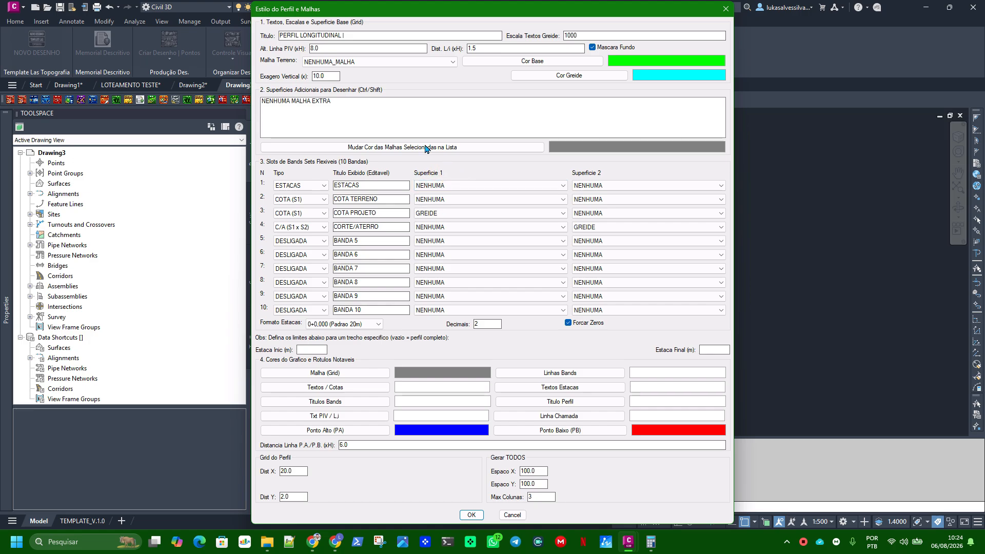
click(374, 61)
click(465, 103)
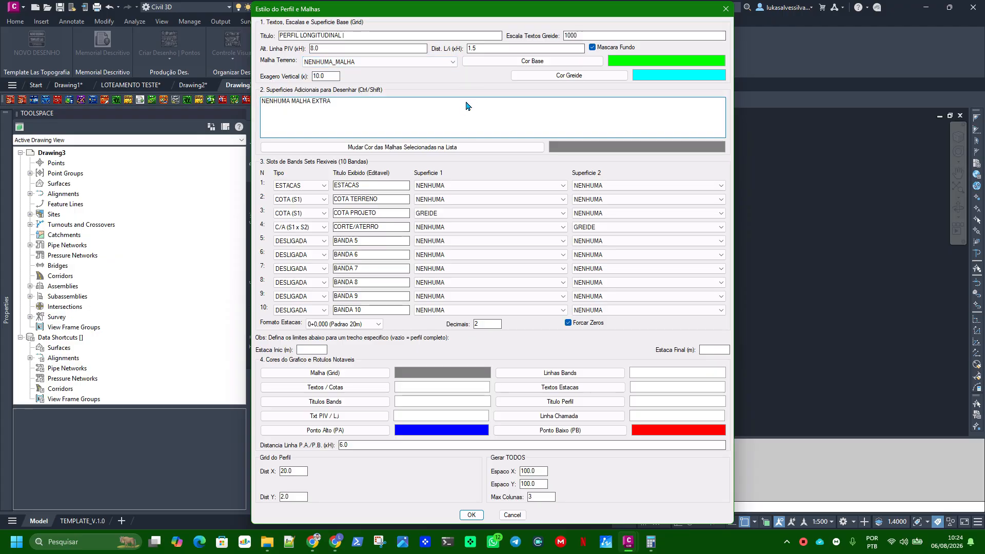
click(480, 517)
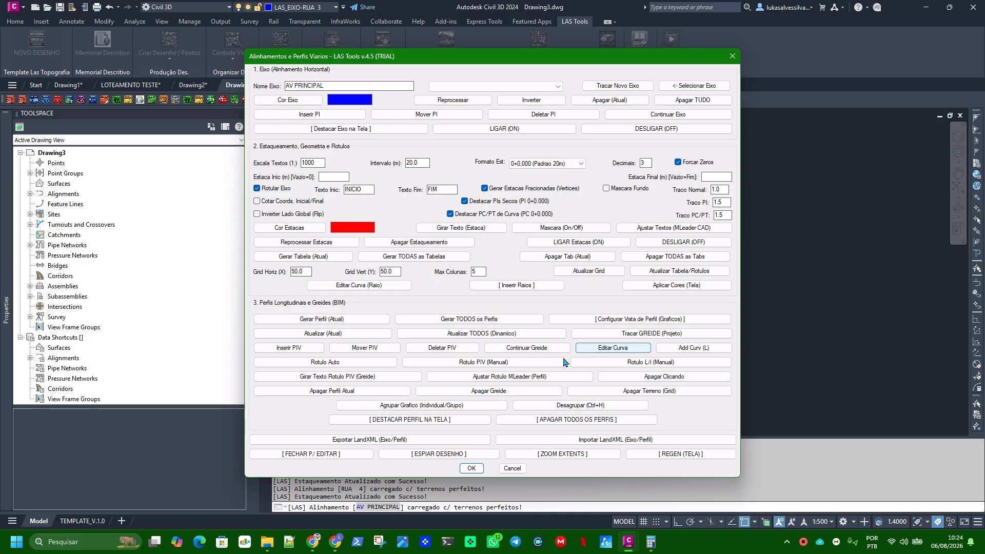
Set the X spacing (Espaco X) for generating all profiles to 450 in the profile view settings
click(472, 319)
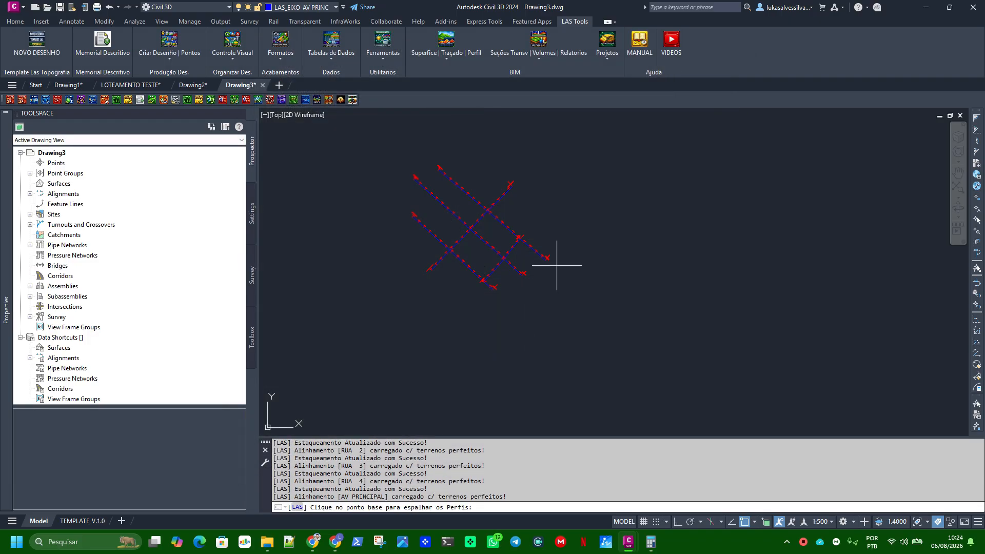
key(Escape)
key(Return)
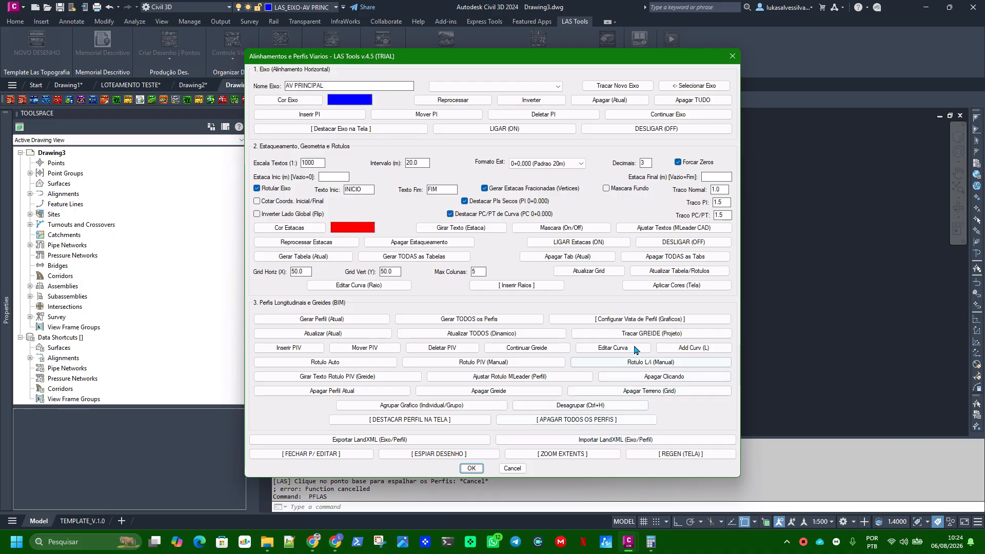
click(692, 319)
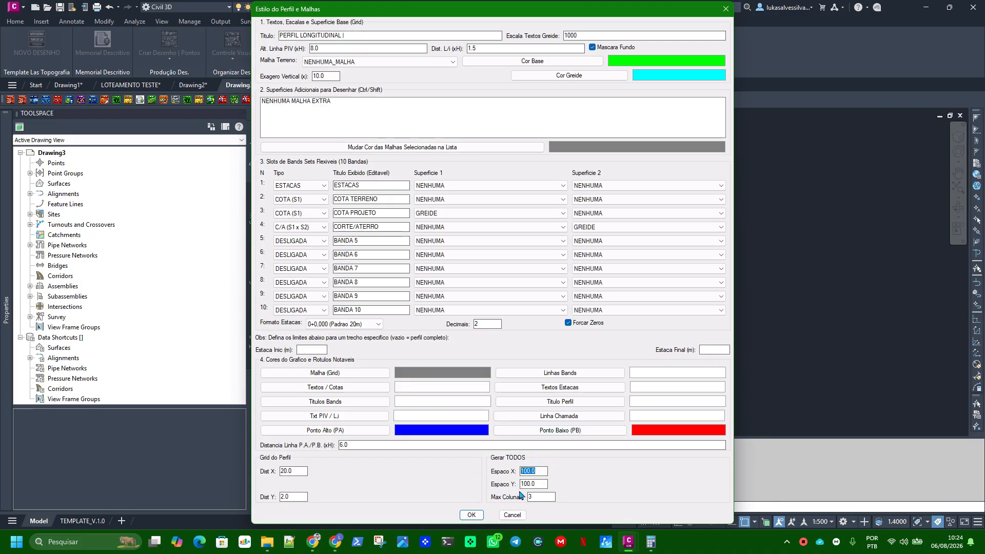
text(450)
key(Tab)
click(471, 515)
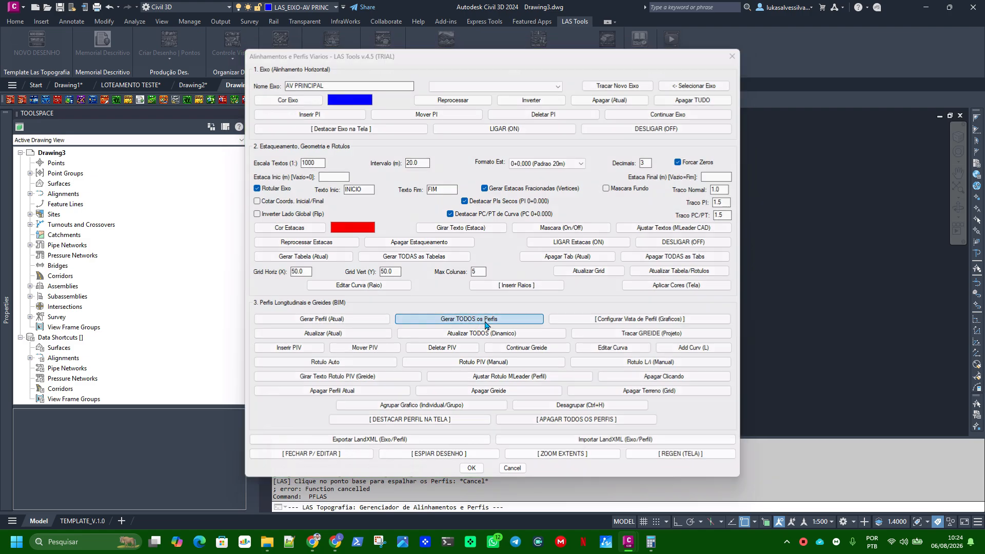
Generate all the longitudinal profiles, placing them beside the imported road axes
click(468, 319)
click(500, 167)
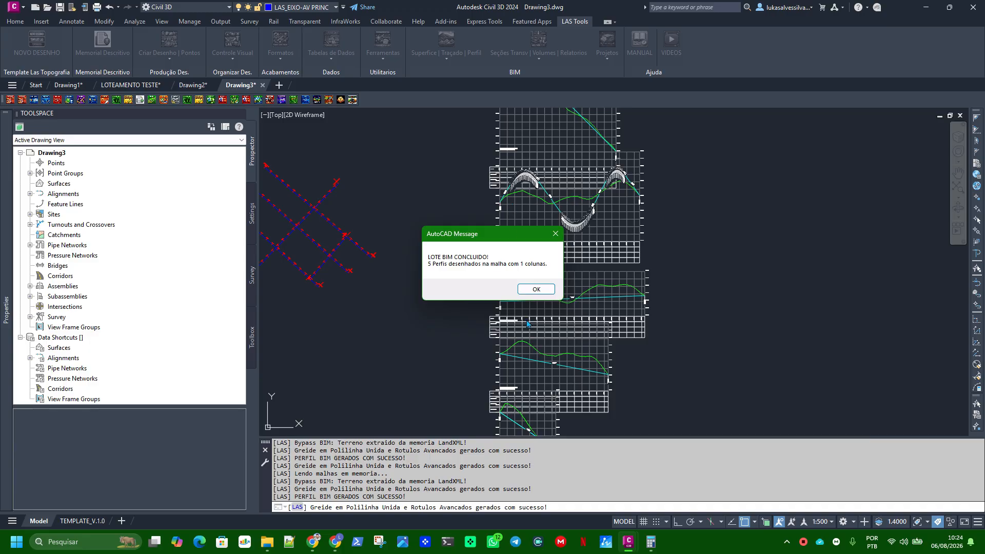
click(536, 289)
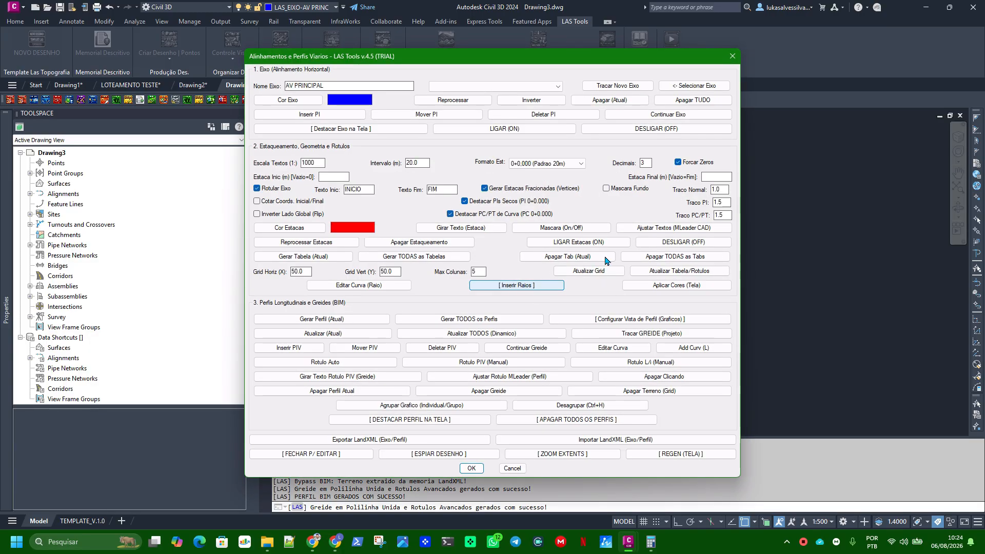
Set the vertical exaggeration to 1 in the profile view settings and dynamically update all the profiles
click(583, 317)
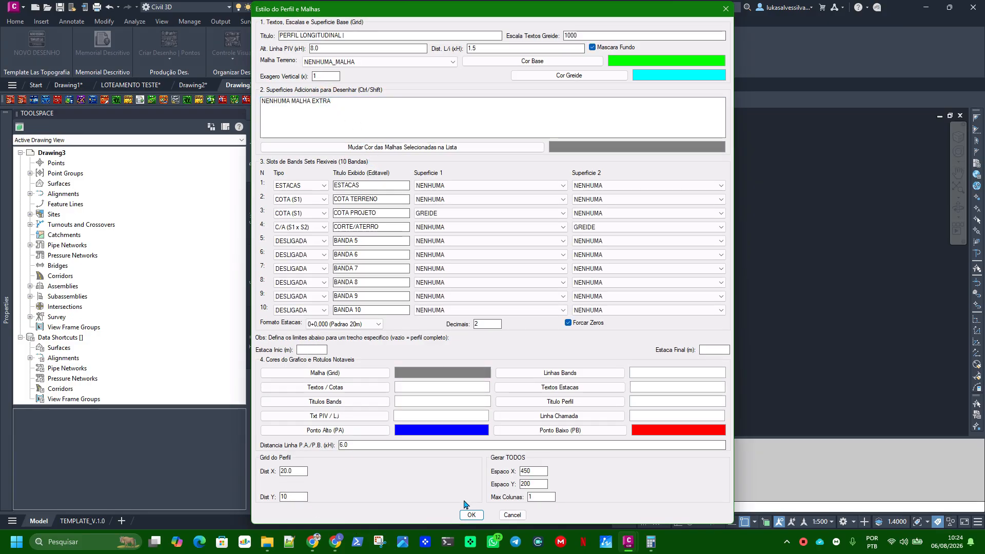
click(478, 517)
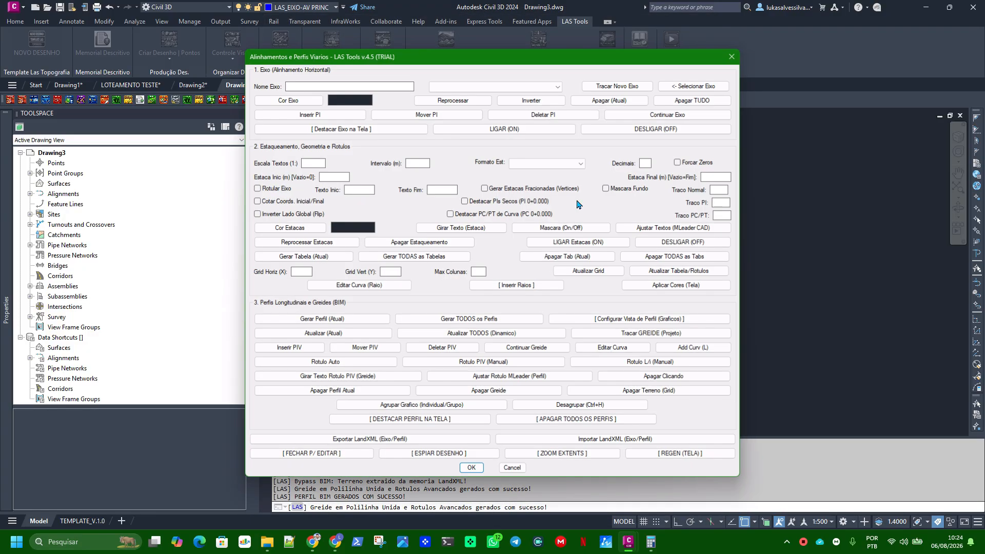
click(481, 334)
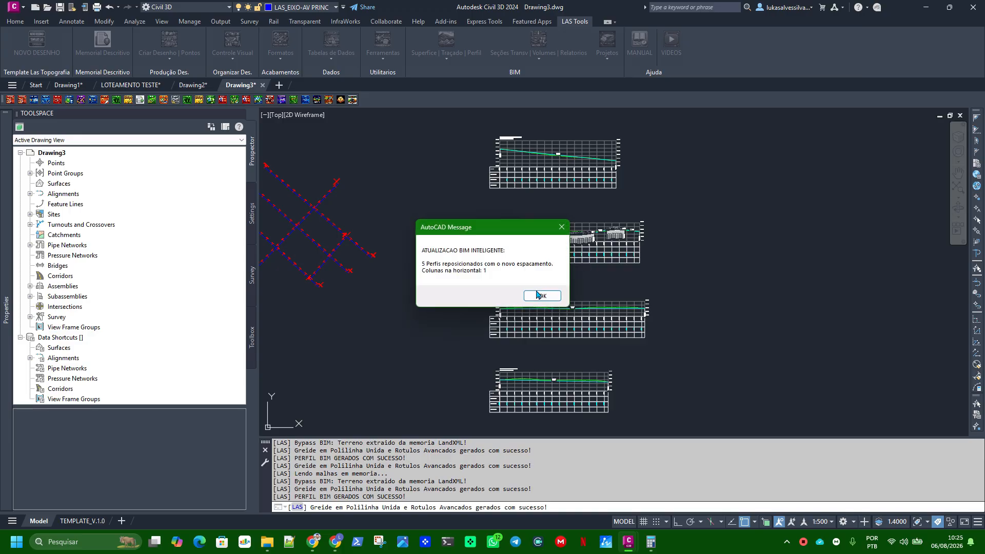
click(535, 298)
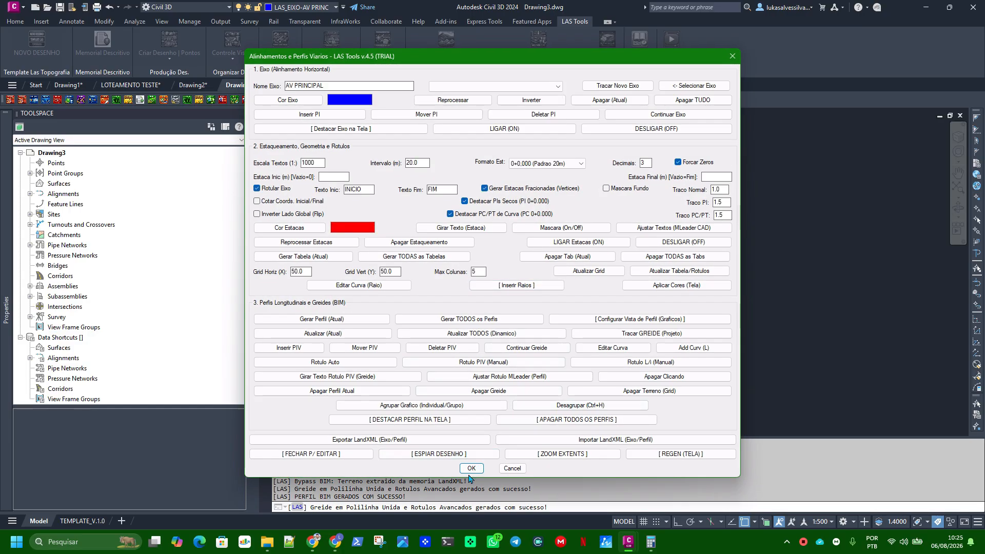
click(471, 468)
Examine the RUA 1 profile's grade line, checking its curve vertices and the slope and PIV labels along it
scroll(533, 220, up, 3)
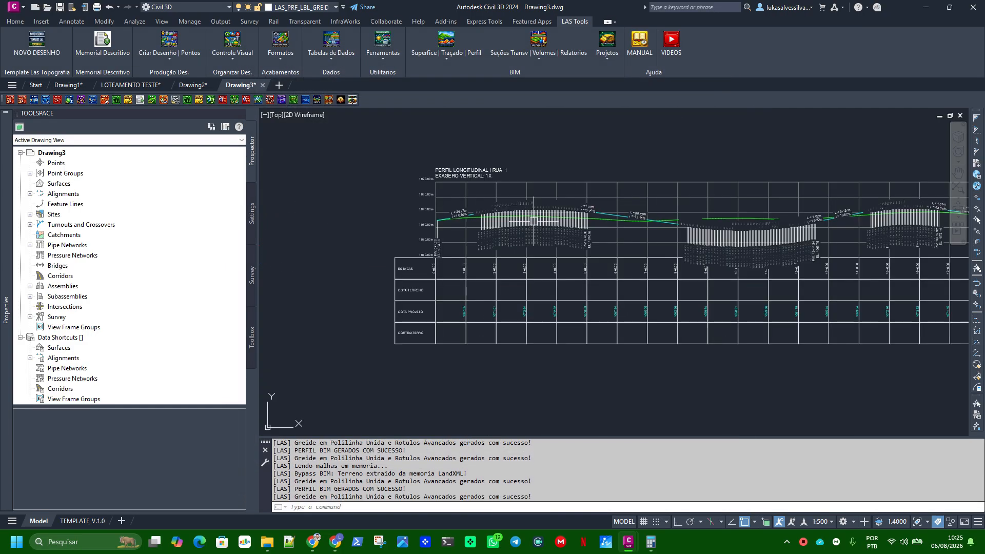
scroll(513, 220, up, 5)
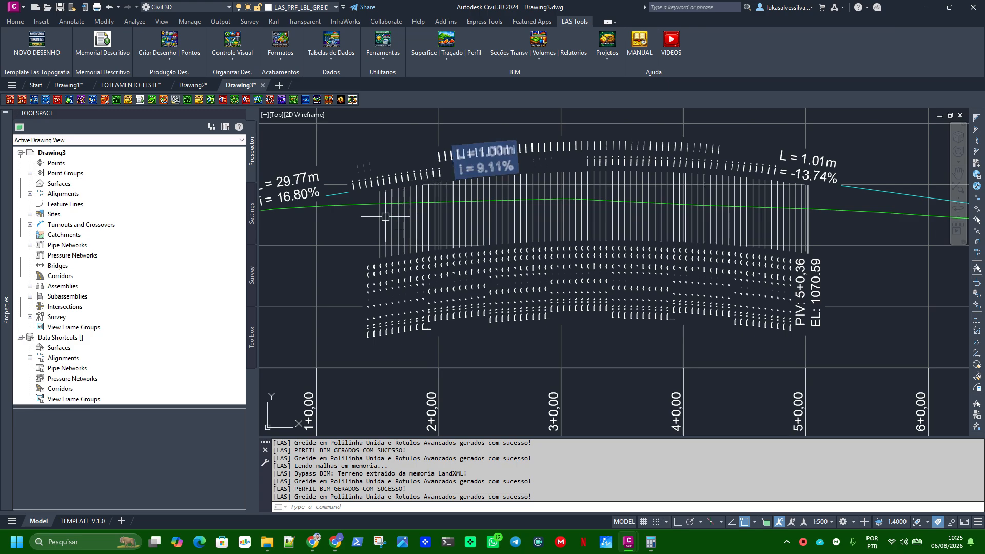
middle_drag(329, 231, 551, 255)
key(Escape)
scroll(559, 219, up, 2)
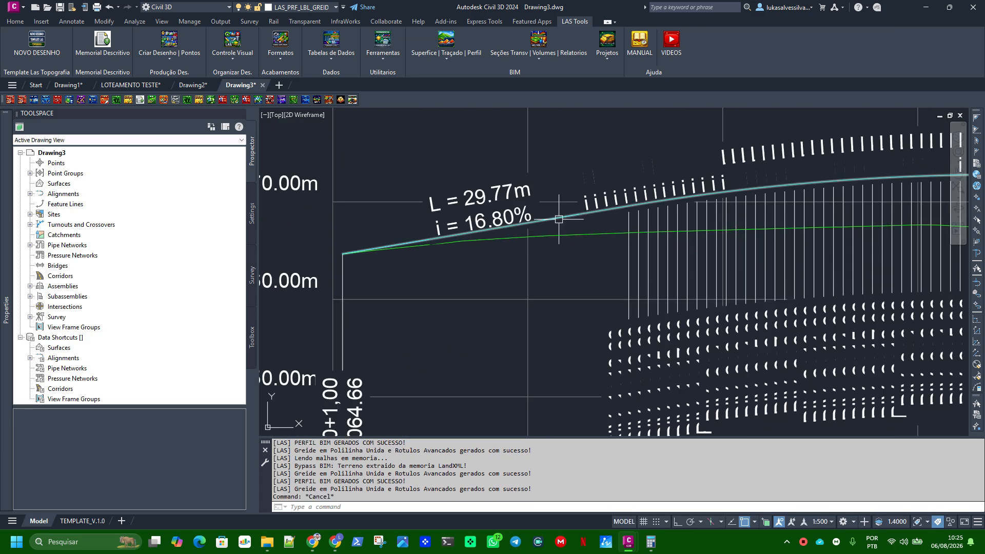
click(558, 219)
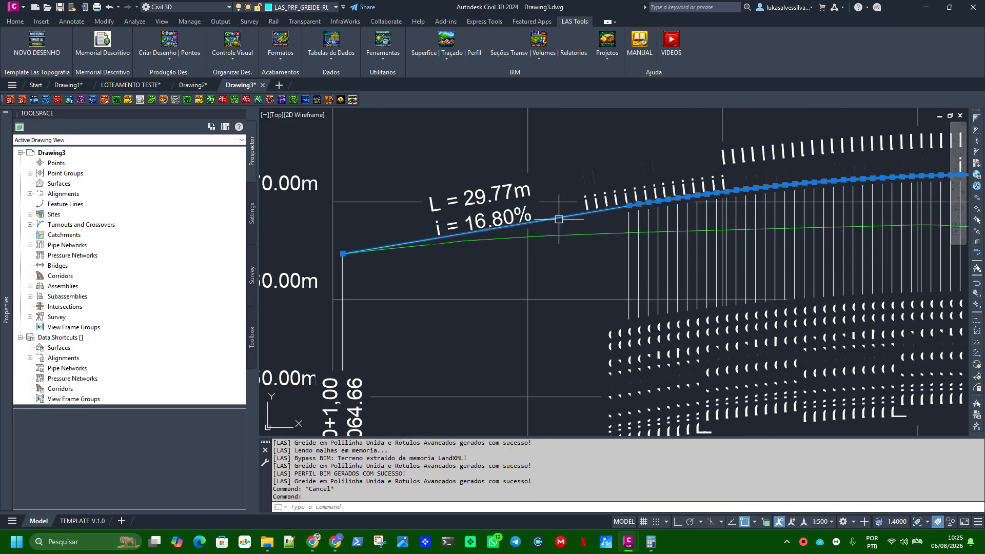
middle_drag(728, 252, 569, 284)
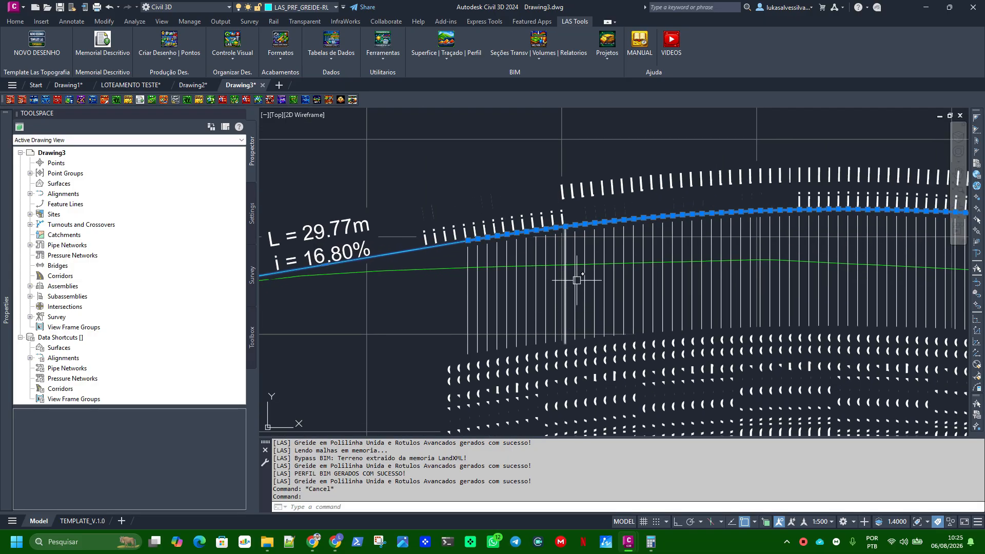
scroll(578, 256, down, 4)
key(Escape)
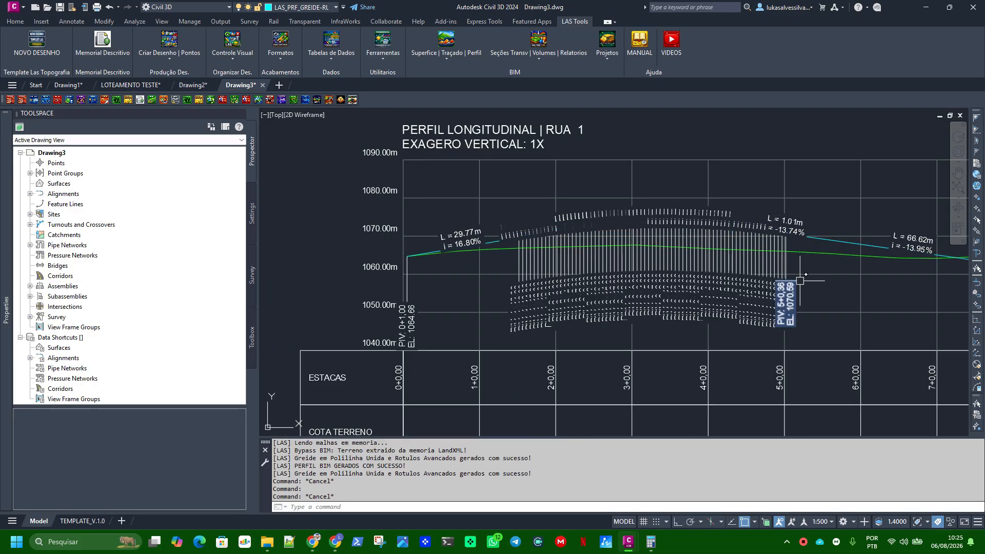
key(Escape)
scroll(778, 272, down, 2)
middle_drag(778, 272, 637, 254)
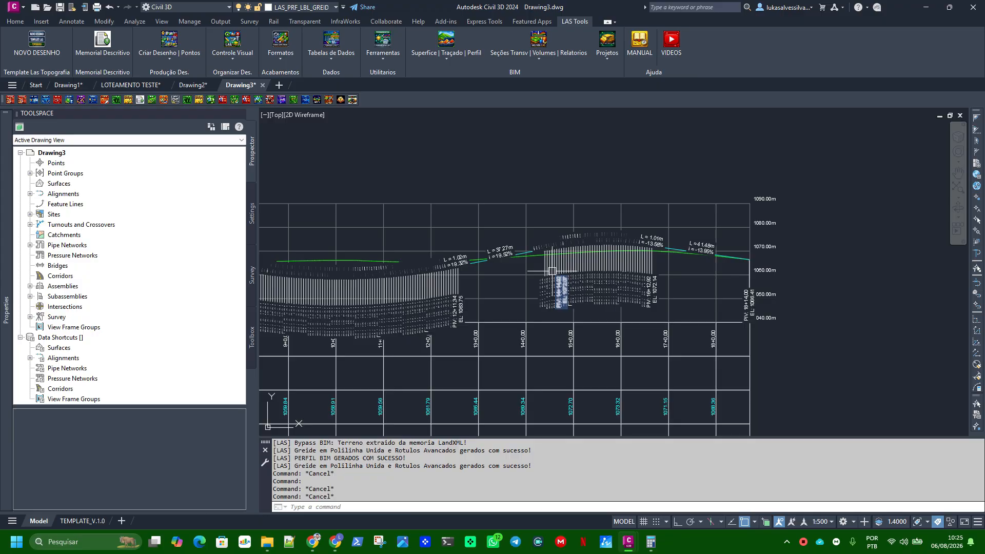
scroll(546, 262, down, 8)
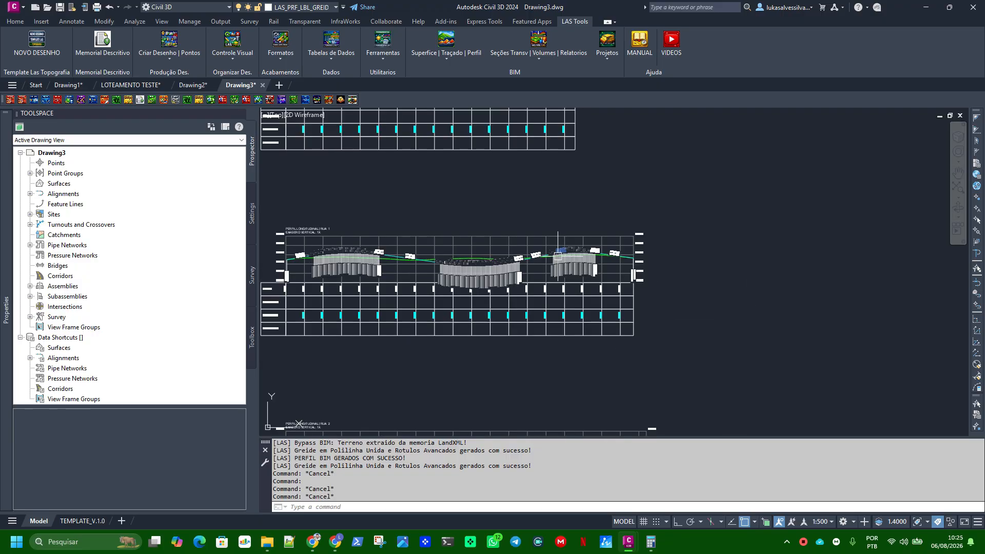
Compare the labelling of the RUA 1 profile with that of the neighbouring road profiles
scroll(618, 235, up, 2)
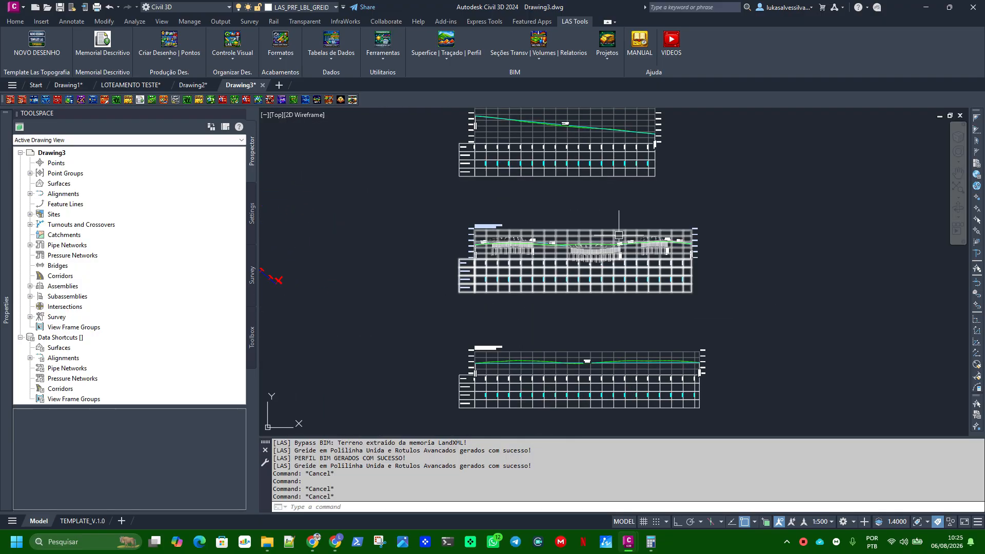
scroll(563, 265, up, 4)
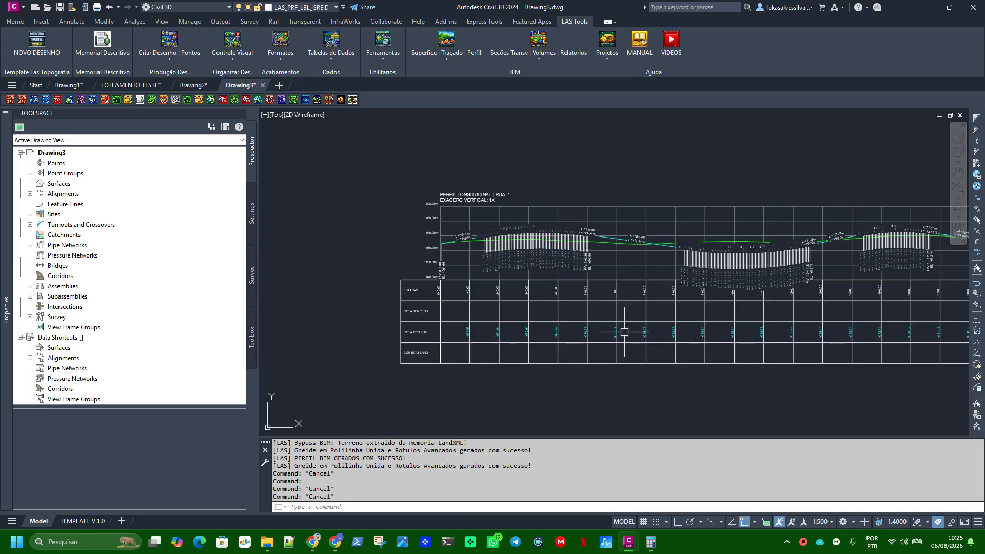
scroll(642, 305, down, 4)
middle_drag(667, 304, 623, 238)
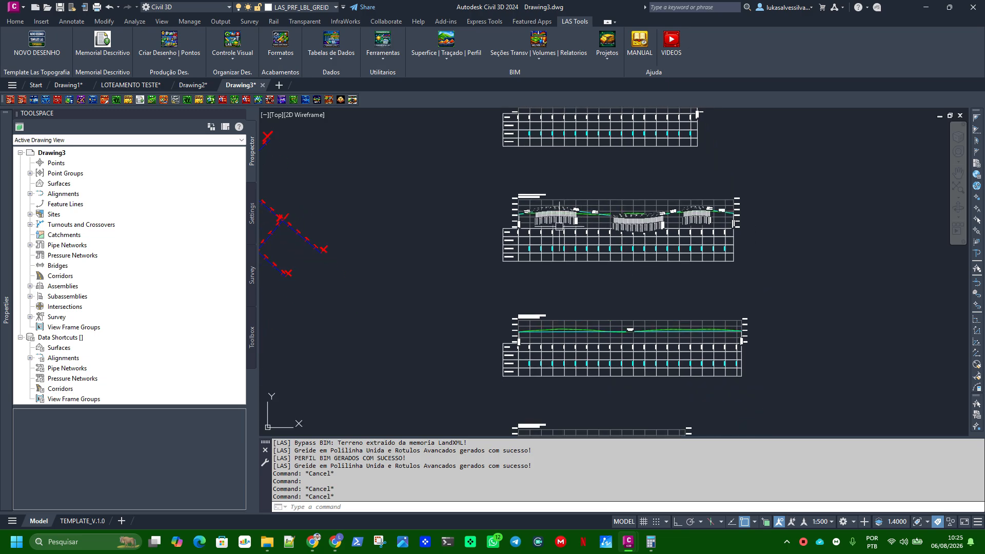
middle_drag(634, 362, 620, 249)
scroll(626, 318, up, 5)
scroll(621, 248, down, 5)
middle_drag(672, 177, 626, 176)
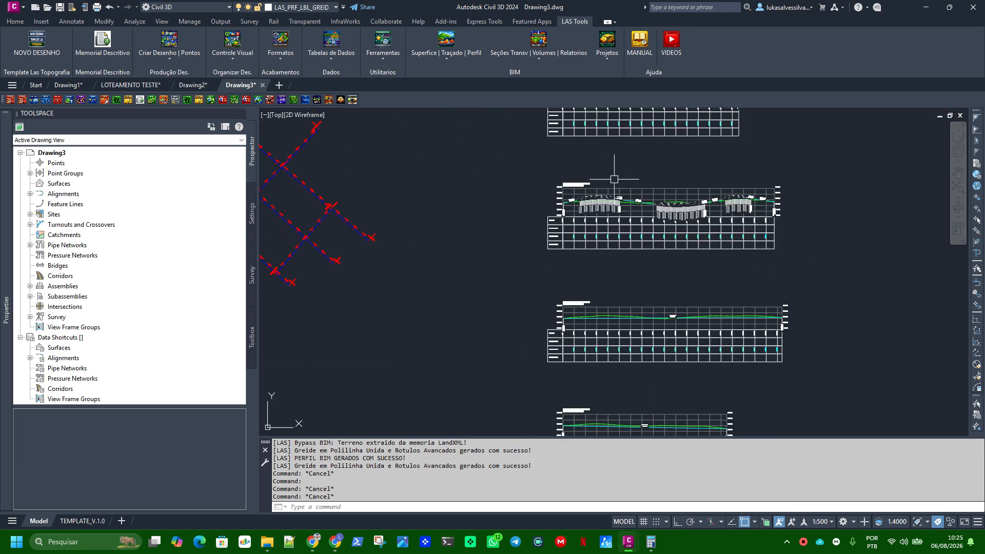
Delete all the grade labels and leader lines on the RUA 1 profile by selecting objects similar to one PIV label and its line
scroll(626, 176, up, 2)
scroll(614, 190, up, 1)
click(614, 197)
scroll(614, 188, up, 4)
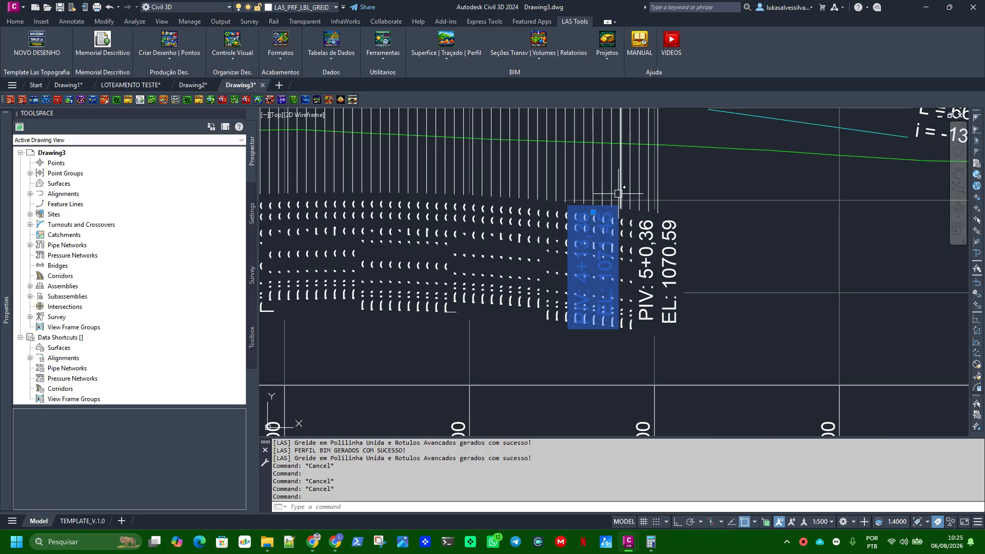
right_click(605, 182)
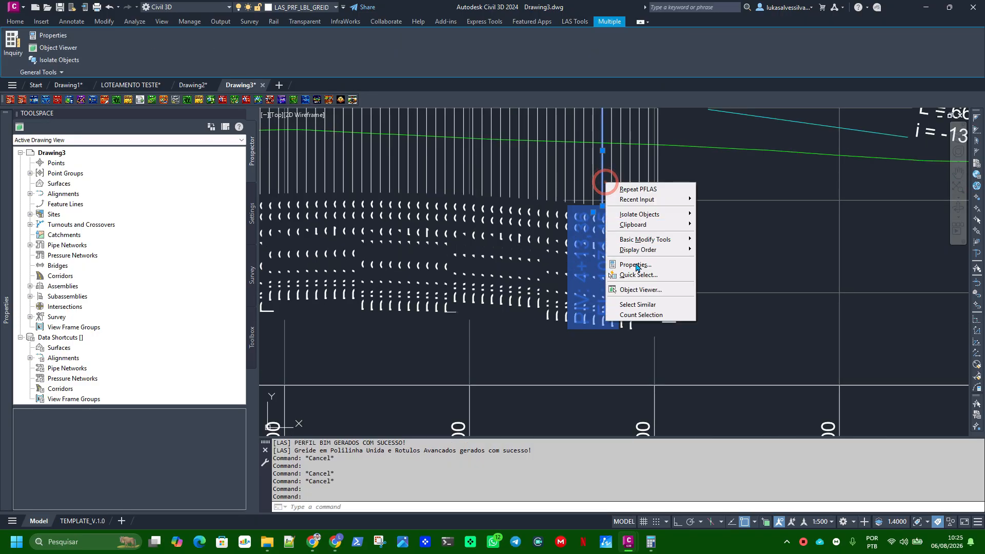
click(642, 304)
scroll(562, 222, down, 10)
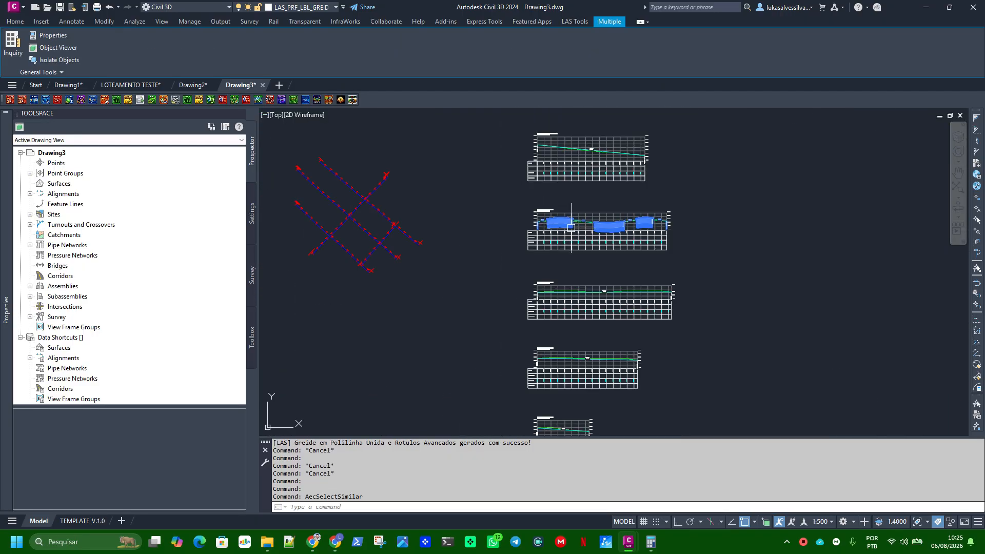
scroll(614, 233, up, 3)
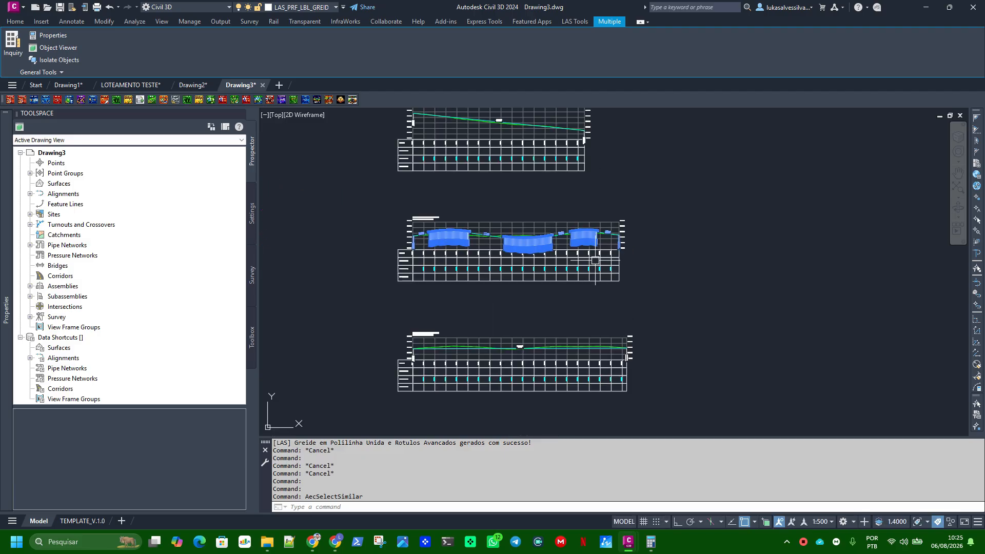
key(Delete)
scroll(513, 218, up, 5)
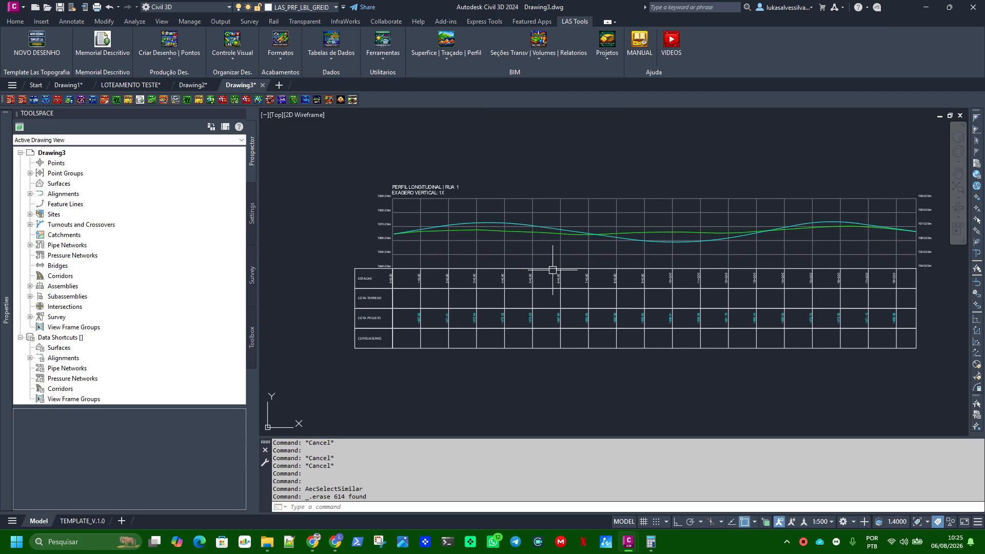
Try updating the current profile for the RUA 1 axis, then undo the update
click(446, 50)
click(453, 96)
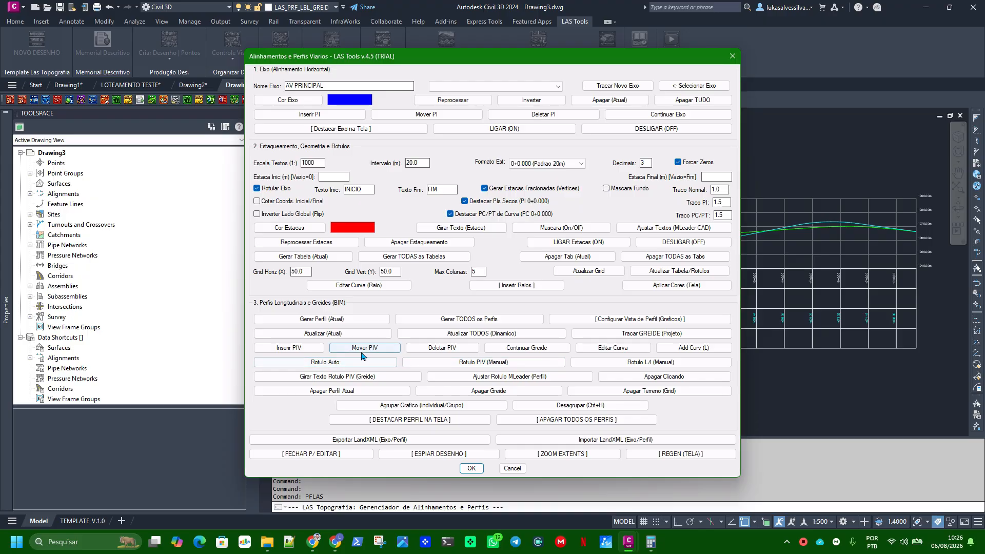
click(458, 87)
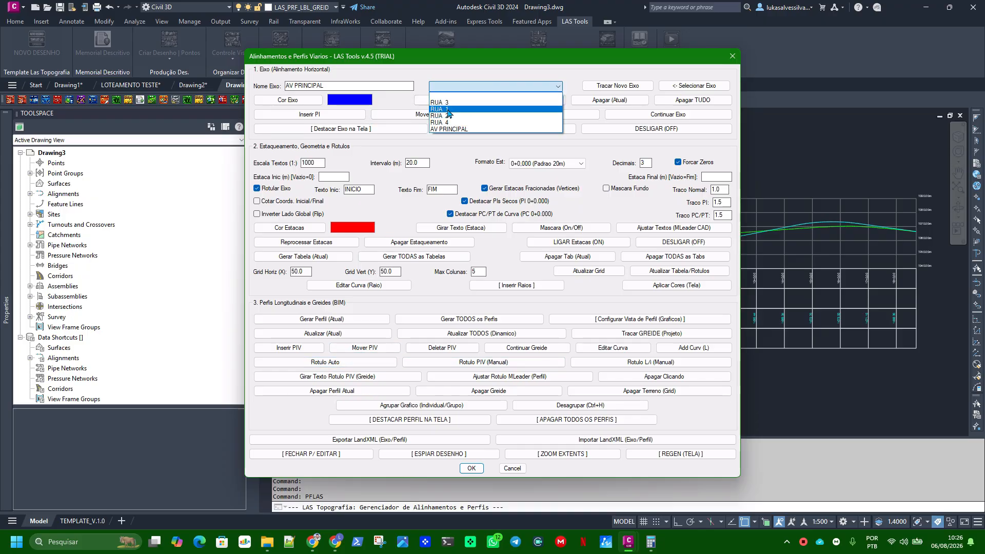
click(464, 101)
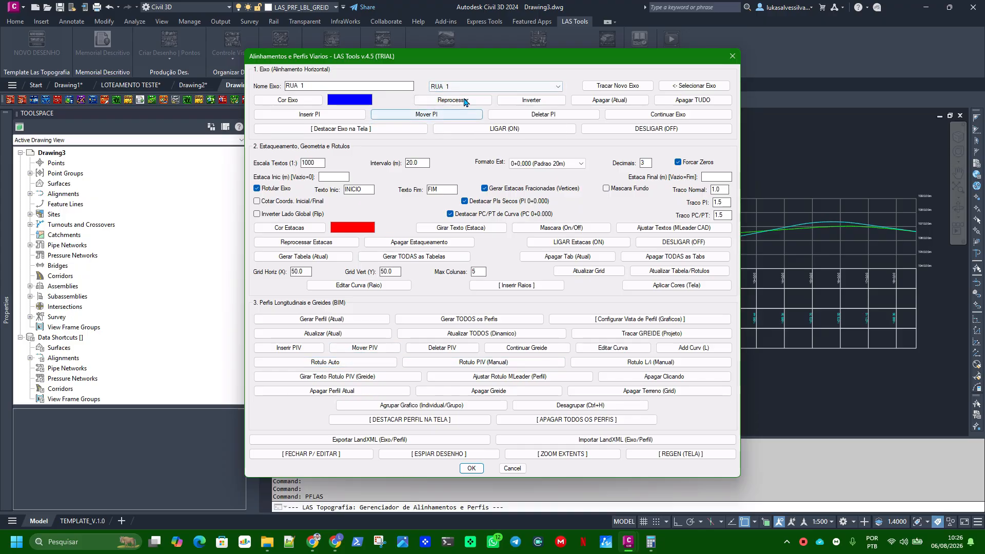
click(310, 337)
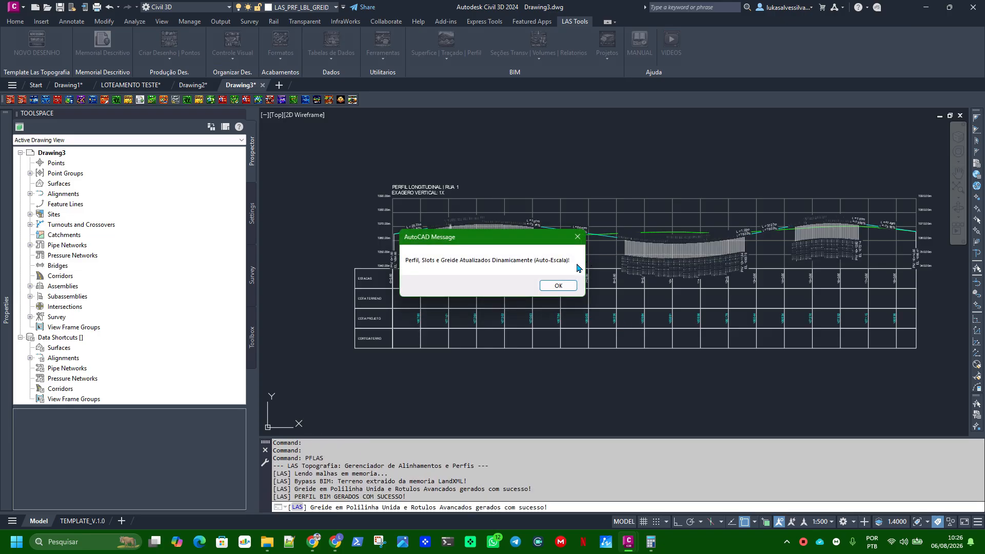
click(557, 288)
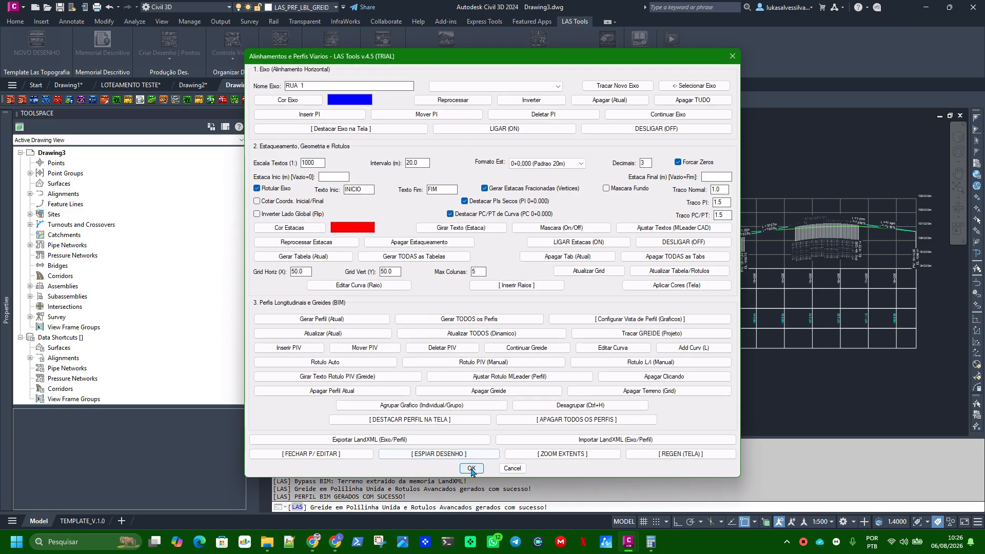
click(467, 466)
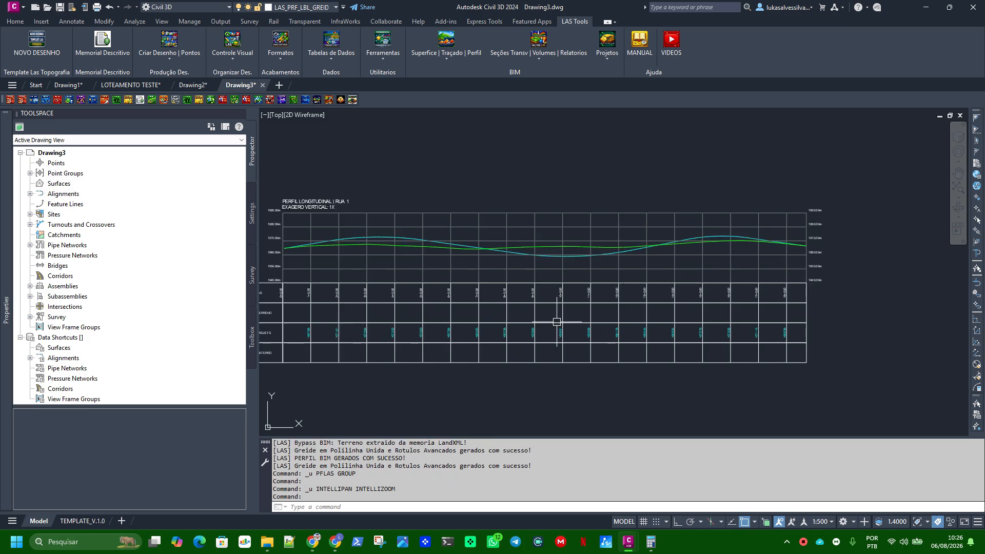
Label the RUA 1 profile's grade line automatically with its slopes and PIVs
click(447, 46)
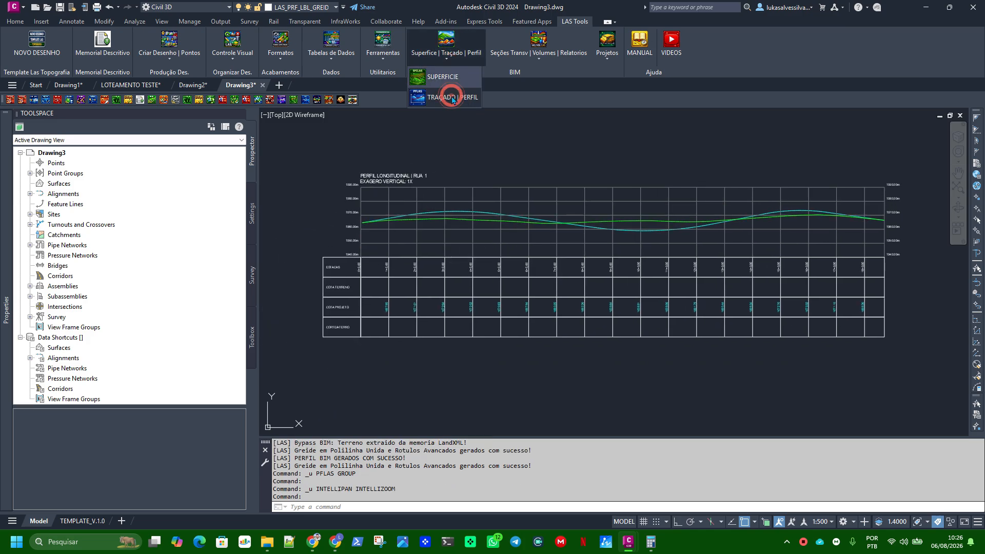
click(451, 97)
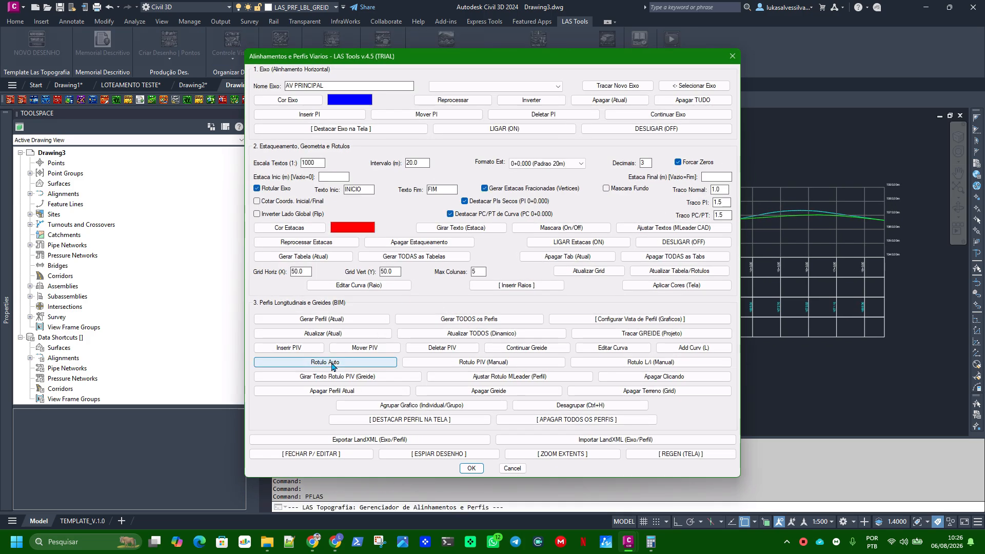
click(456, 86)
click(441, 102)
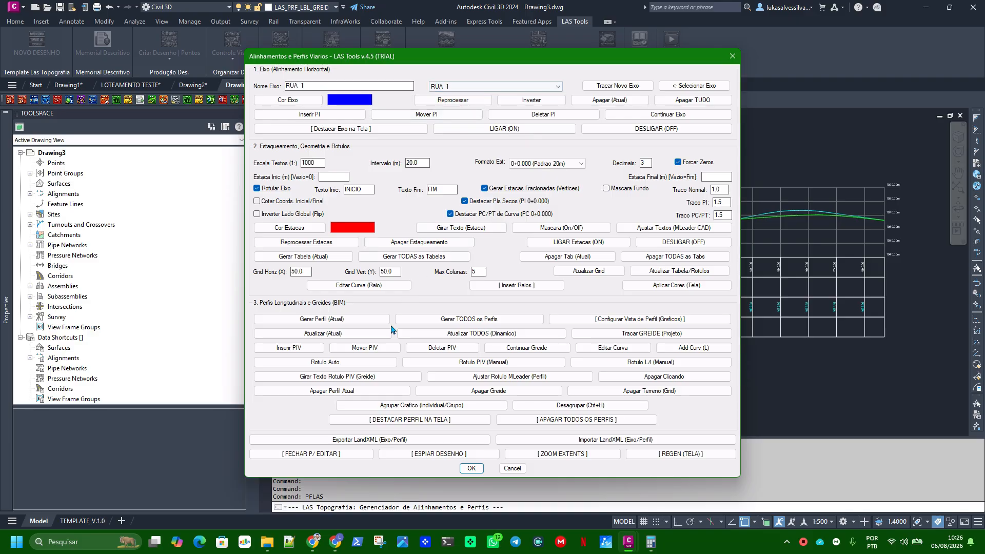
click(326, 362)
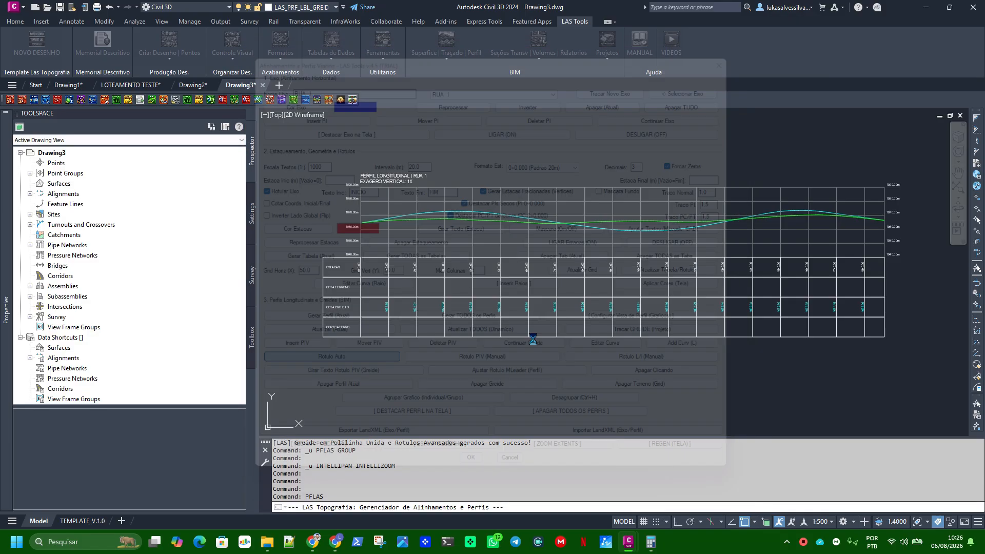
click(536, 286)
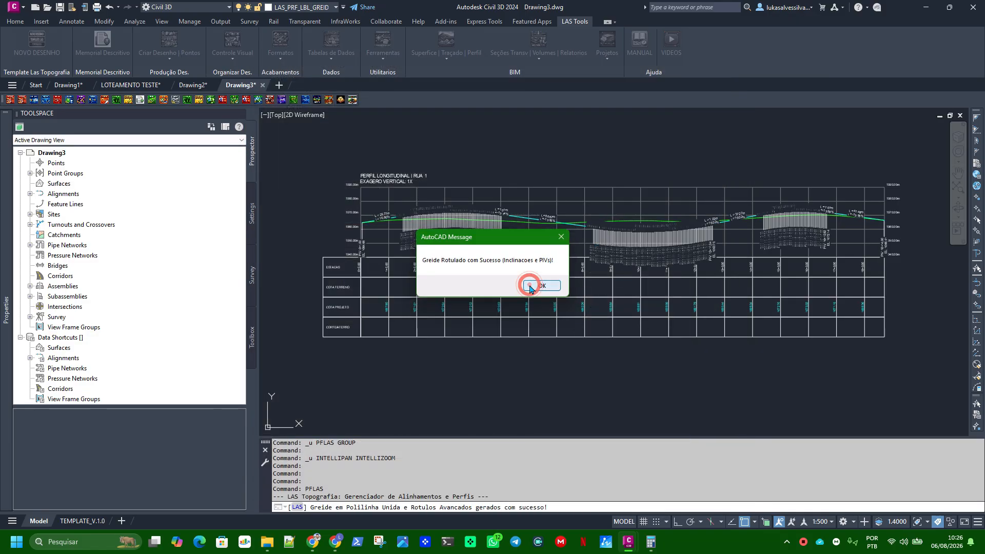
click(482, 468)
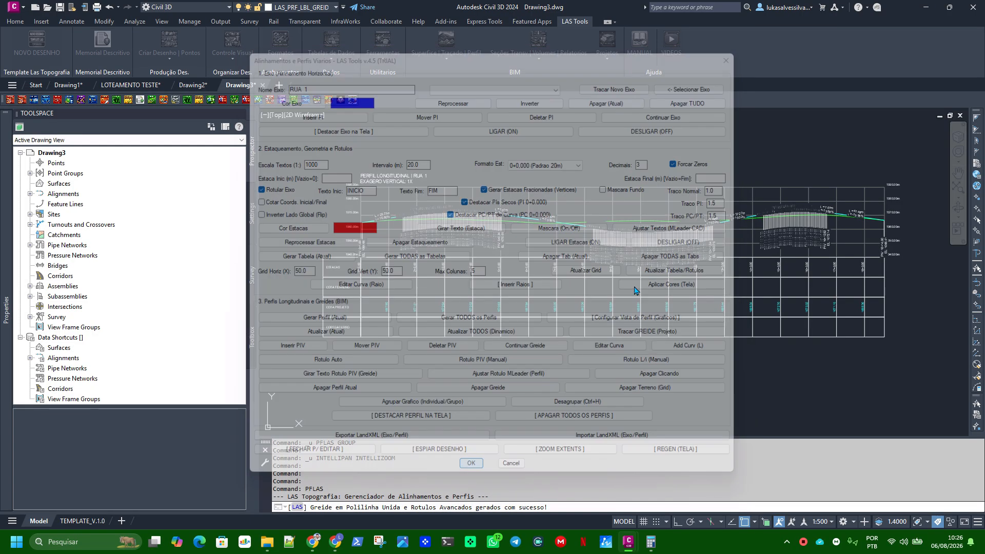
Examine the automatic grade labels on the RUA 1 profile and compare them with the neighbouring profiles and road axes
scroll(388, 213, up, 5)
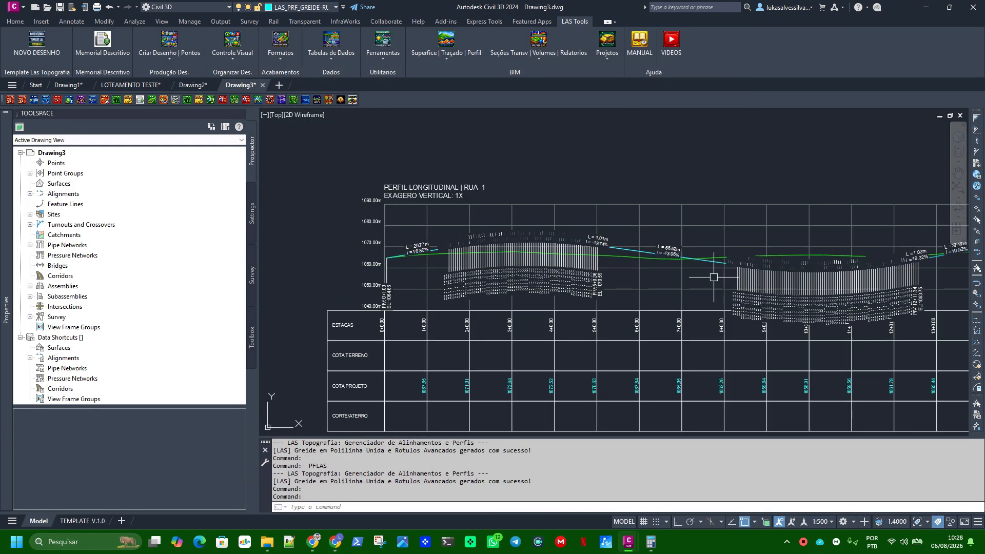
scroll(681, 273, down, 3)
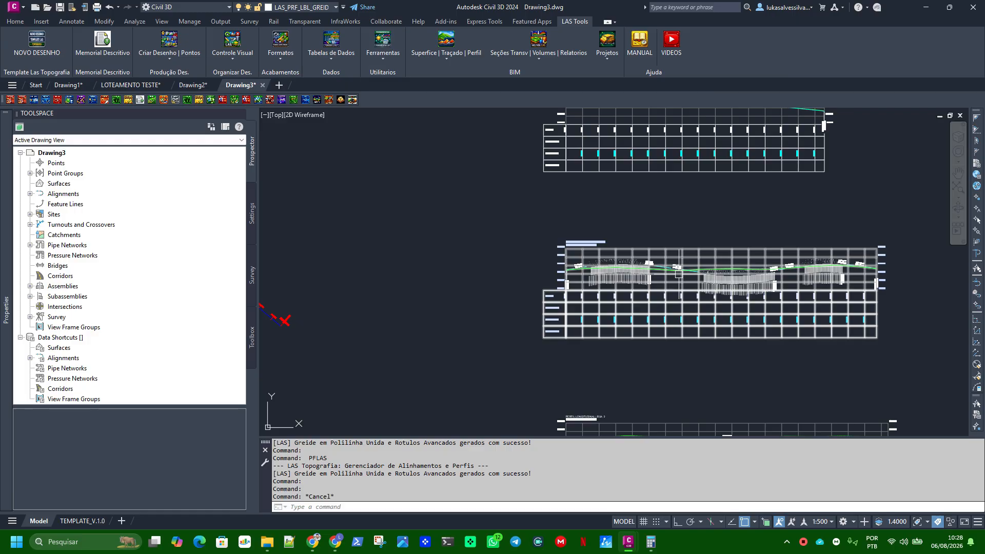
scroll(678, 273, up, 5)
scroll(529, 274, down, 3)
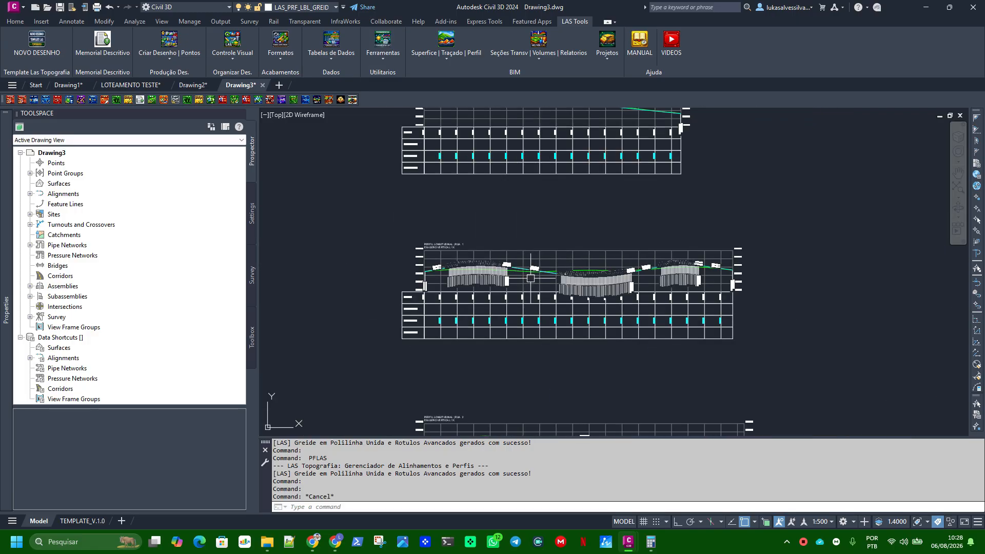
scroll(426, 273, up, 2)
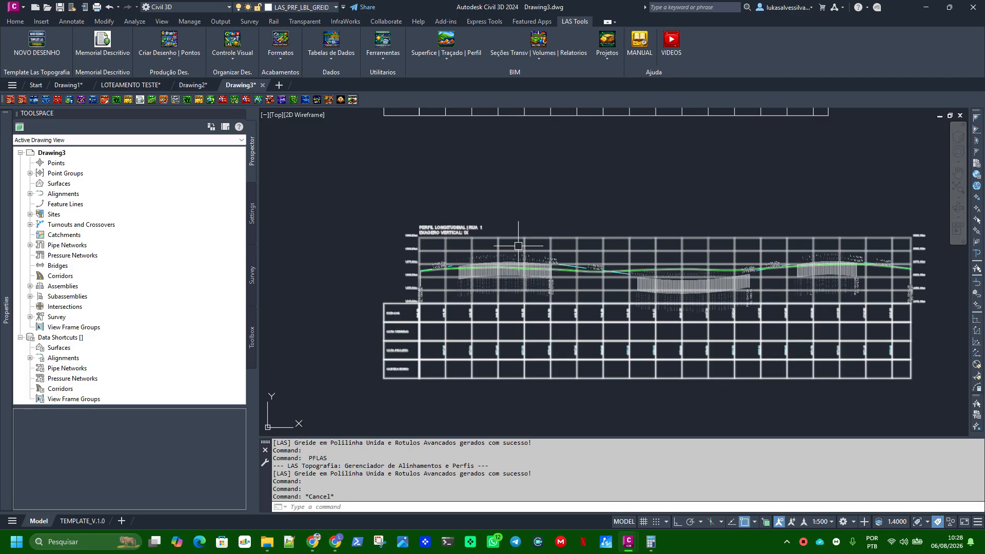
scroll(535, 259, down, 3)
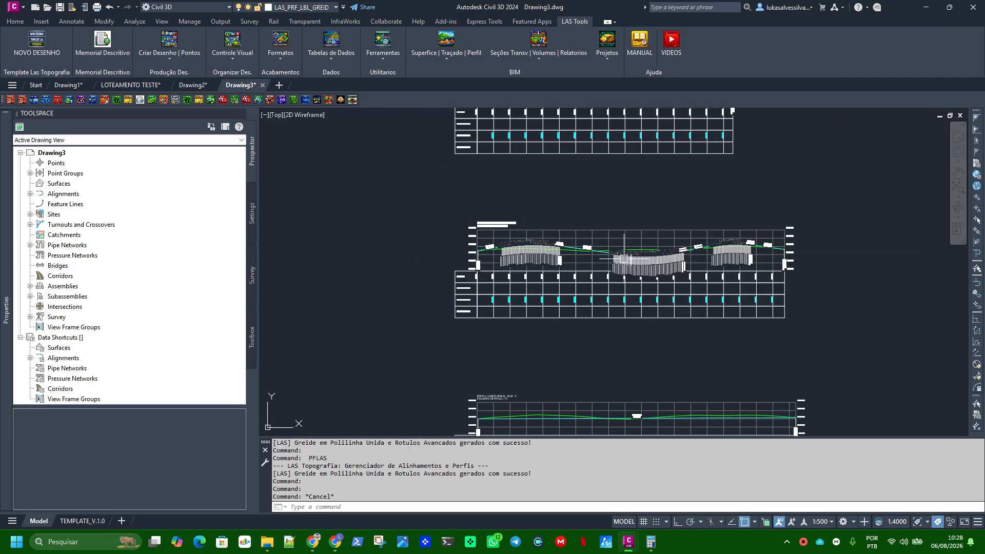
scroll(619, 257, down, 2)
middle_drag(518, 309, 618, 290)
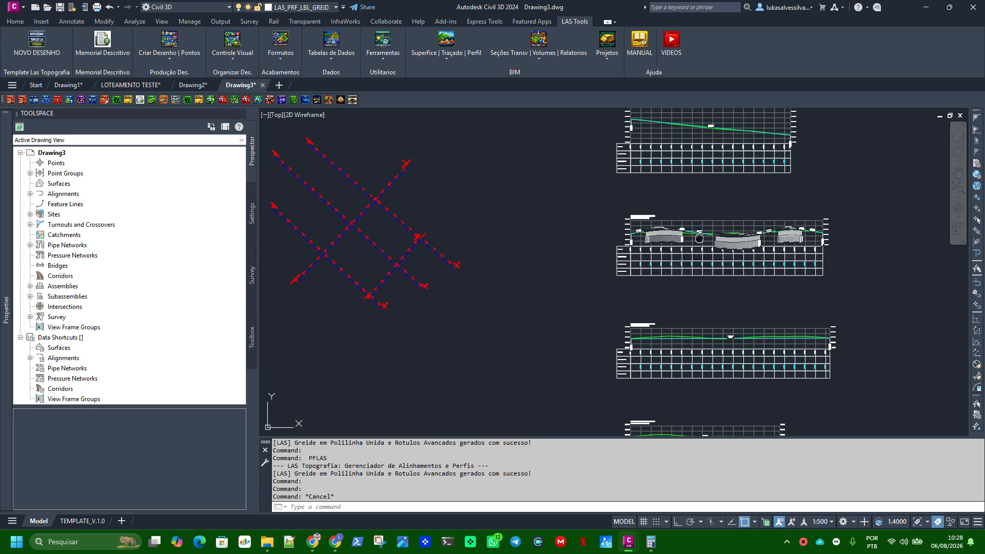
mouse_move(699, 238)
middle_down()
mouse_move(569, 296)
mouse_move(619, 307)
middle_up()
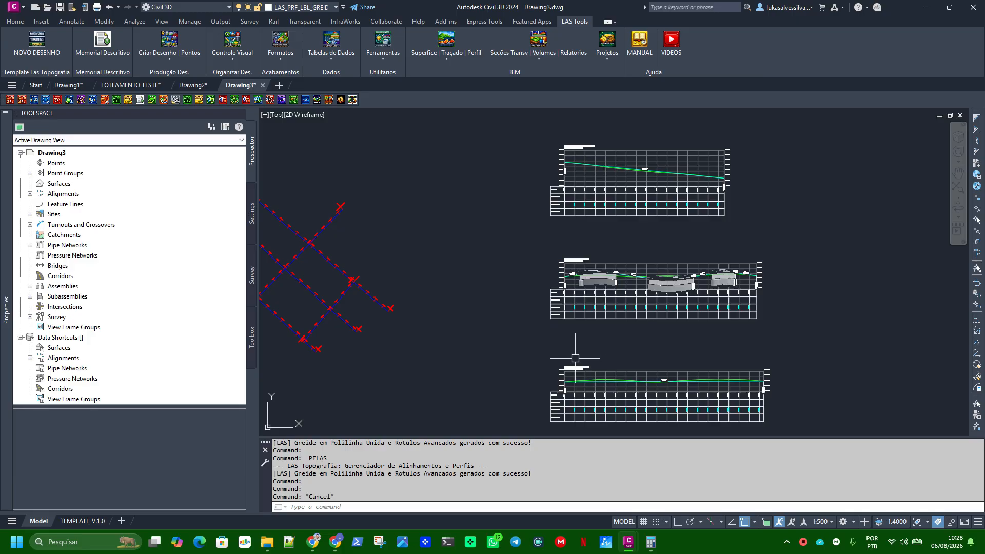
middle_drag(495, 297, 627, 319)
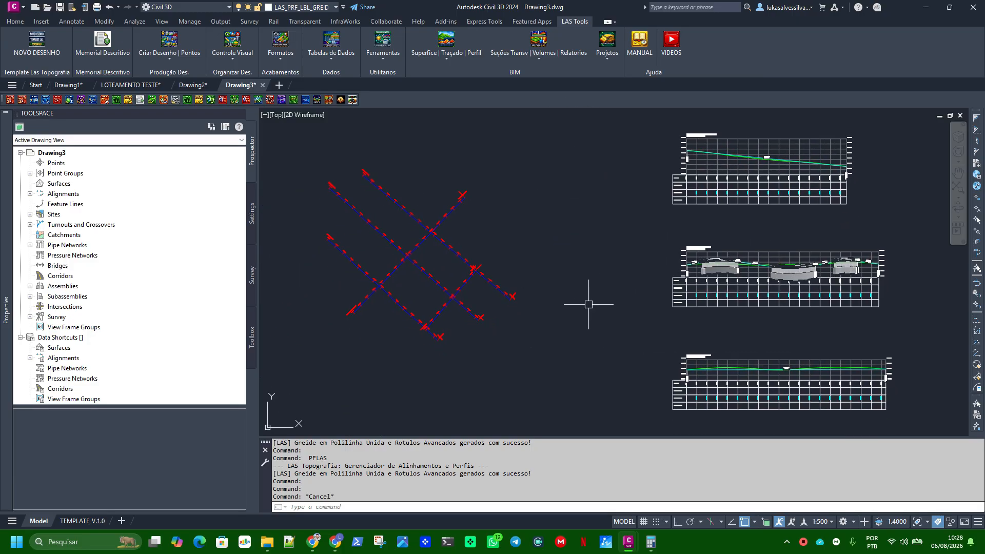
Set the RUA 1 axis colour to cyan and its station colour to white, and apply the colours on screen
scroll(363, 198, up, 5)
scroll(568, 234, down, 4)
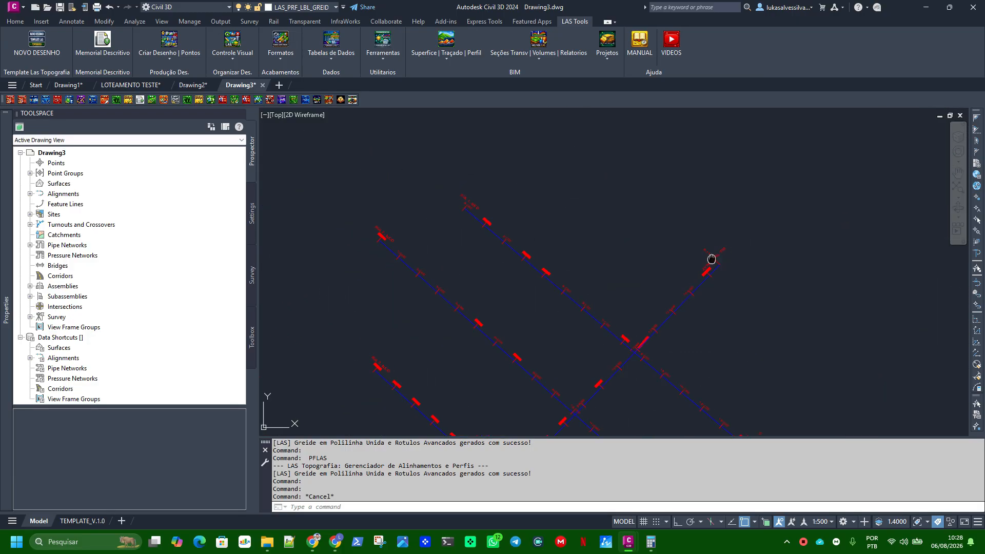
middle_drag(712, 260, 565, 200)
scroll(565, 199, down, 2)
key(Return)
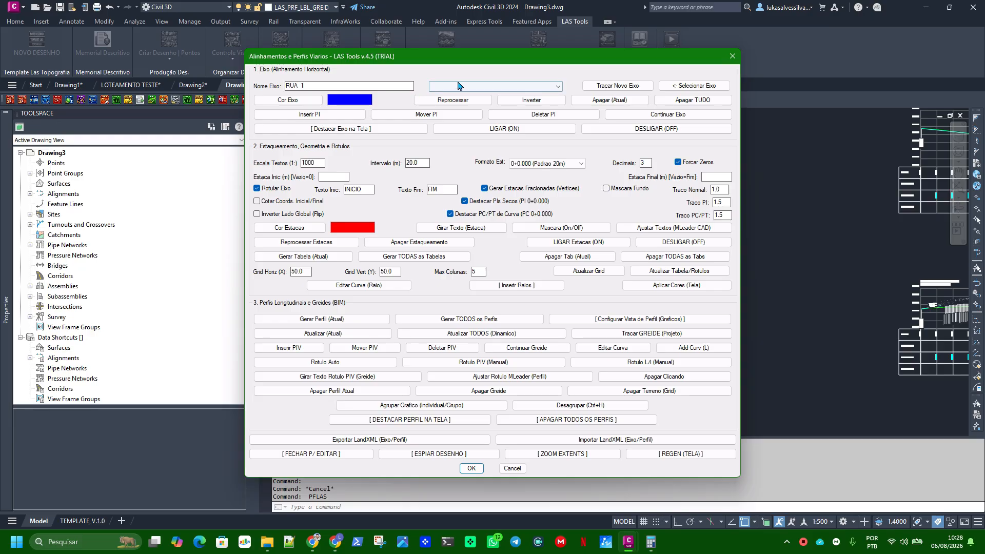
click(294, 101)
click(440, 292)
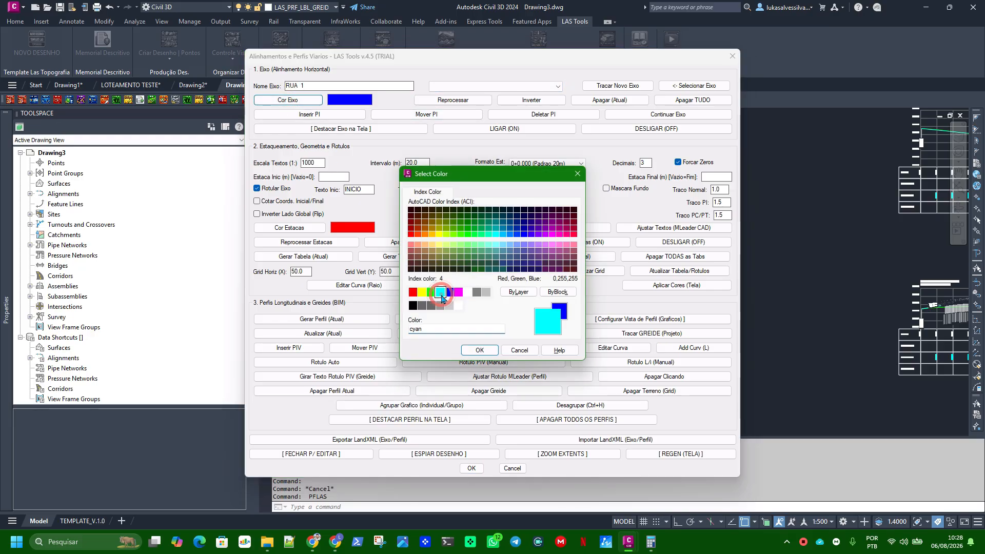
click(478, 350)
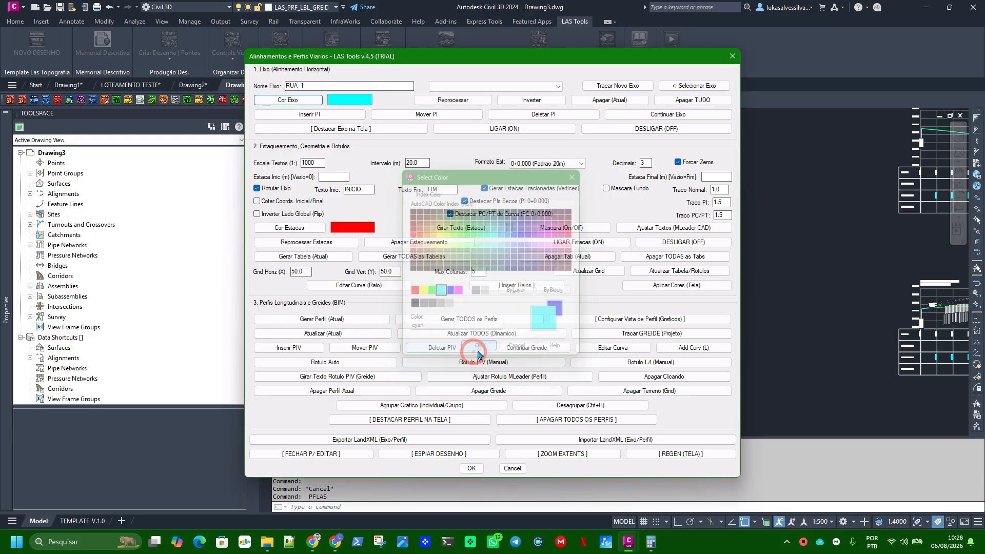
click(317, 228)
click(449, 292)
click(478, 350)
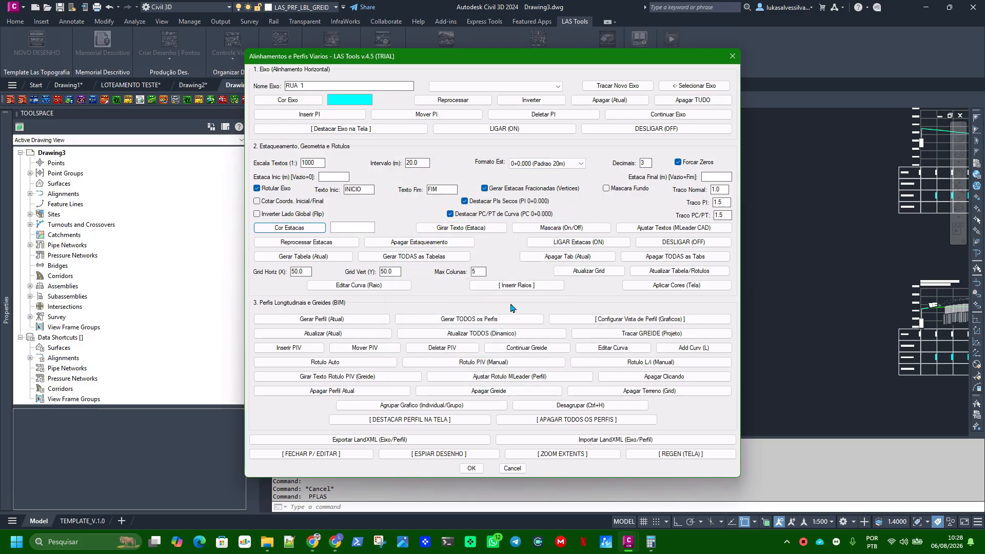
click(694, 285)
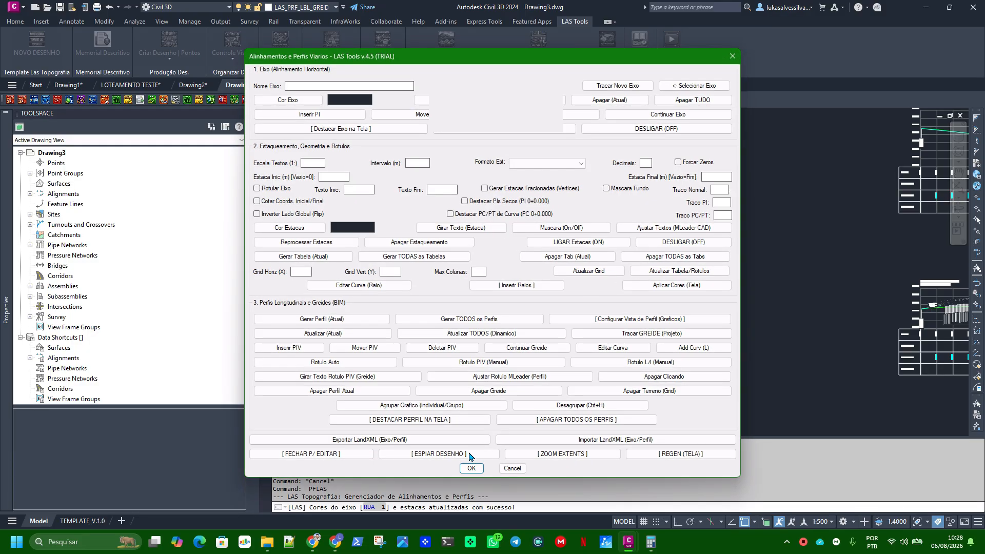
click(470, 465)
scroll(424, 193, up, 5)
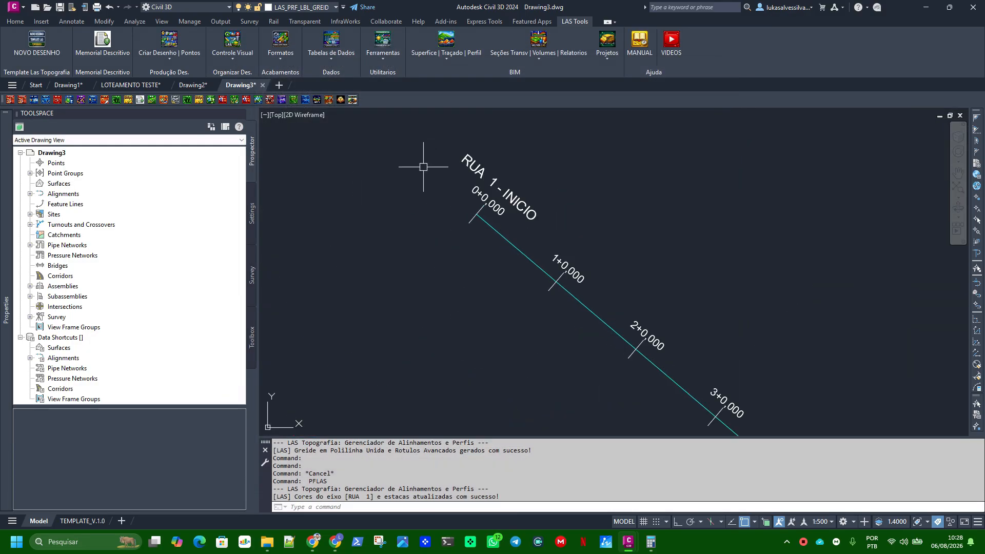
Turn on the background mask for the station texts of the RUA 1 axis
scroll(480, 210, down, 4)
middle_drag(587, 267, 404, 216)
scroll(386, 216, up, 2)
key(space)
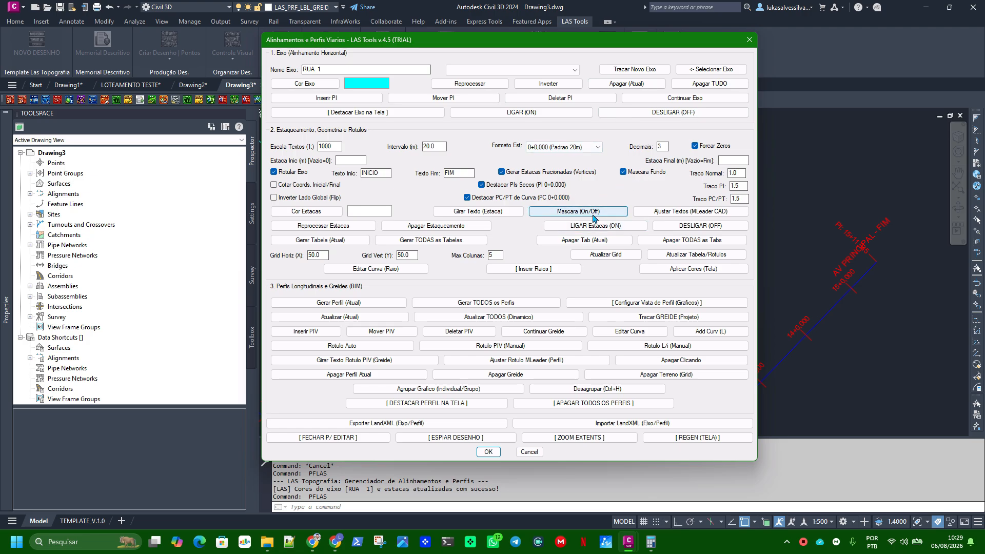
click(593, 216)
click(534, 289)
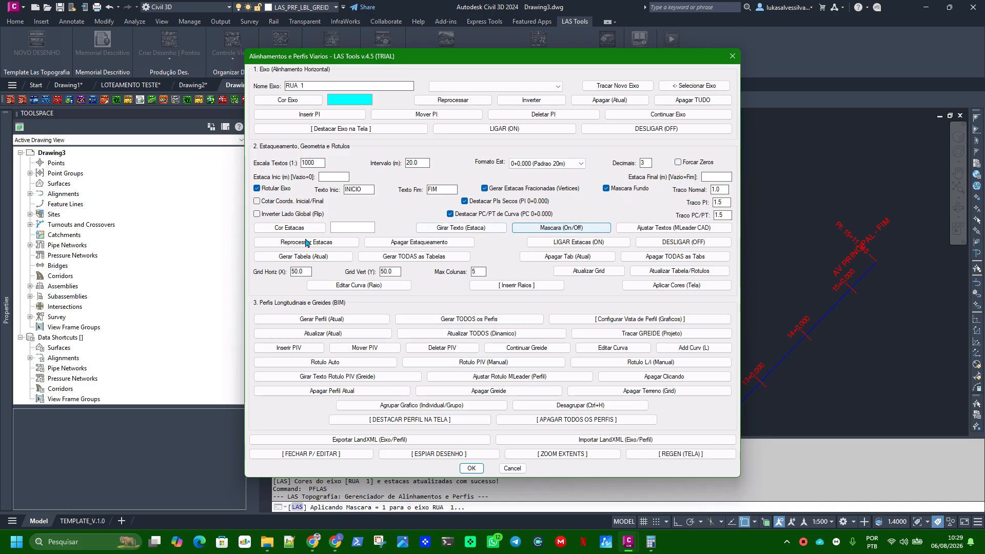
Reprocess the RUA 1 stations with forced zeros turned off and inspect the 3+0 station label
click(306, 242)
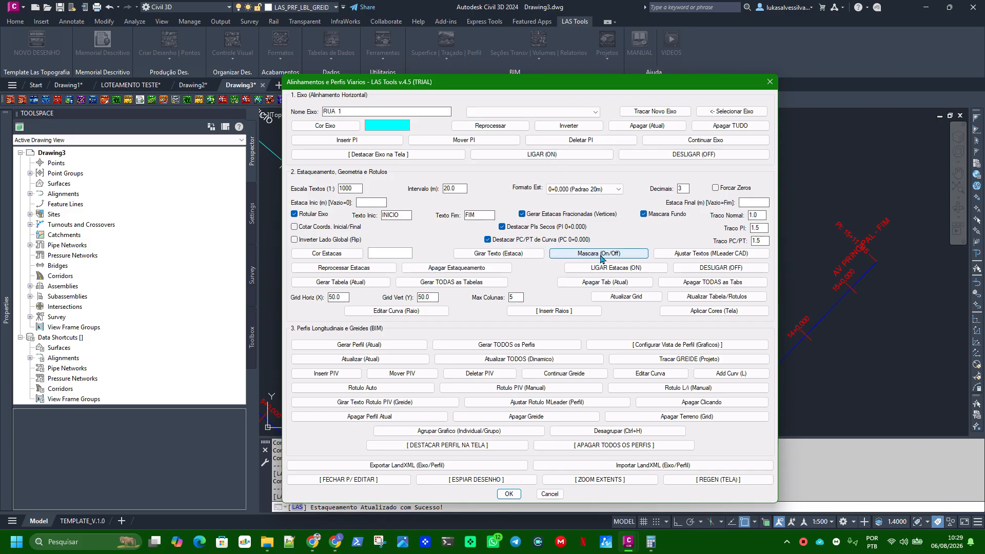
click(601, 255)
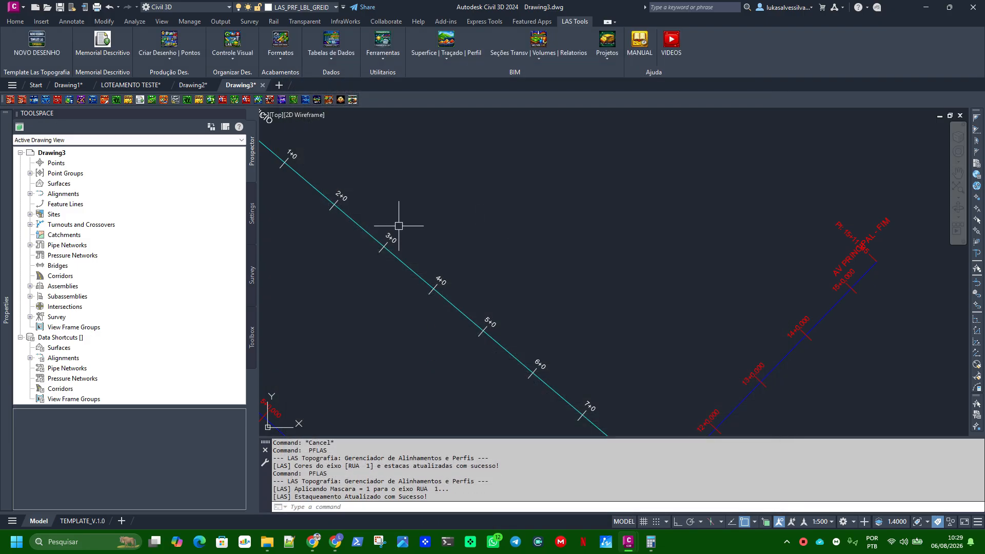
scroll(401, 249, up, 4)
click(374, 219)
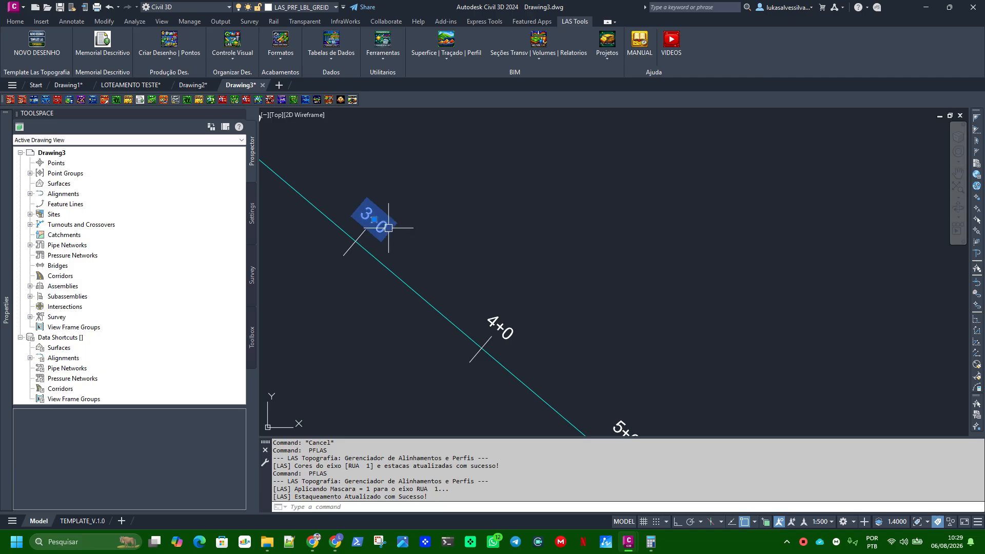
scroll(442, 224, down, 2)
middle_drag(441, 224, 564, 260)
scroll(564, 260, up, 2)
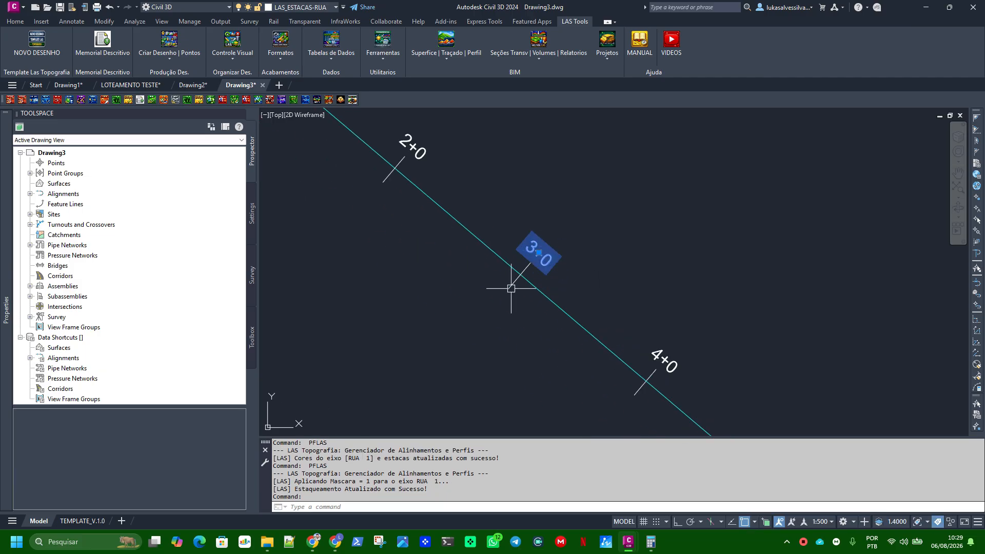
key(Escape)
Set the PI tick length to 10 and reprocess the RUA 1 stations
scroll(545, 216, down, 5)
text(PFLAS)
key(Return)
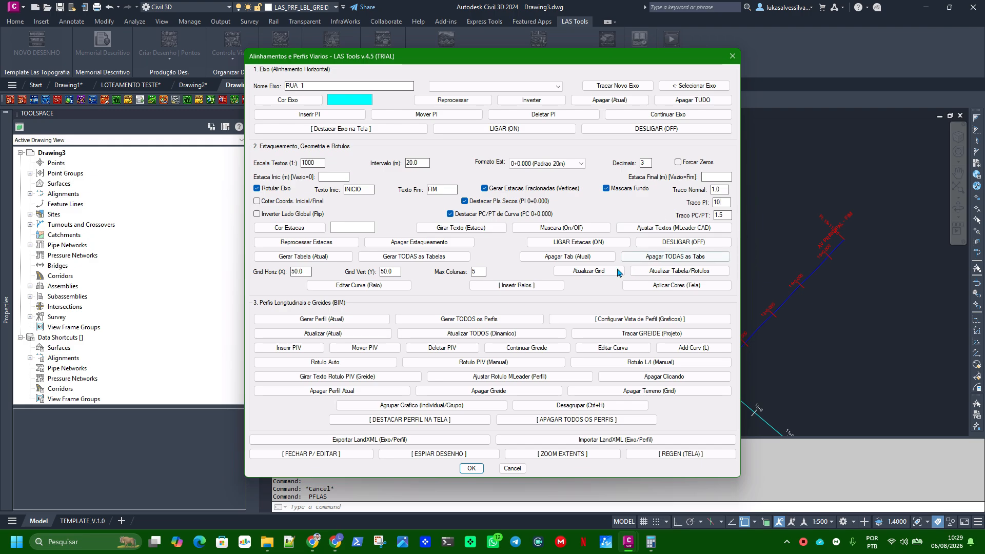
click(326, 243)
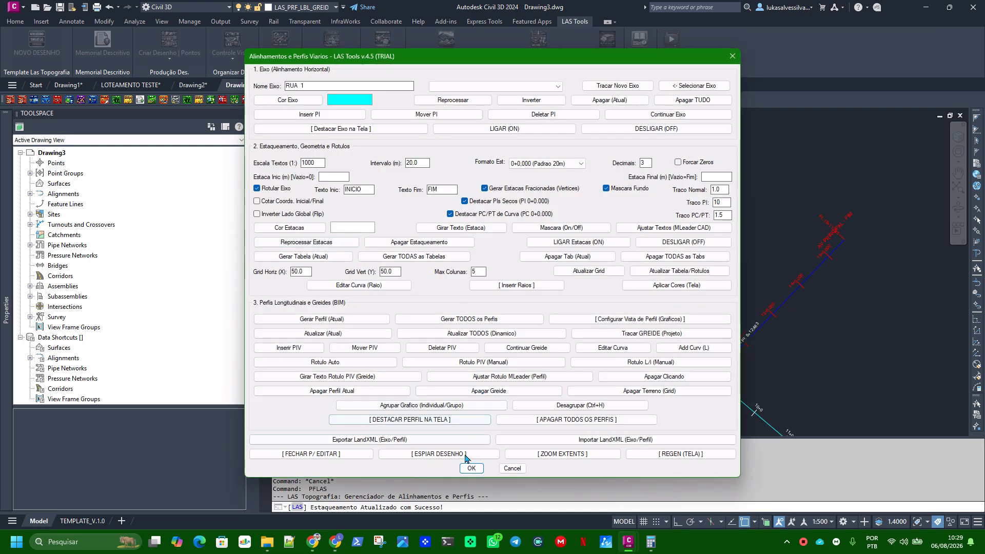
click(469, 471)
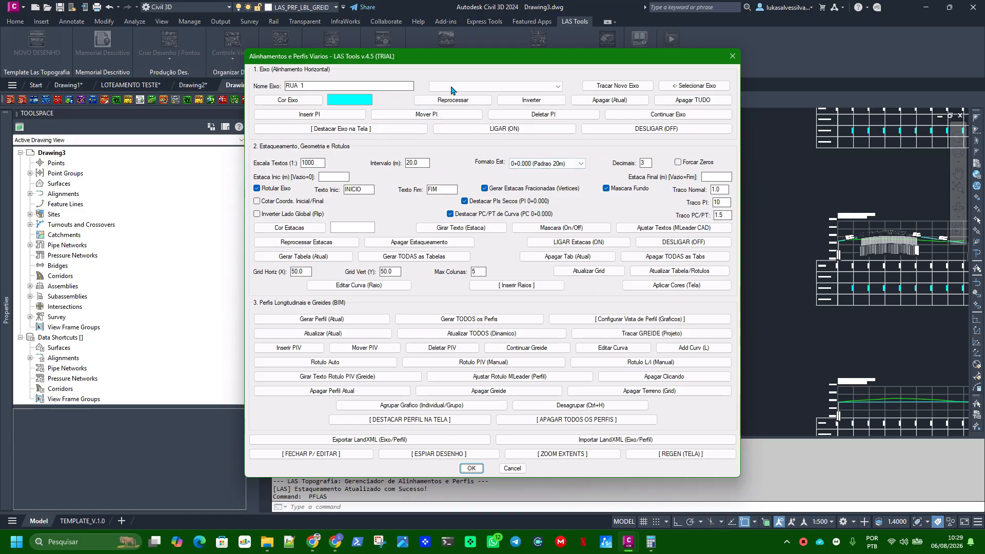
Choose the RUA 3 axis, set its PI tick length to 8 and reprocess its stations
click(451, 87)
click(442, 103)
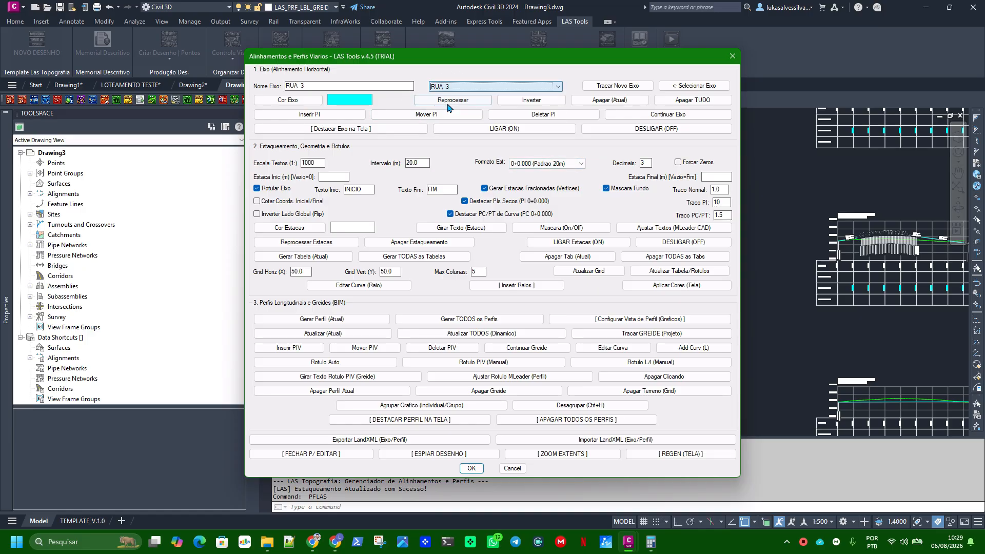
double_click(728, 204)
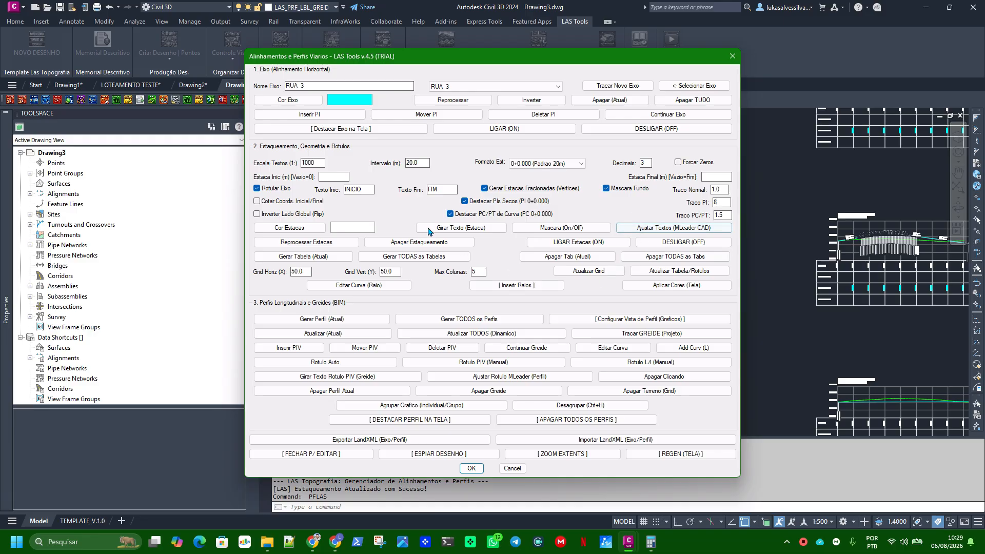
click(306, 242)
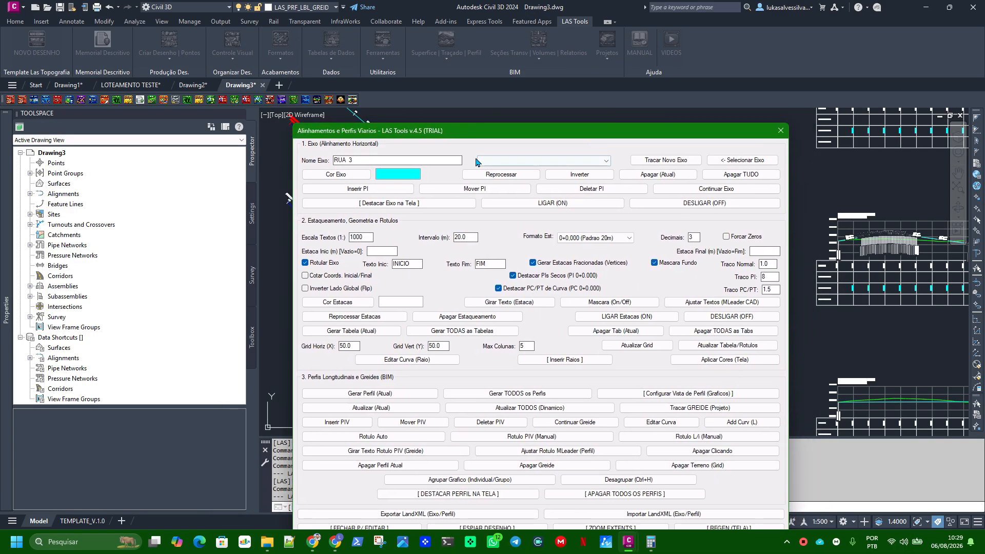
Switch back to the RUA 1 axis, turn off the background mask of its station texts and check the axis in plan
click(510, 163)
click(507, 169)
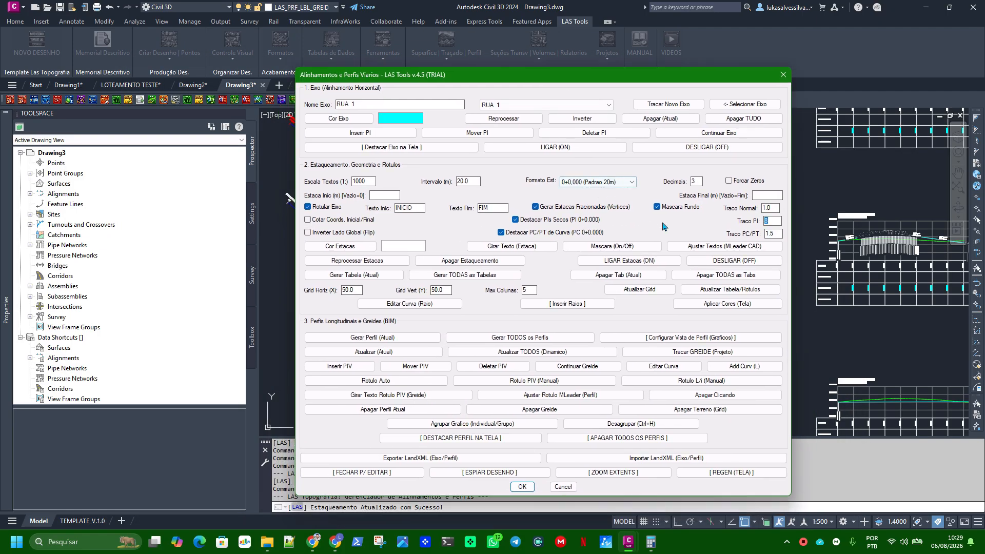
click(668, 214)
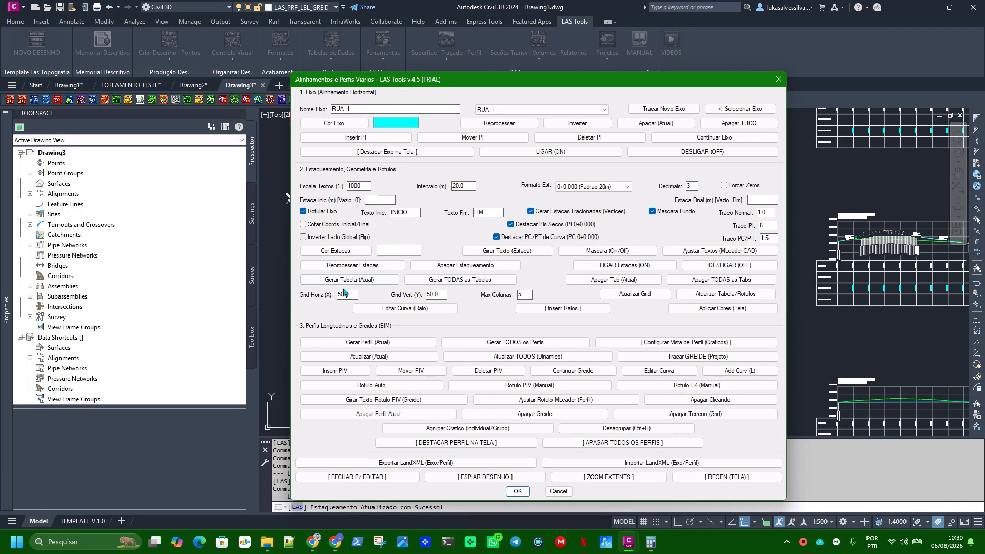
click(571, 77)
drag(571, 76, 577, 97)
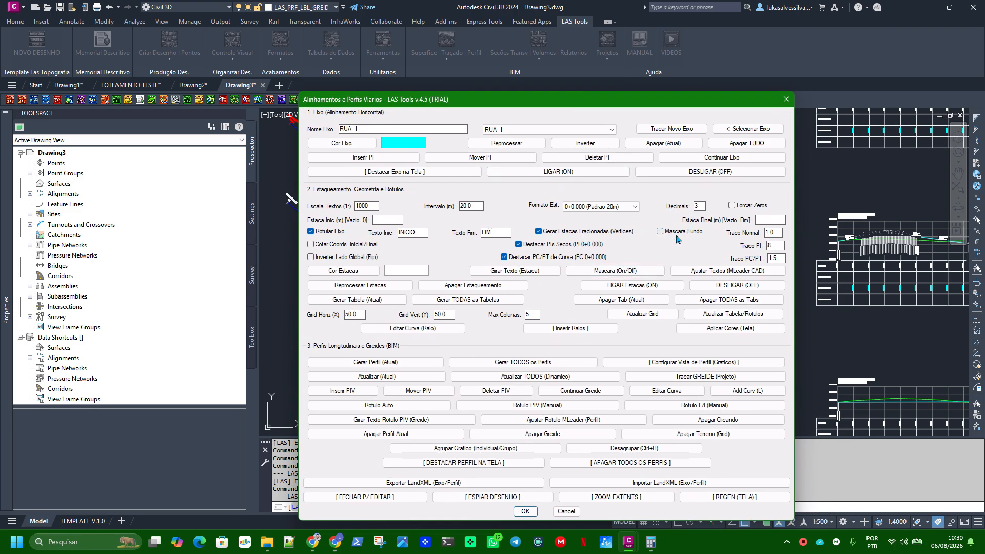
click(648, 273)
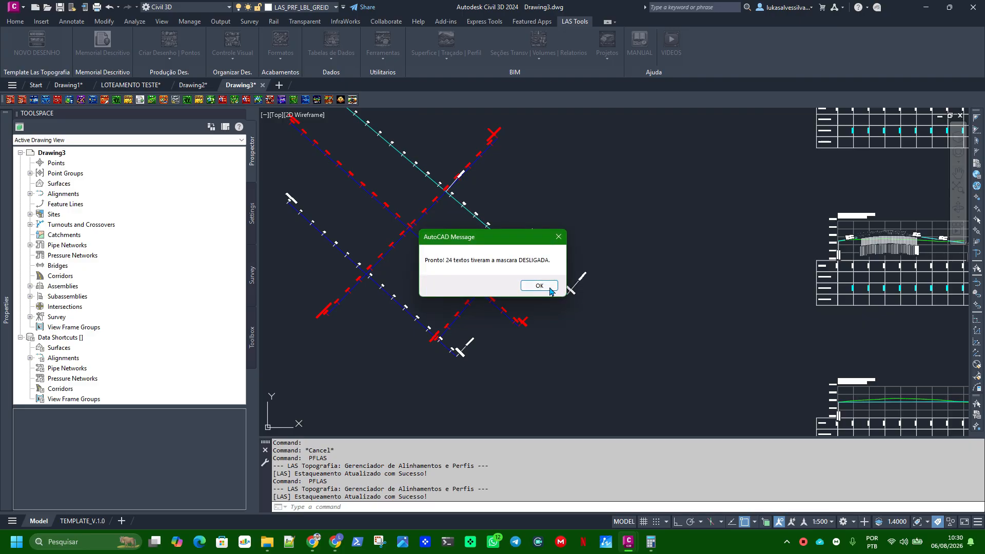
click(530, 282)
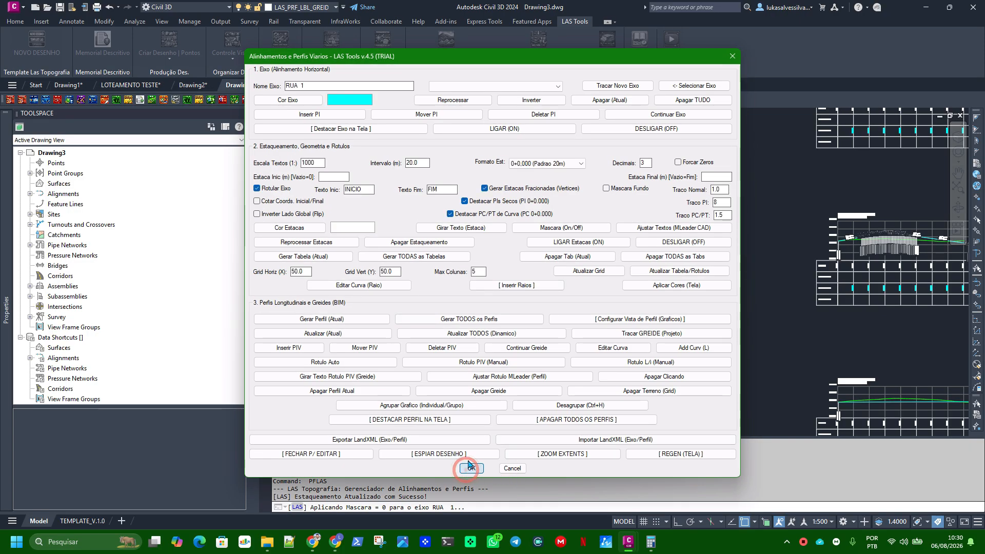
click(470, 467)
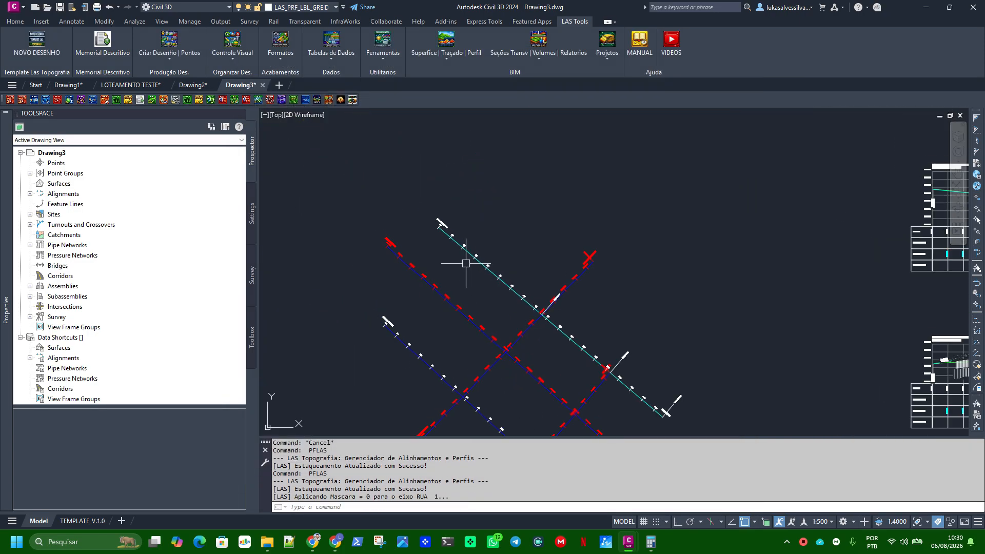
scroll(439, 233, up, 4)
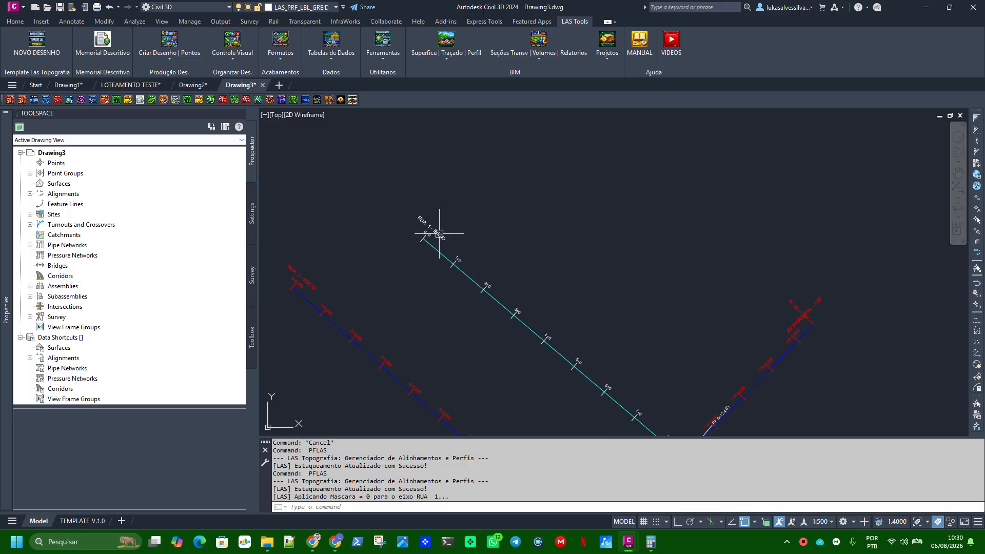
scroll(441, 233, down, 5)
middle_drag(649, 311, 552, 284)
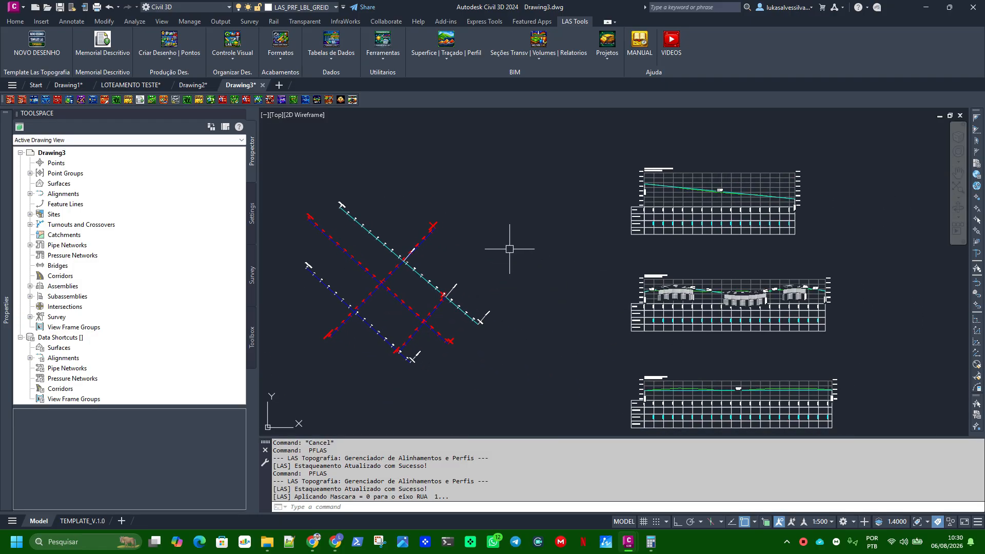
Switch to the LOTEAMENTO TESTE drawing and view the start of the RUA 1 axis in plan
key(Return)
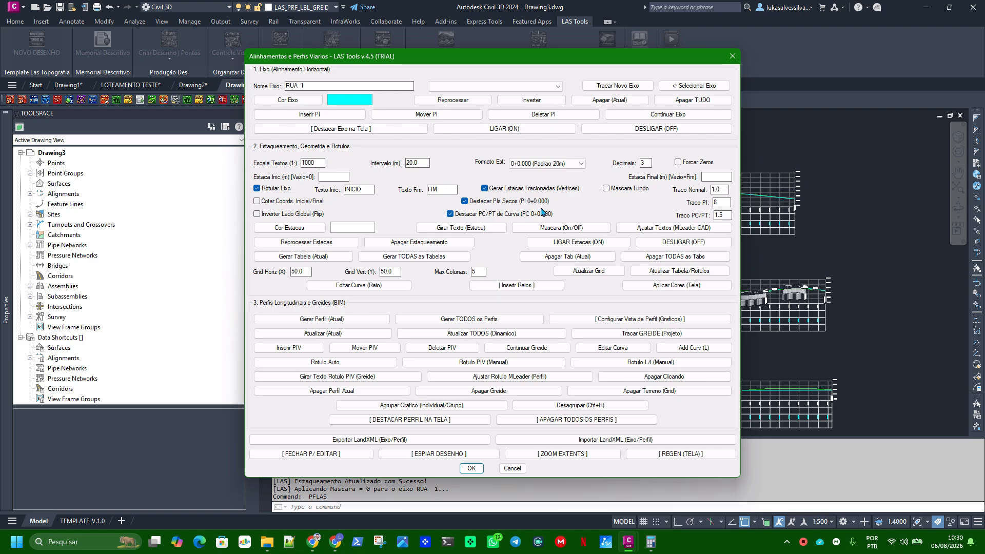
click(471, 468)
click(144, 84)
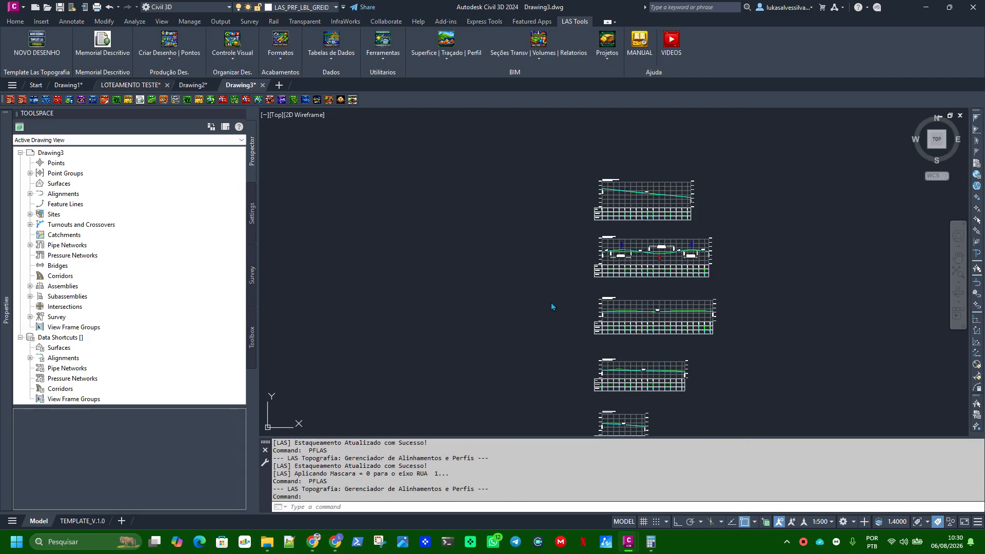
scroll(618, 257, down, 2)
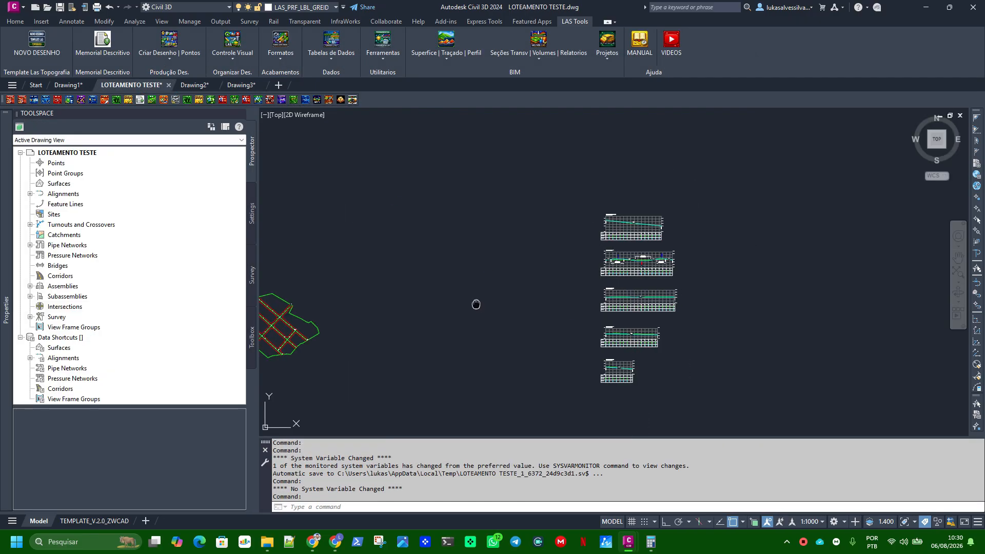
middle_drag(475, 304, 565, 275)
scroll(458, 274, up, 2)
scroll(458, 274, up, 2)
middle_drag(459, 279, 510, 260)
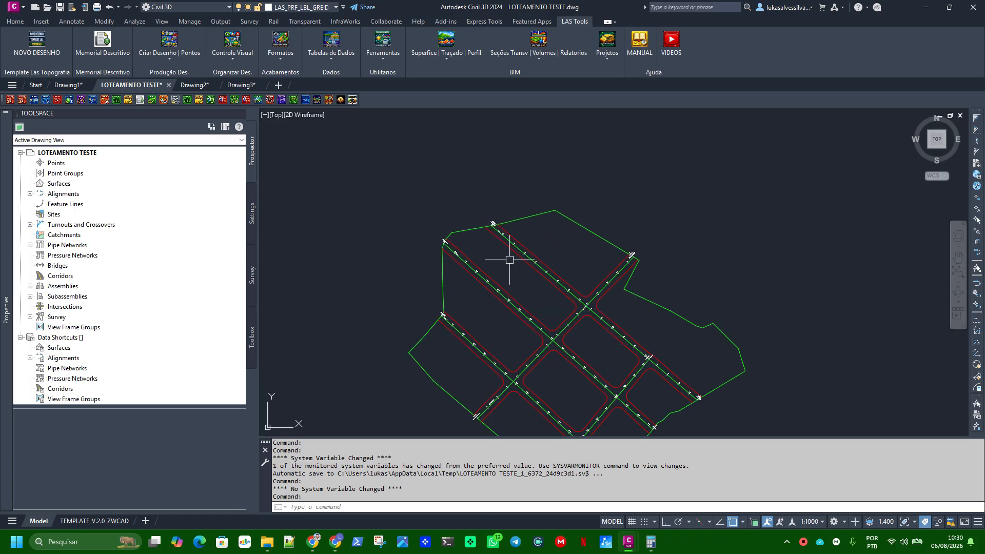
scroll(510, 258, up, 2)
scroll(487, 208, up, 4)
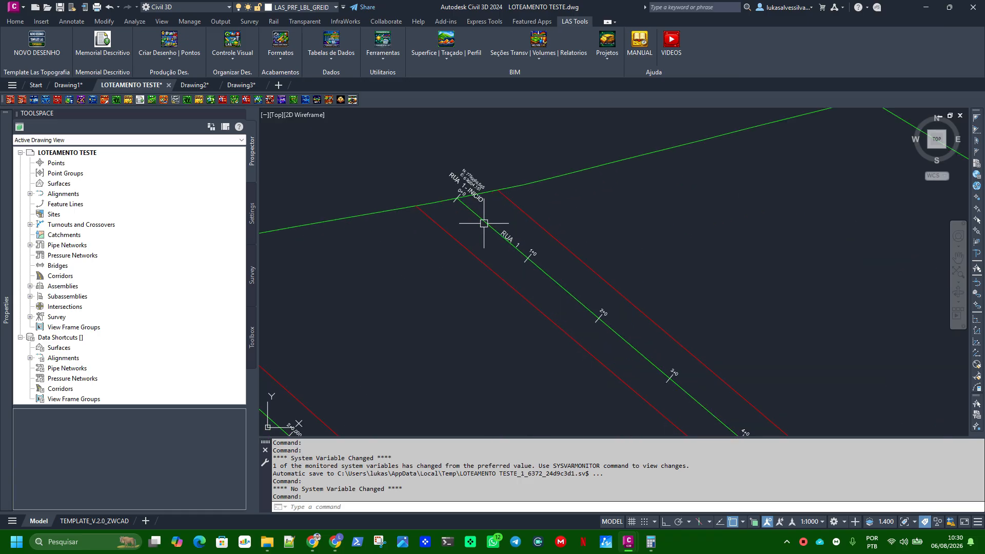
click(446, 47)
click(442, 97)
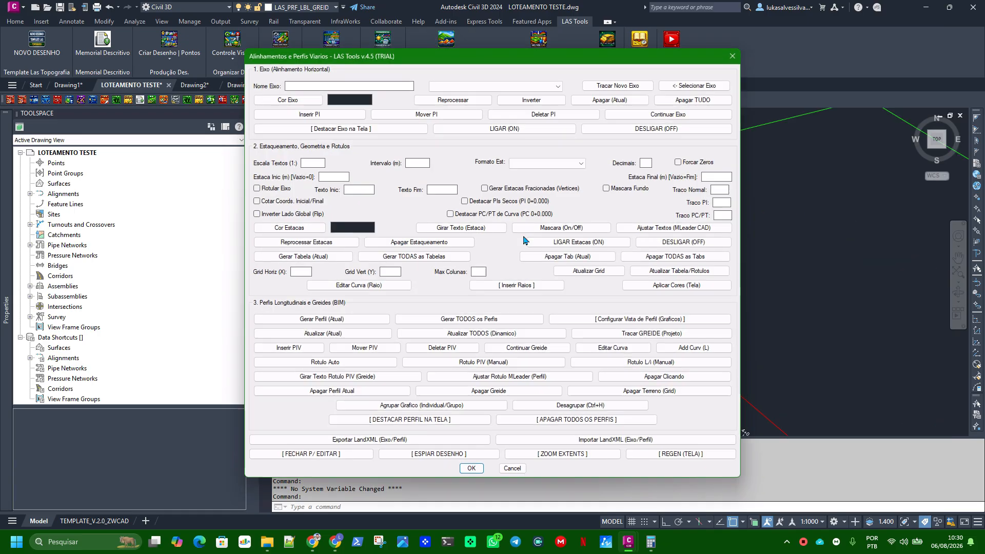
click(511, 469)
Copy the complete RUA 4 longitudinal profile, including its data table, to the empty space beside the original
scroll(518, 386, down, 5)
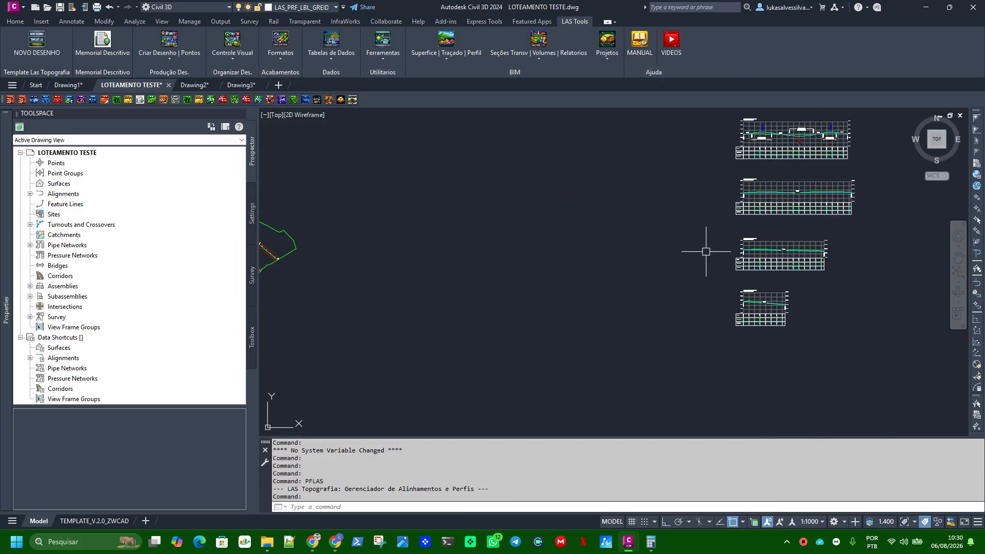
middle_drag(706, 252, 586, 264)
scroll(619, 276, up, 2)
scroll(619, 276, down, 2)
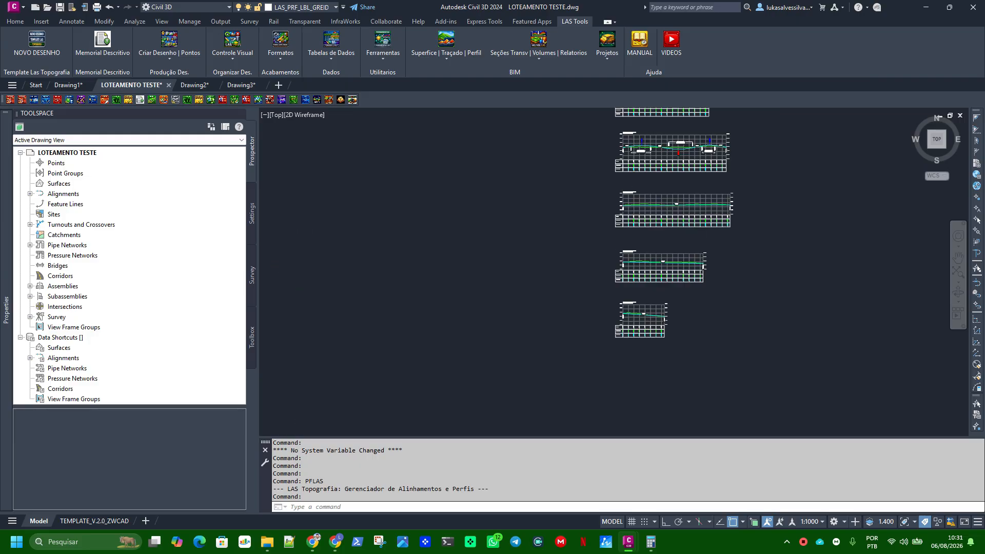
scroll(598, 275, up, 4)
scroll(699, 231, down, 4)
click(694, 232)
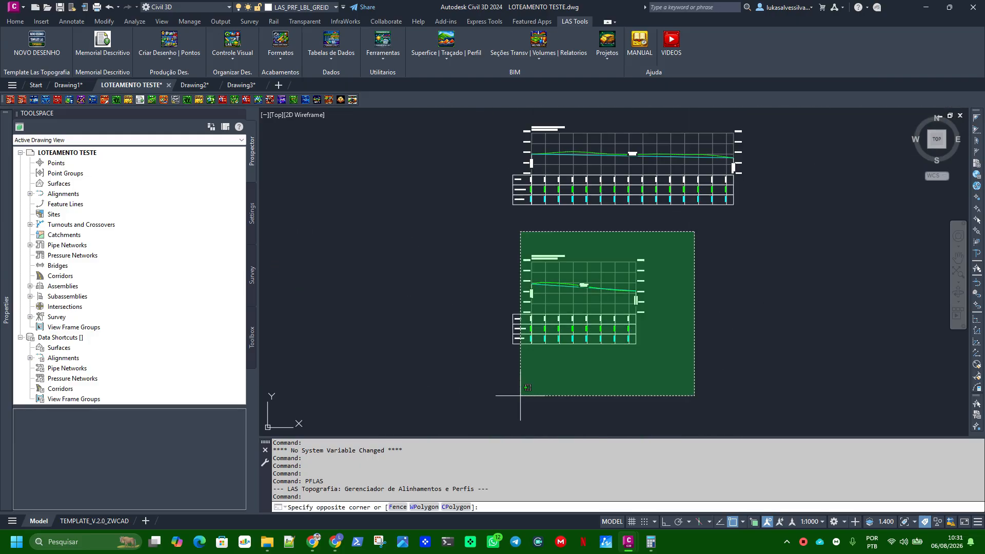
click(447, 426)
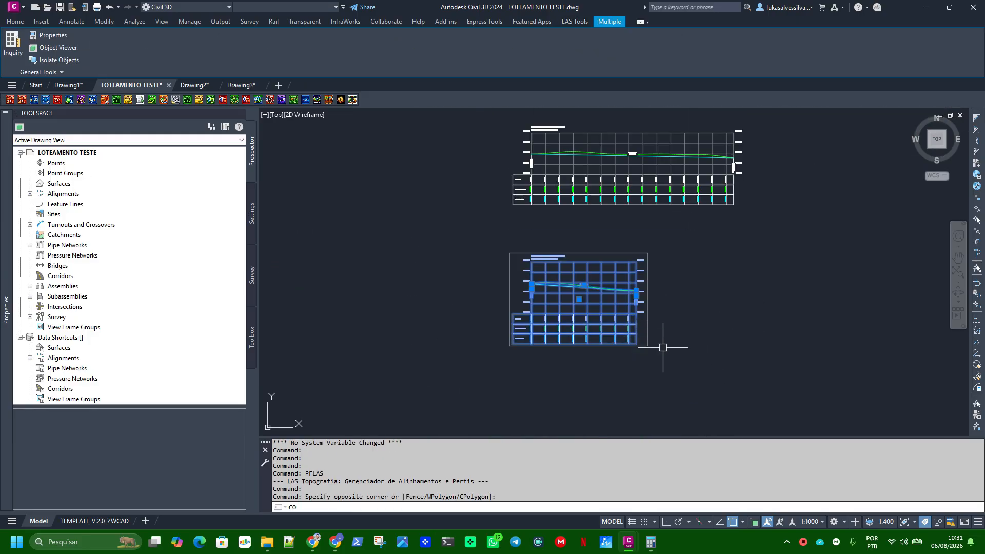
key(Return)
click(661, 328)
middle_drag(760, 343, 630, 364)
click(692, 347)
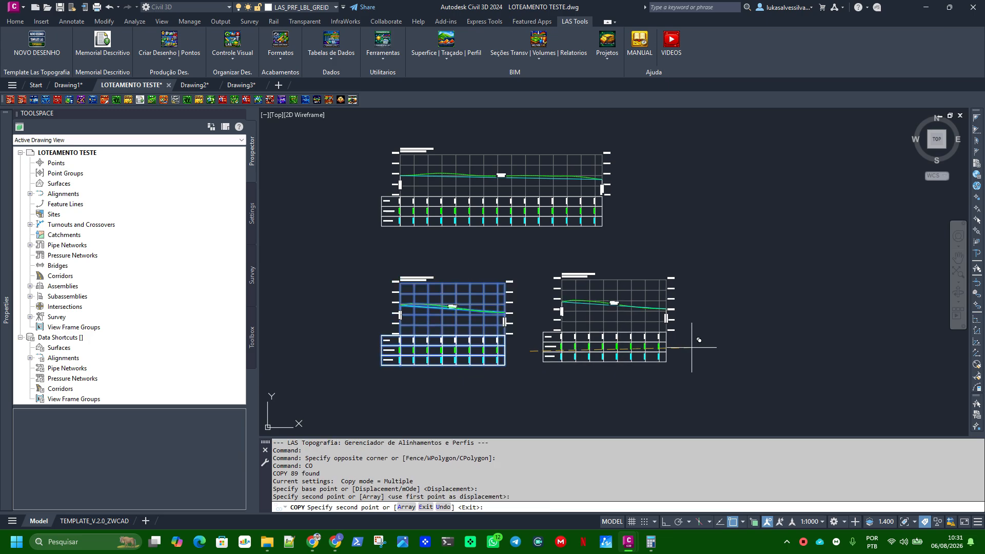
key(Escape)
Put all objects of the copied RUA 4 profile on layer 0
click(733, 259)
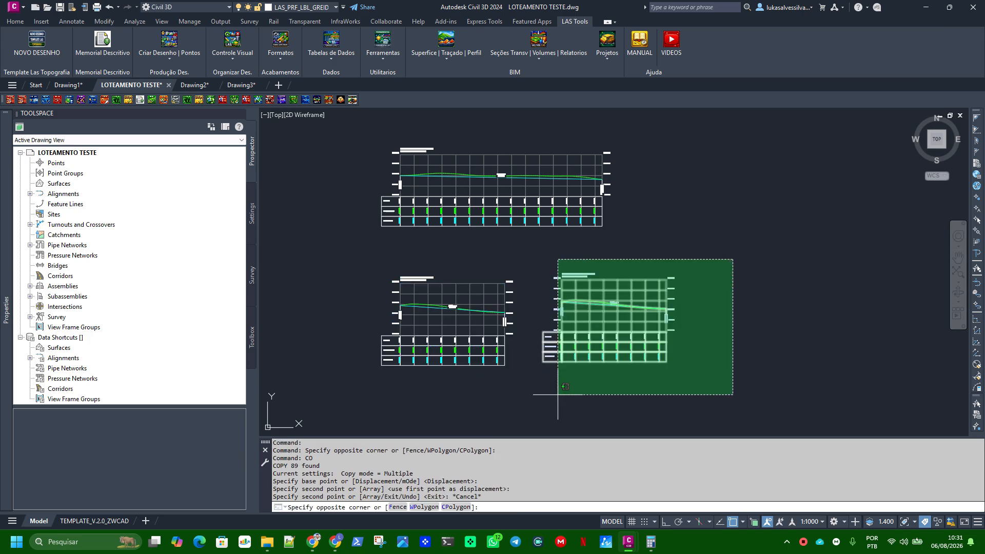
click(523, 392)
mouse_move(7, 262)
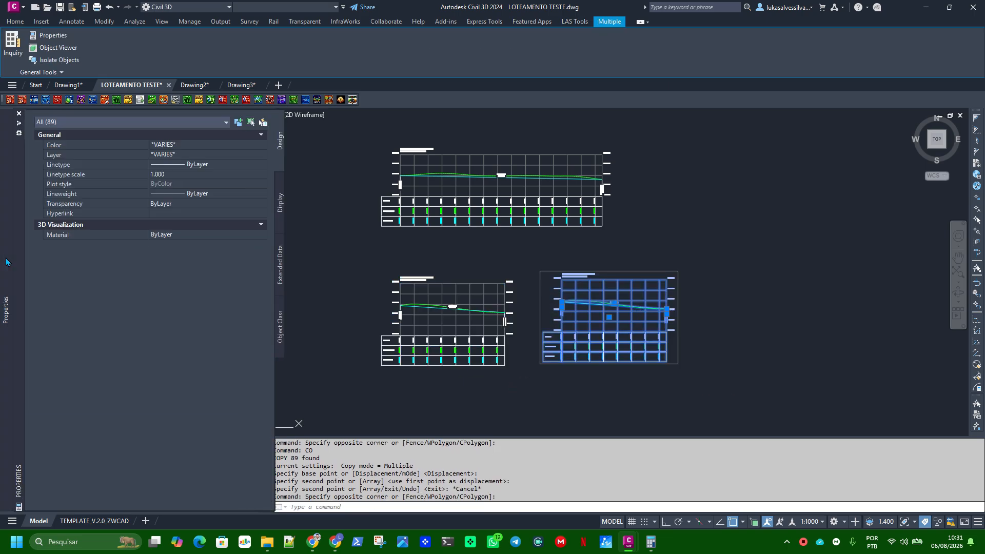
click(200, 156)
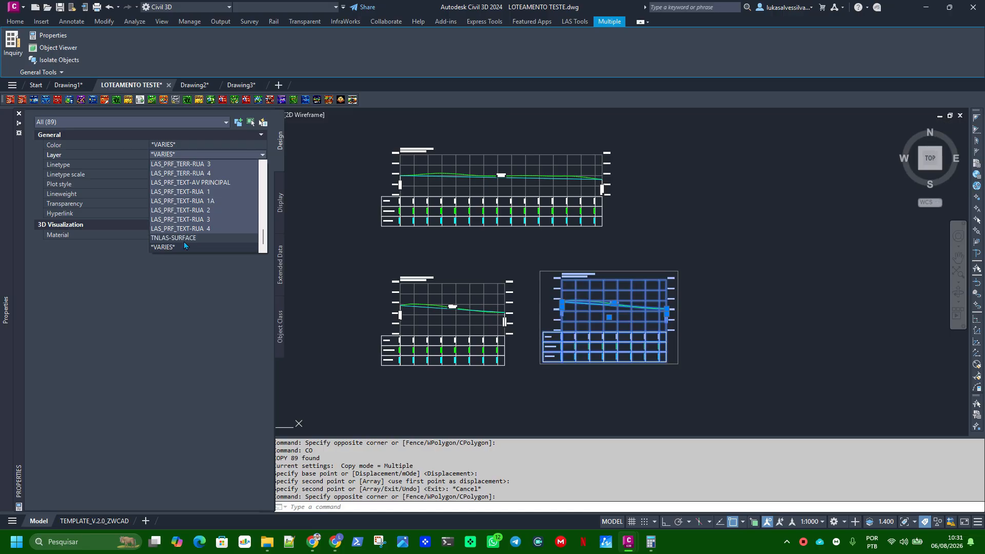
key(0)
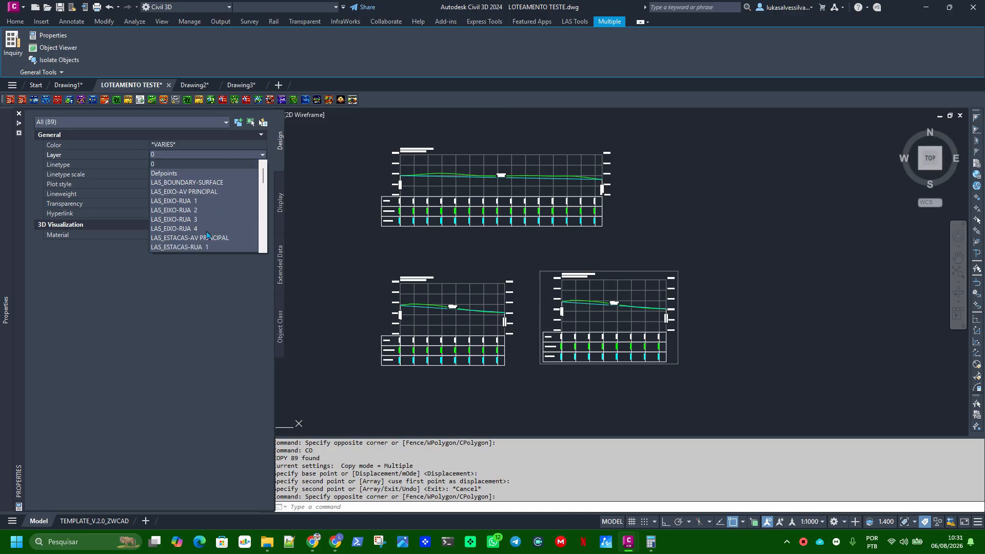
click(206, 229)
key(Escape)
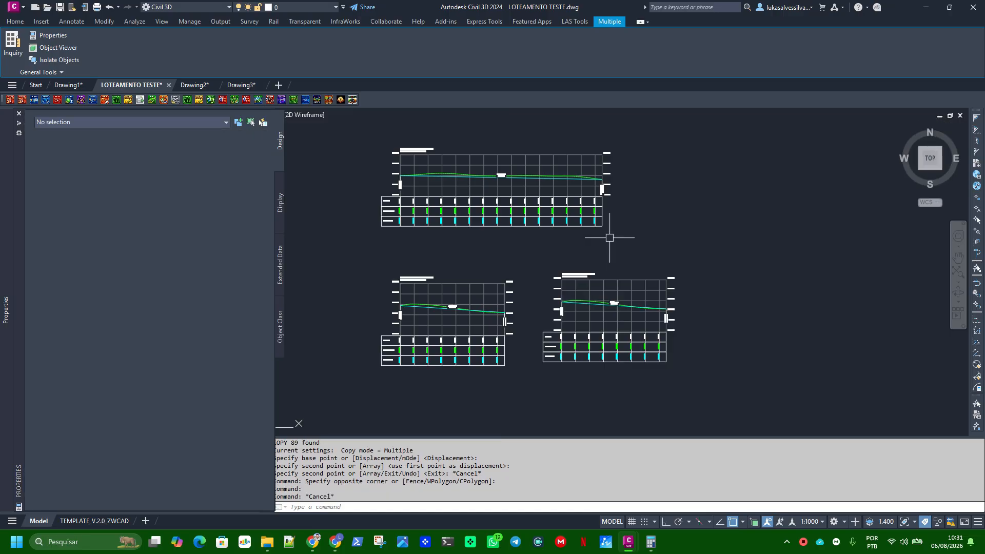
Ungroup the copied RUA 4 profile with the alignment and profile manager's ungroup function
scroll(628, 268, up, 5)
click(628, 267)
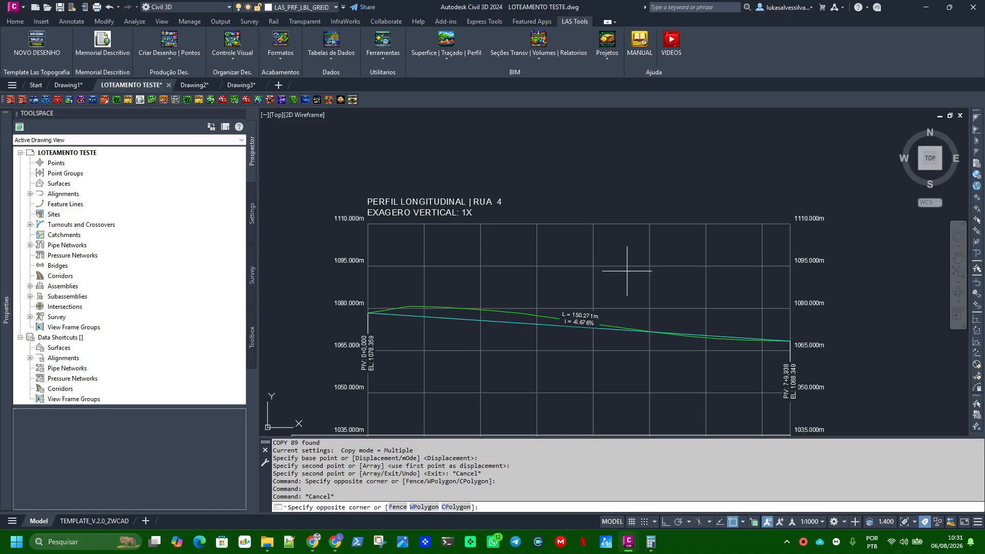
key(Escape)
click(628, 268)
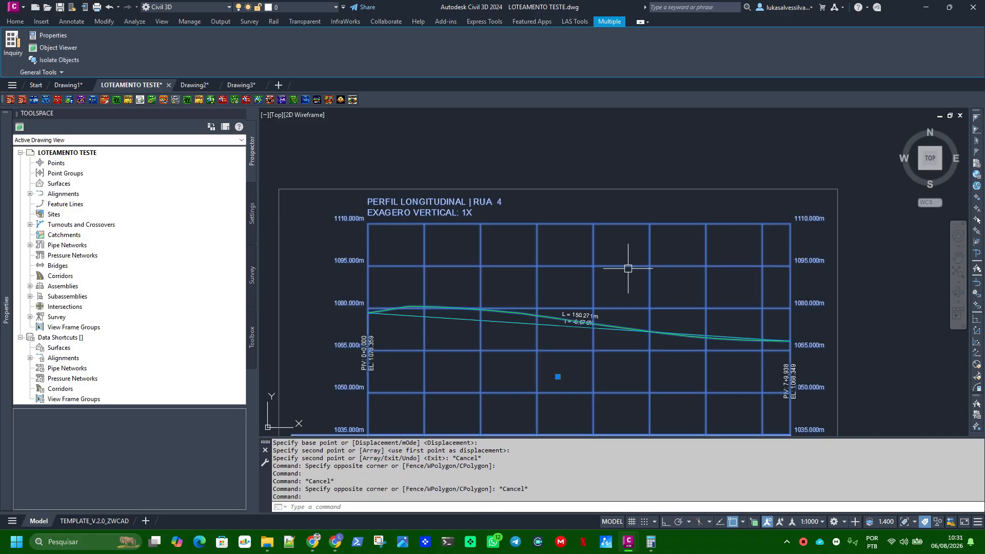
key(Escape)
click(463, 45)
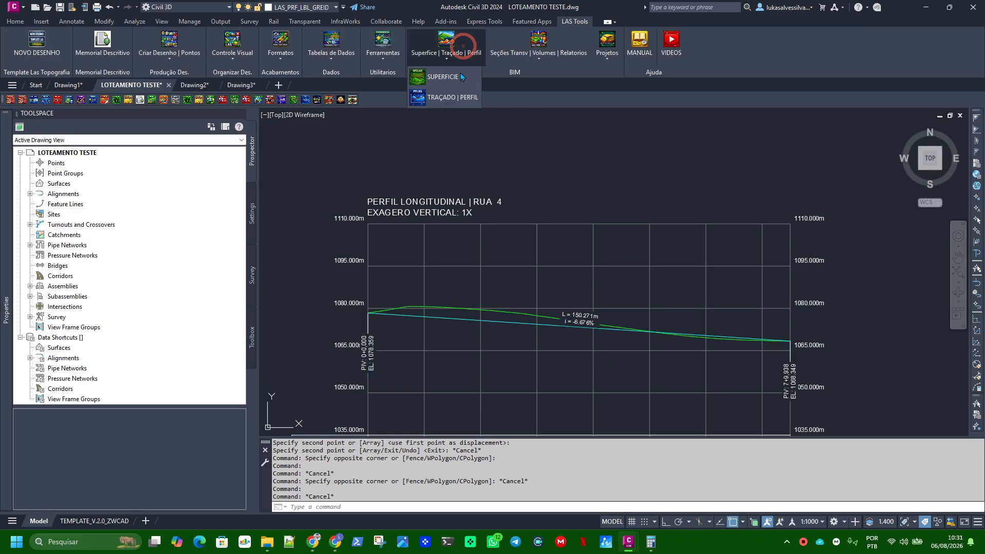
click(450, 97)
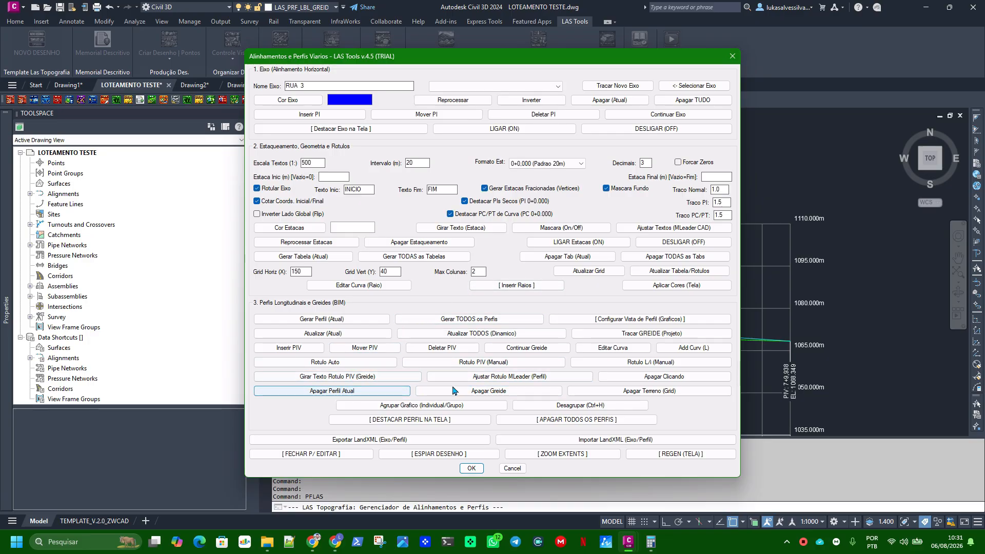
click(582, 408)
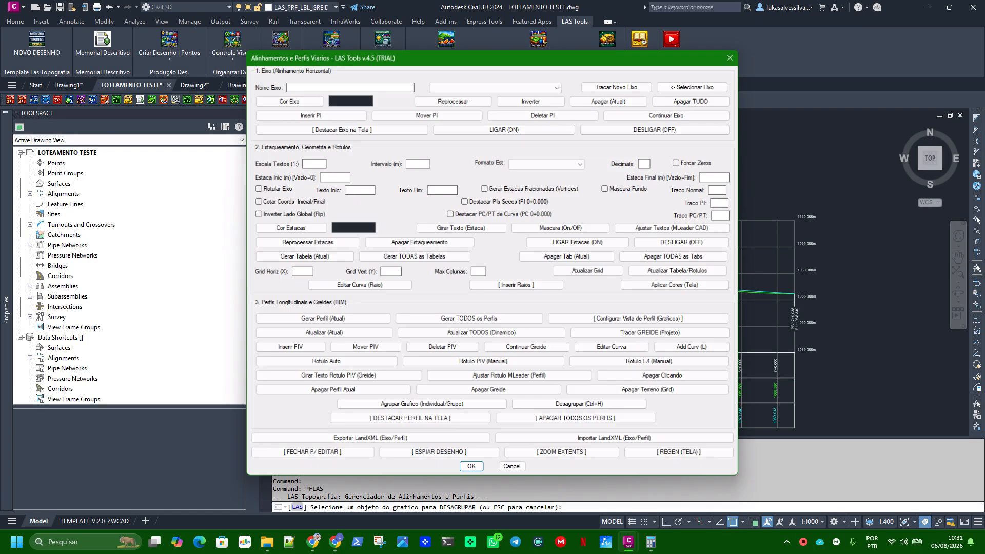
click(471, 466)
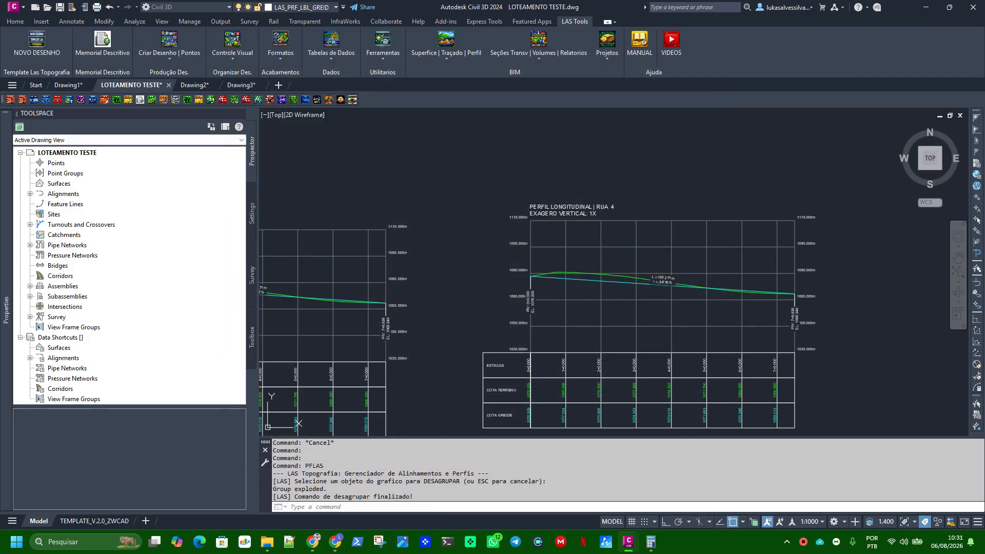
Check the layer of the copied profile's grade label and of all its other objects in their properties
click(676, 278)
key(ctrl+1)
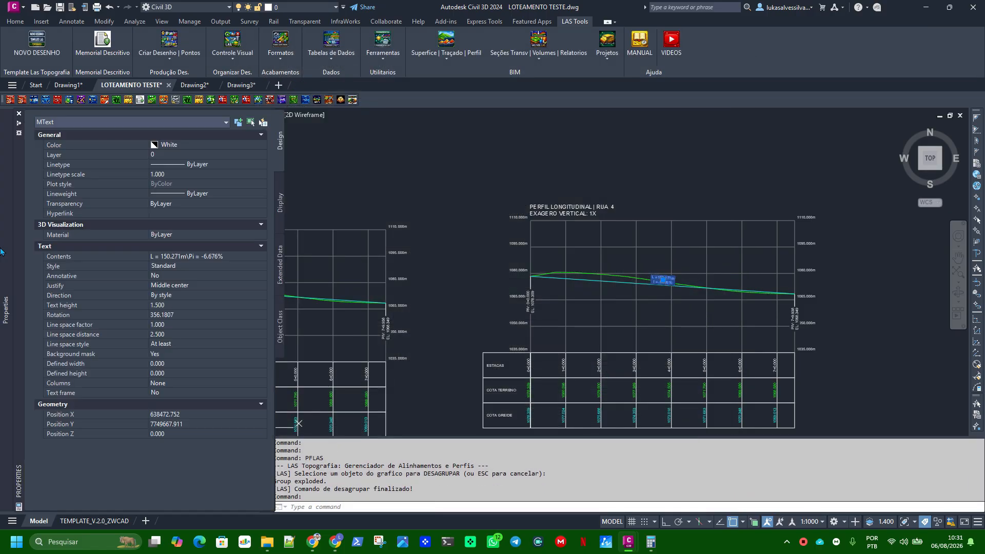
scroll(630, 240, down, 4)
key(Escape)
click(803, 218)
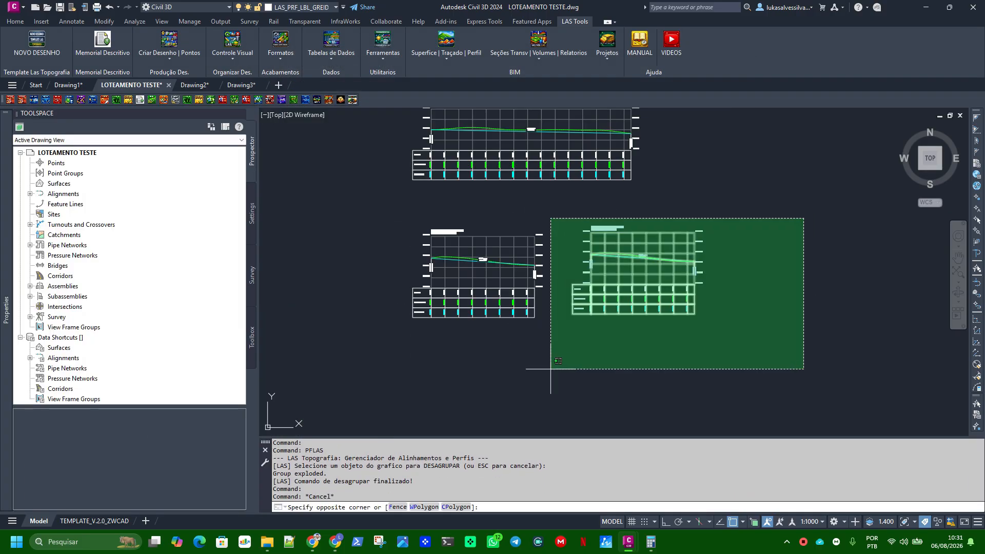
click(571, 353)
key(ctrl+1)
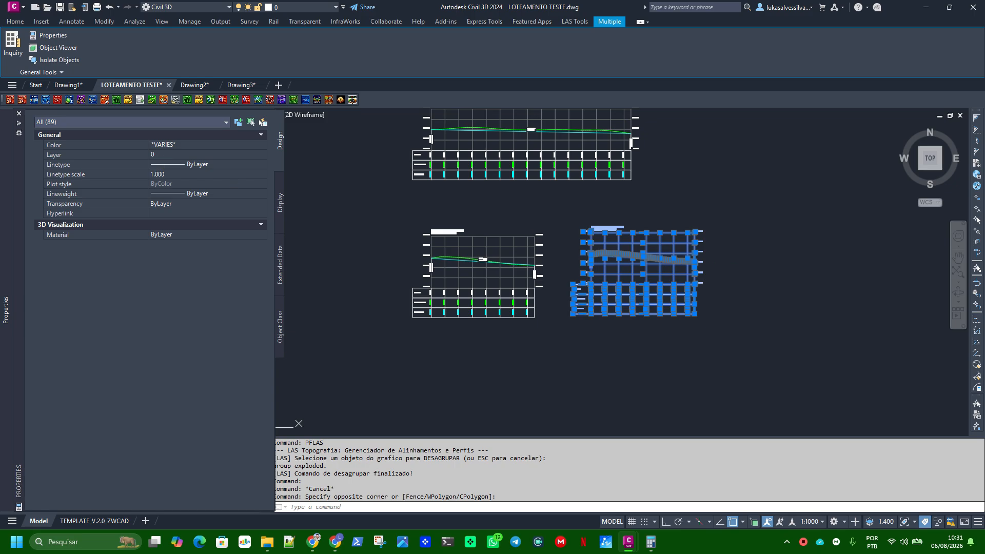
key(Escape)
Choose the RUA 4 axis and move its starting PI away from the street junction into the adjacent block
scroll(618, 304, down, 3)
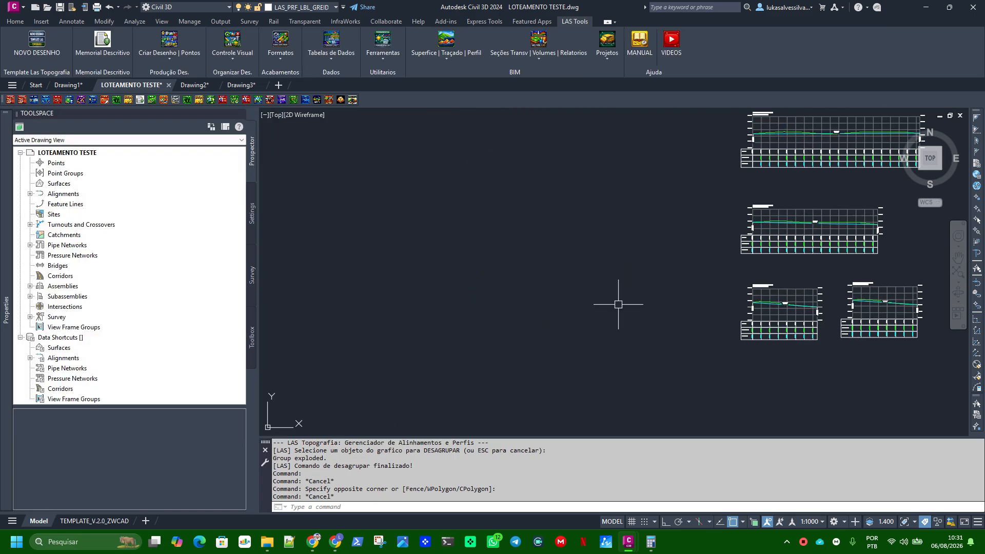
click(447, 55)
click(445, 102)
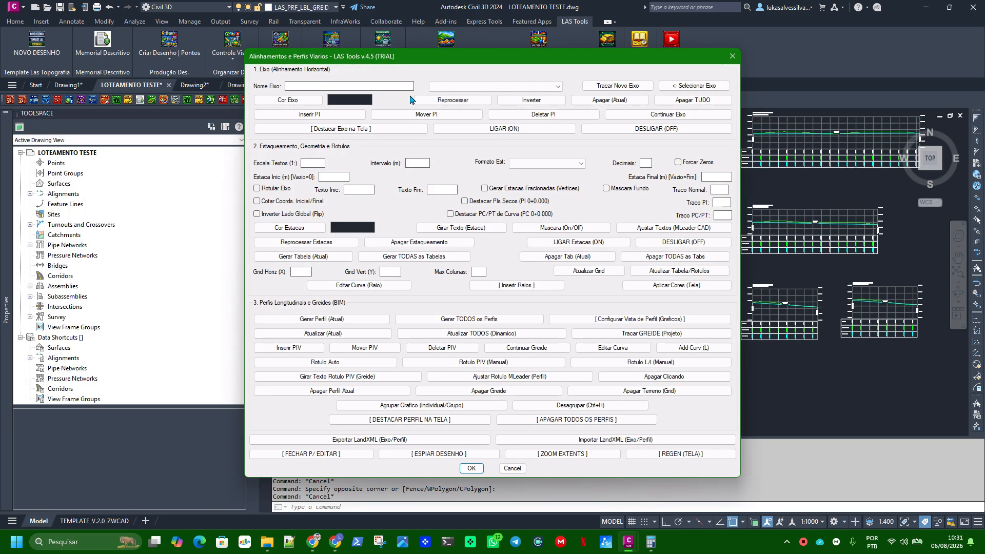
click(479, 86)
click(451, 123)
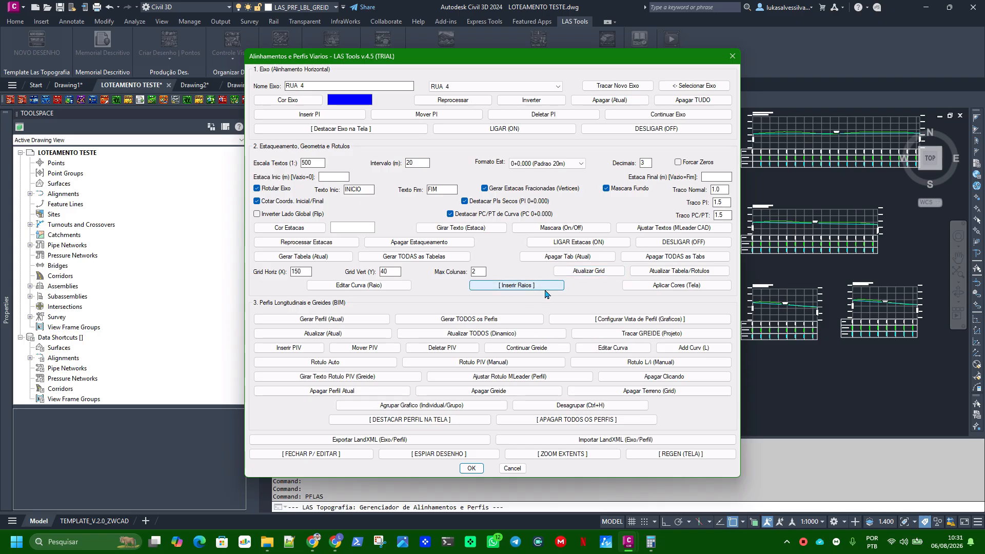
click(427, 114)
scroll(399, 296, up, 10)
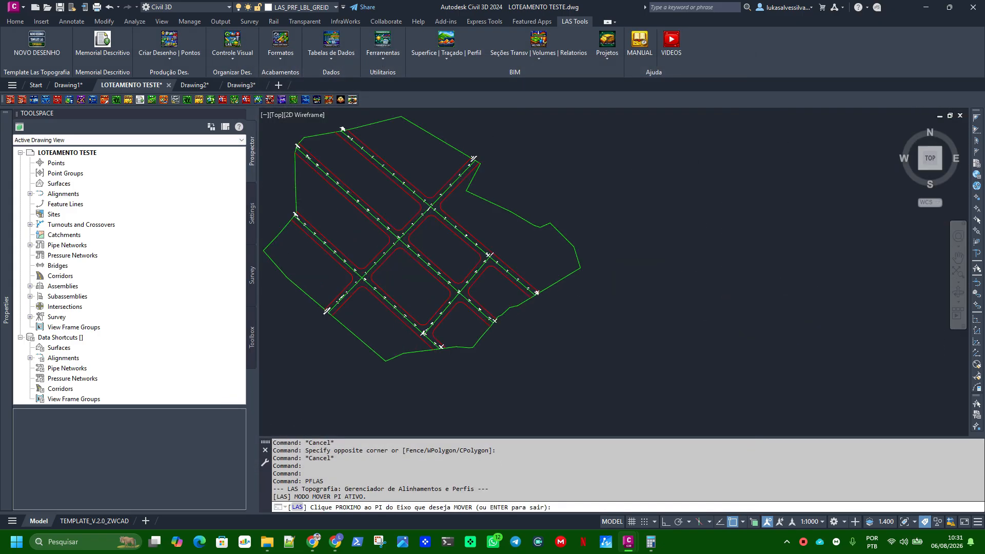
click(336, 322)
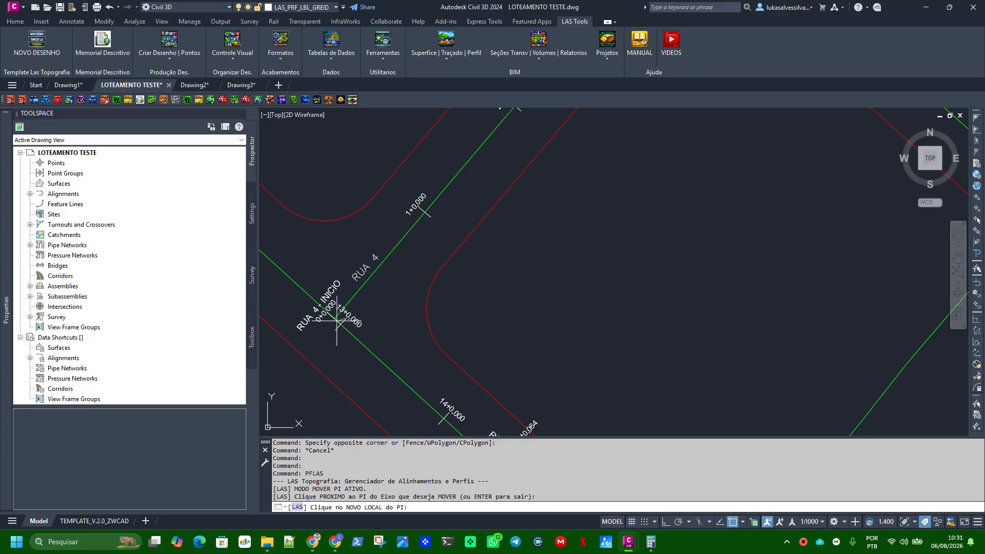
click(346, 319)
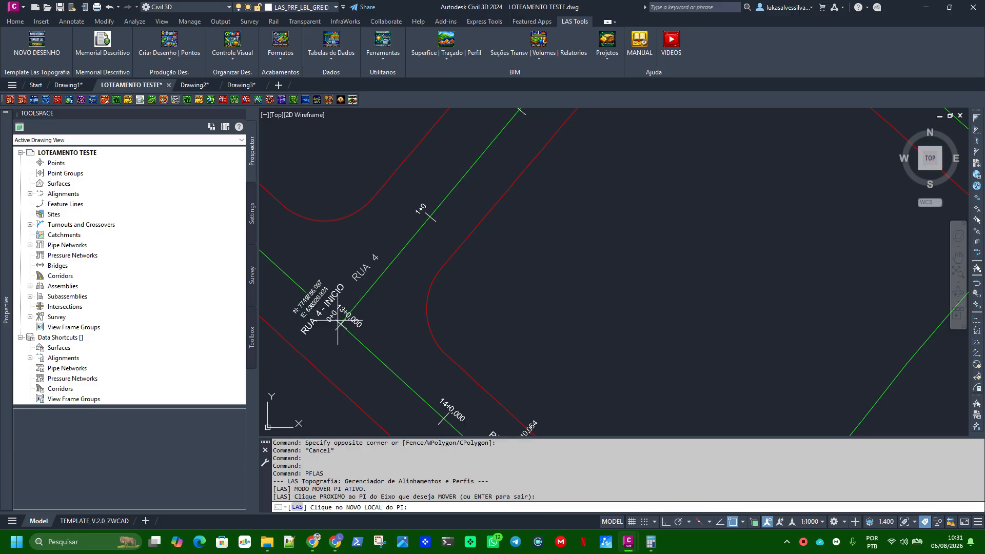
click(353, 307)
scroll(339, 256, down, 3)
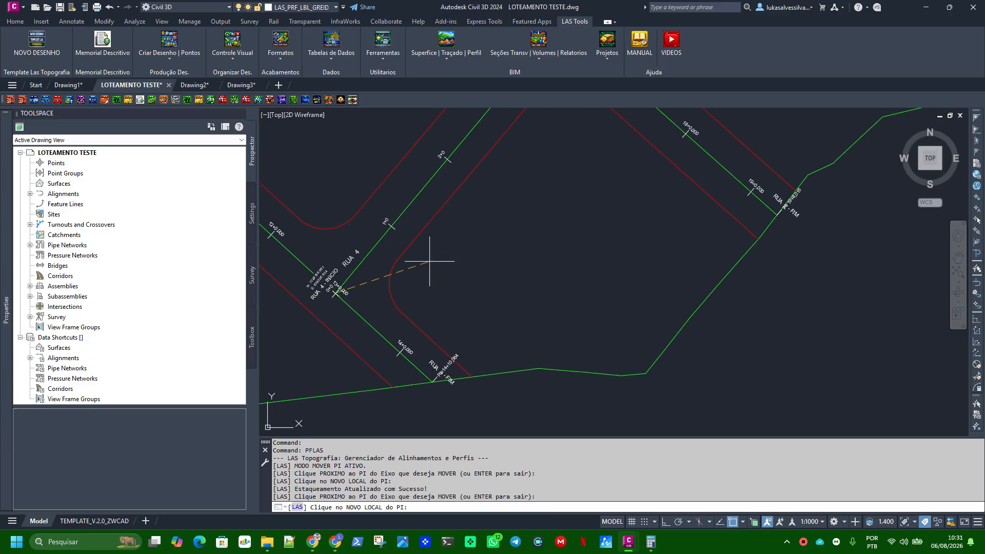
click(464, 274)
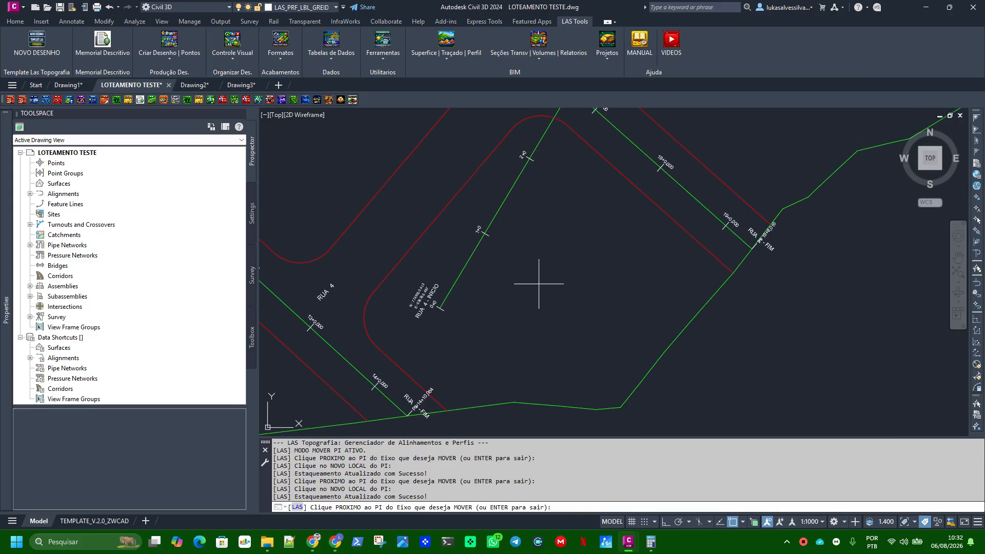
Finish moving PIs and update the current RUA 4 longitudinal profile
key(Return)
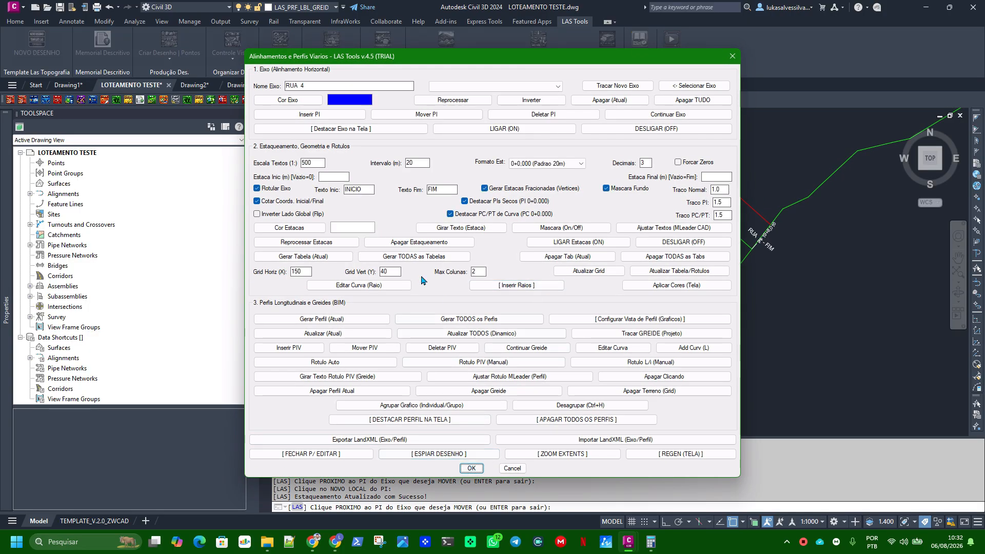
click(364, 334)
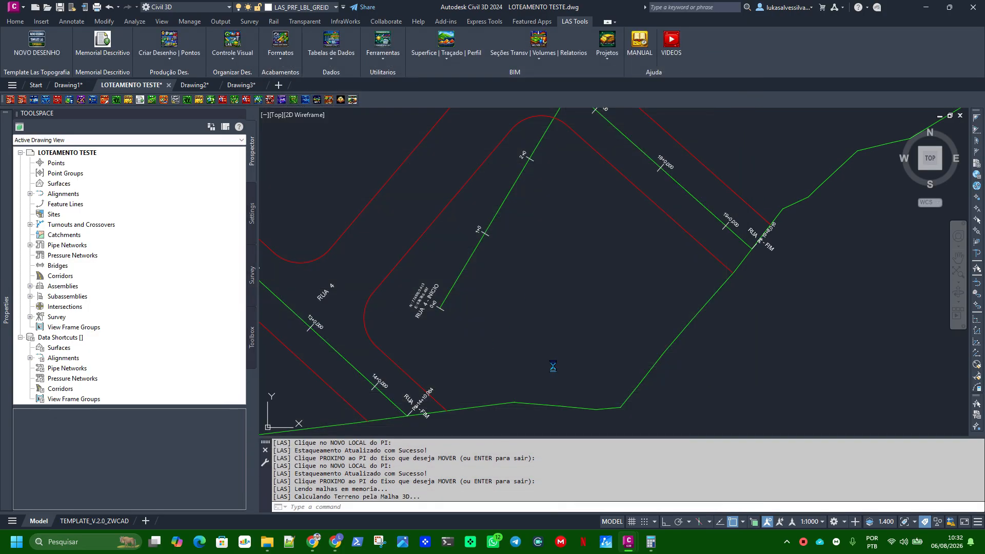
Close the alignment and profile manager and inspect the updated RUA 4 profile beside its independent copy
click(557, 286)
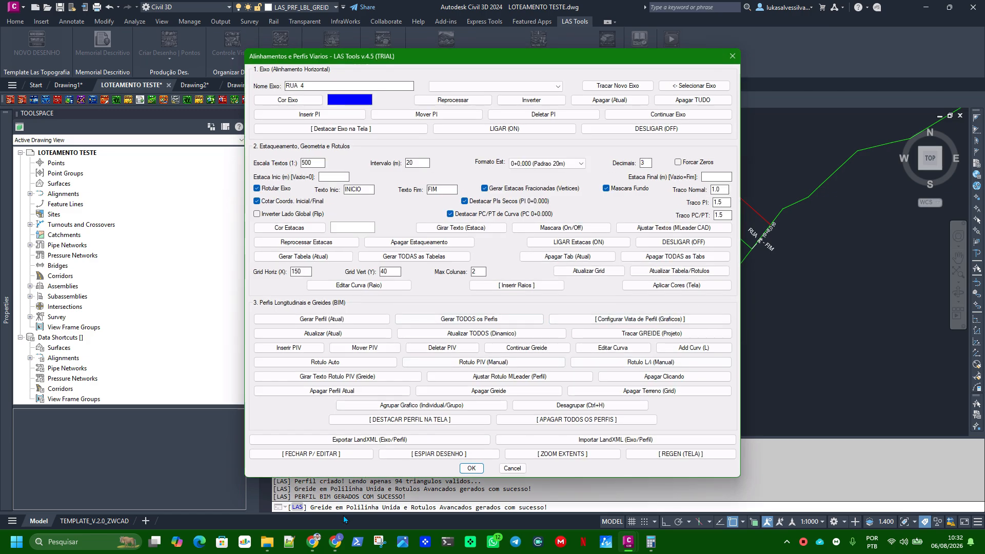
click(471, 467)
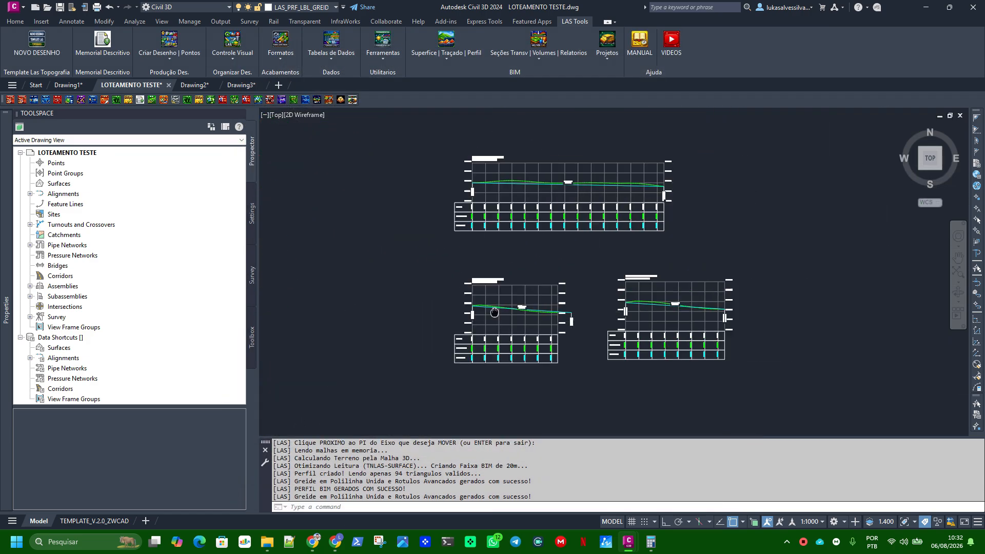
scroll(490, 309, up, 2)
scroll(327, 304, up, 2)
scroll(473, 293, down, 2)
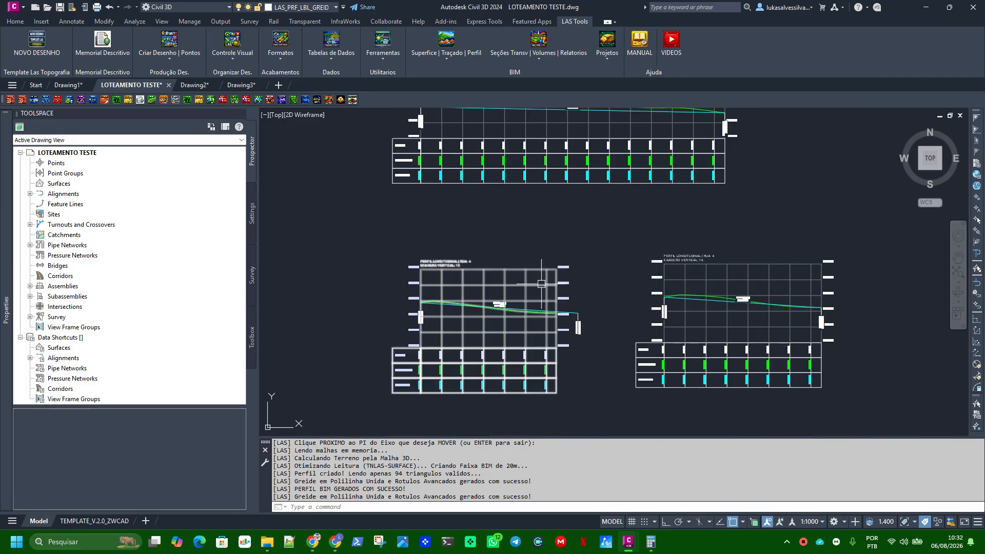
Move the updated RUA 4 profile onto its copy, matching the grids at the 1095 m line on the starting edge
click(542, 284)
text(m)
key(Return)
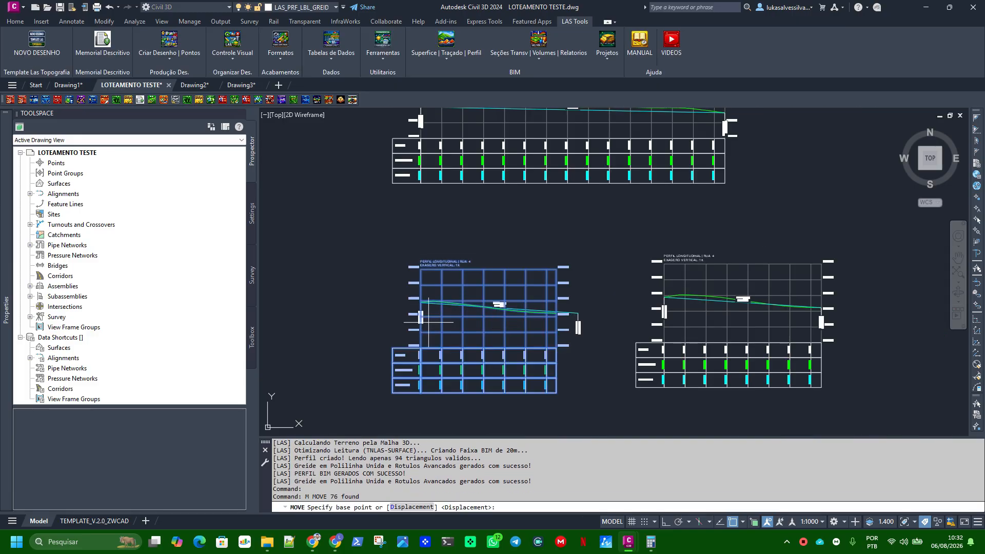
scroll(415, 317, up, 2)
scroll(430, 310, up, 4)
scroll(472, 257, up, 2)
middle_drag(488, 166, 436, 261)
click(427, 255)
scroll(452, 255, down, 3)
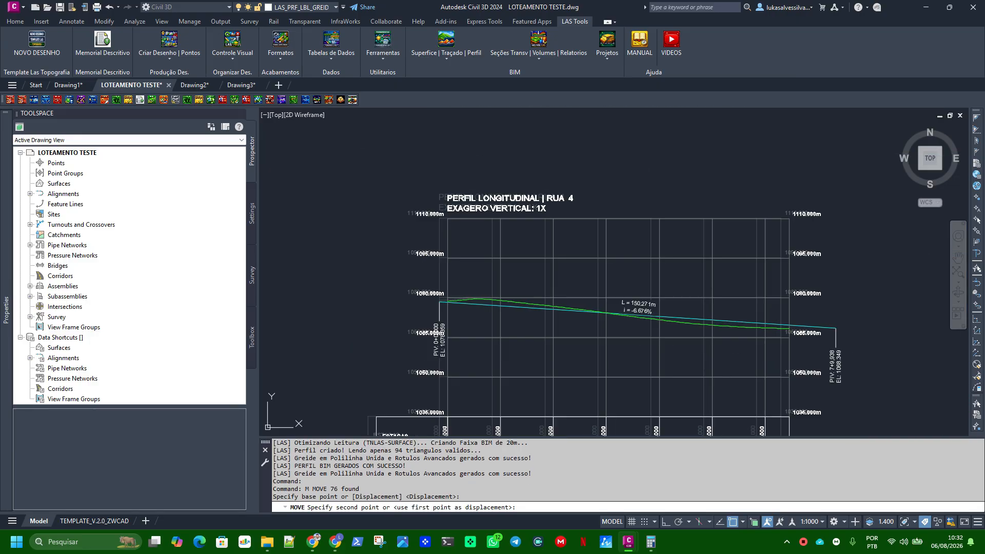
scroll(650, 233, up, 2)
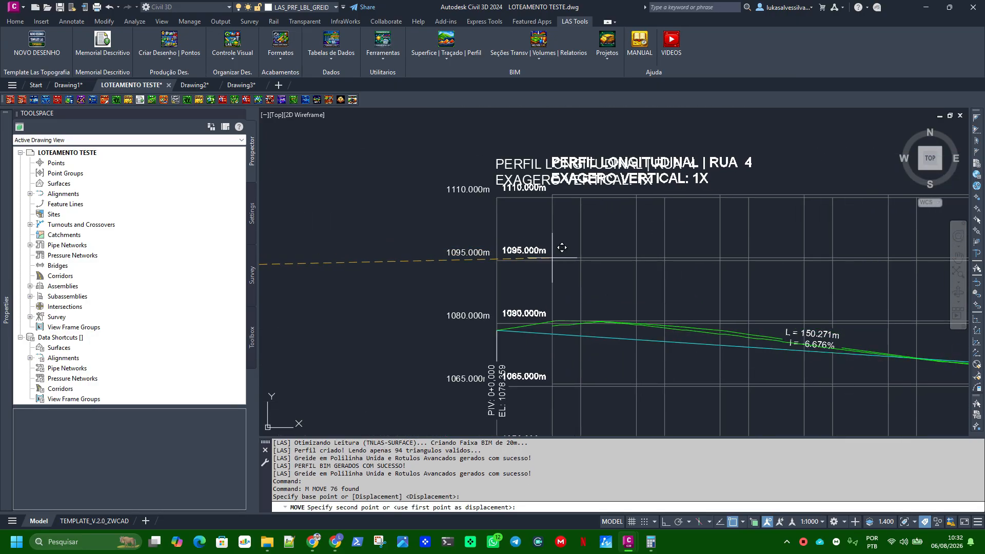
click(497, 260)
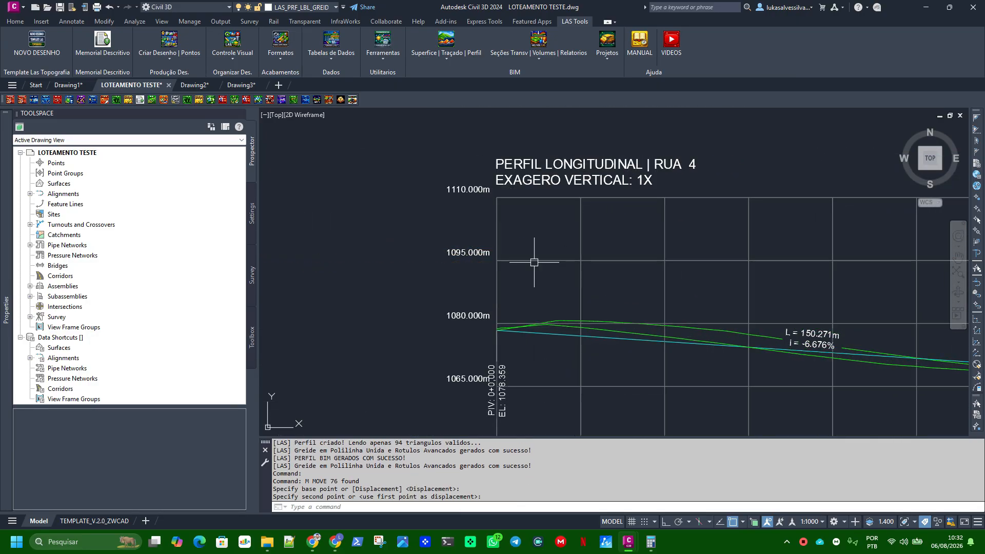
Compare the terrain lines, grade lines and grid extents of the two overlaid RUA 4 profiles
click(582, 258)
middle_drag(583, 334, 550, 290)
scroll(541, 268, down, 2)
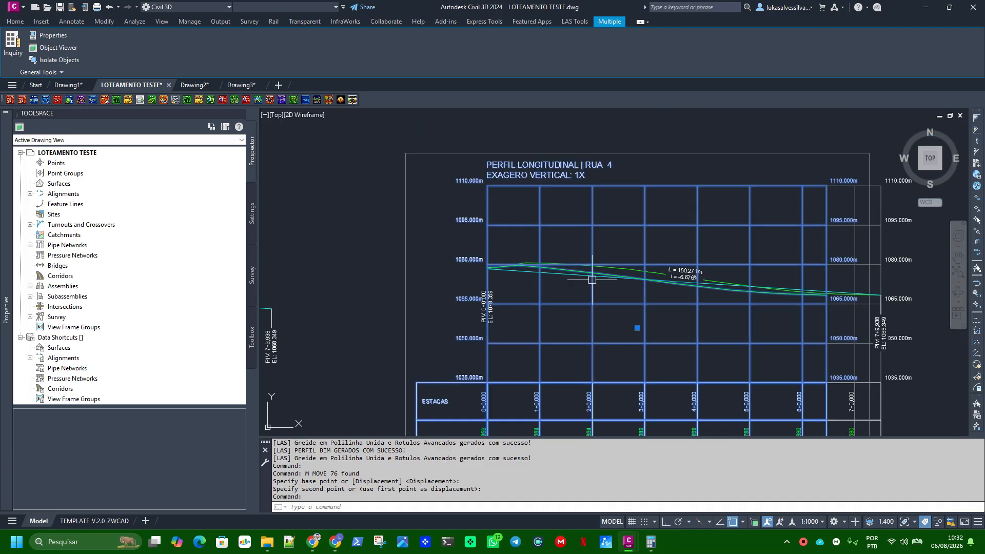
middle_drag(667, 263, 633, 250)
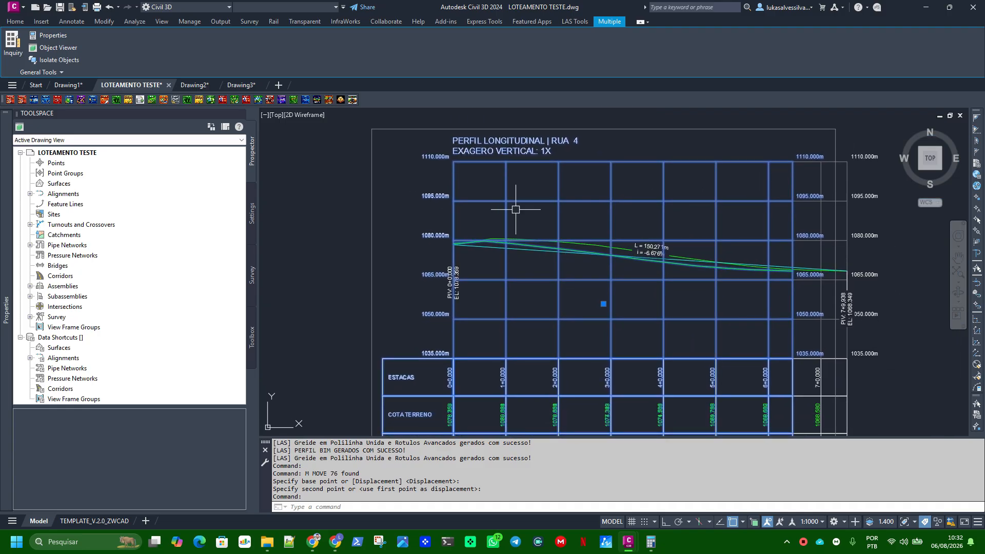
scroll(446, 226, up, 5)
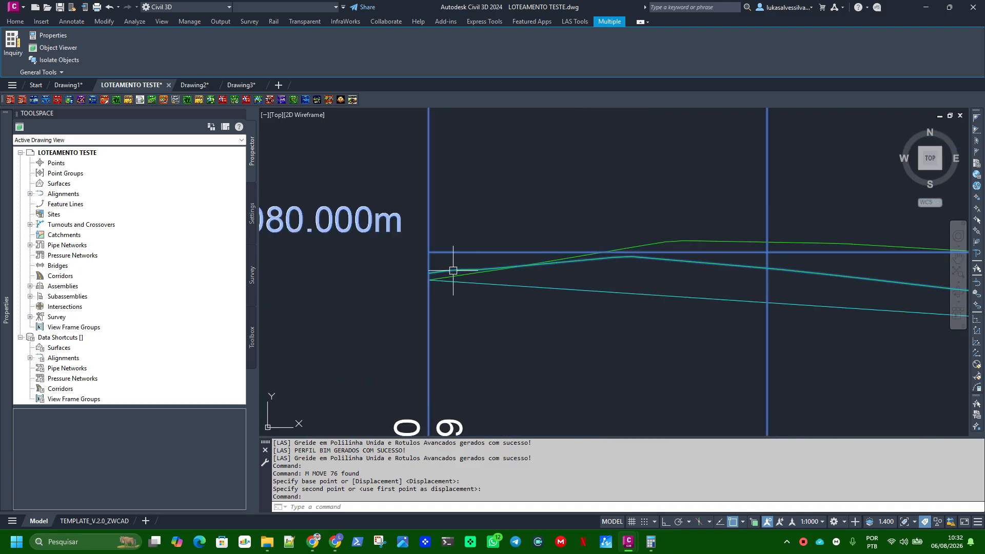
scroll(453, 271, up, 2)
scroll(424, 276, up, 4)
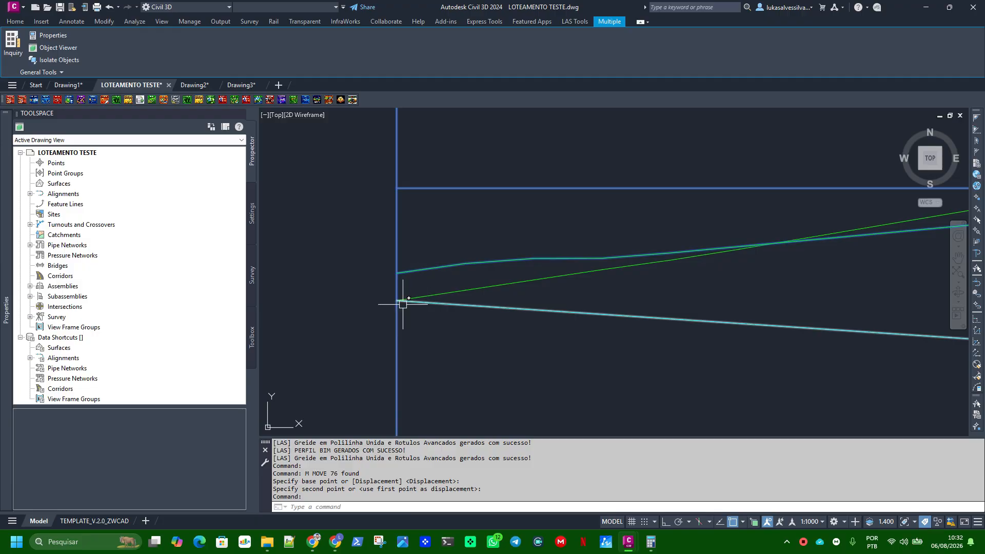
scroll(411, 302, down, 10)
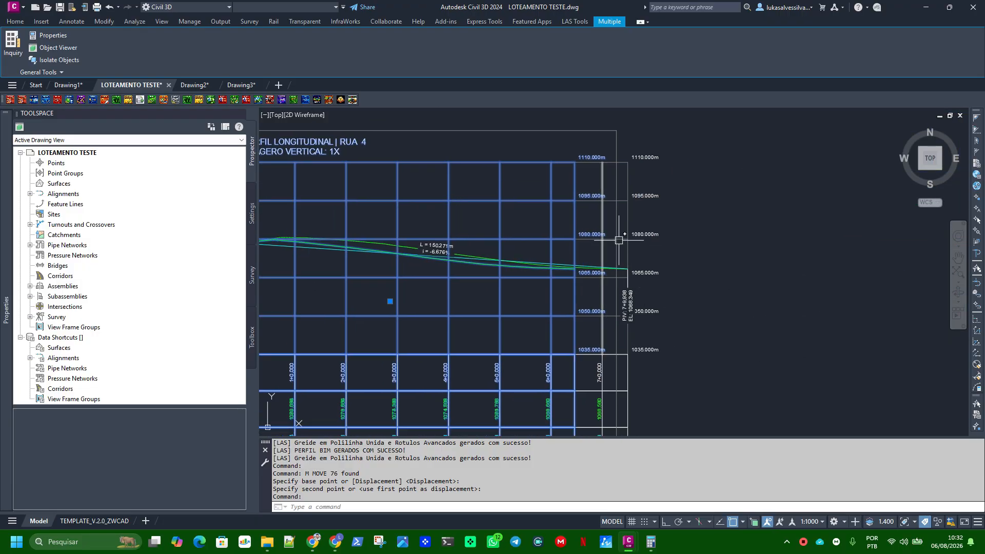
scroll(669, 257, down, 4)
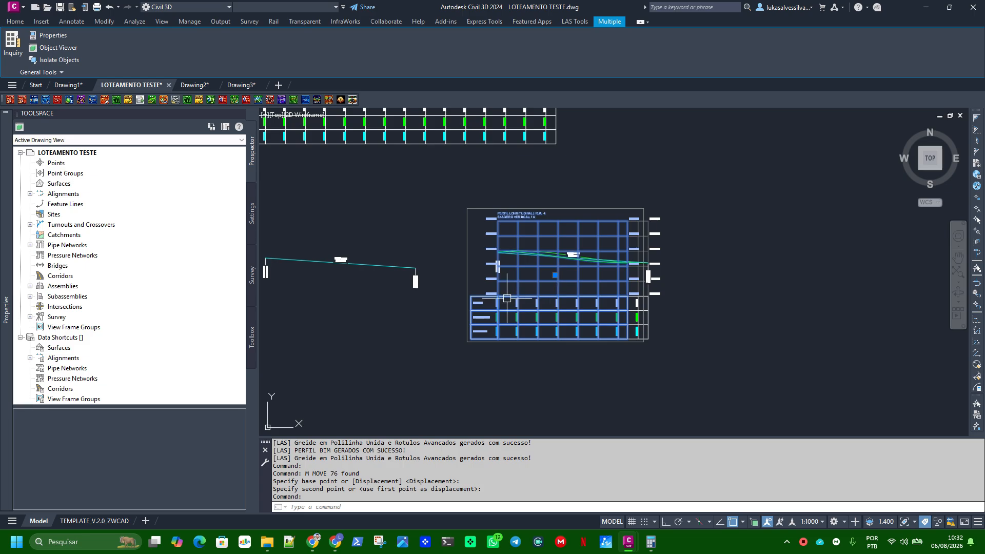
scroll(477, 281, up, 3)
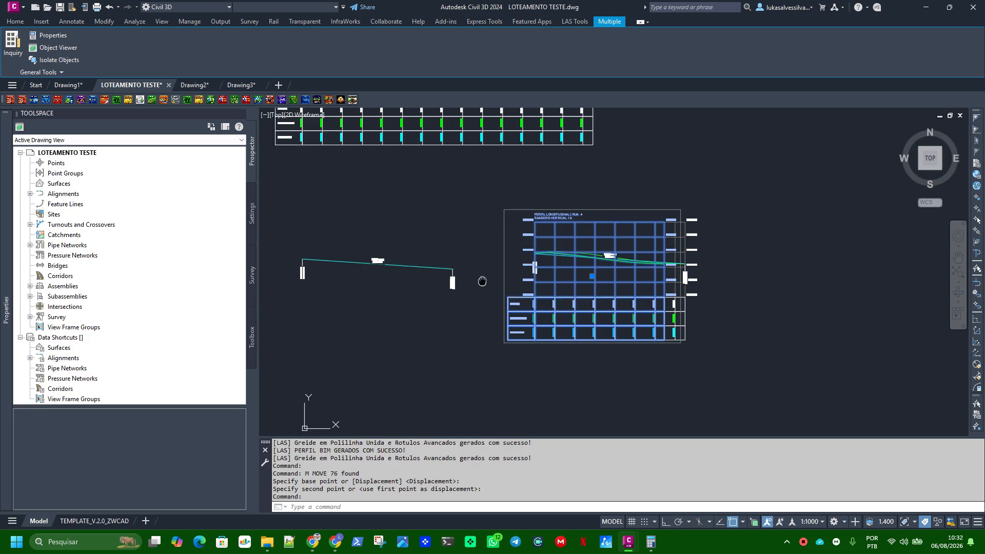
Undo the move that placed the updated RUA 4 profile over its copy
key(ctrl+z)
key(ctrl+z)
key(ctrl+z)
key(ctrl+z)
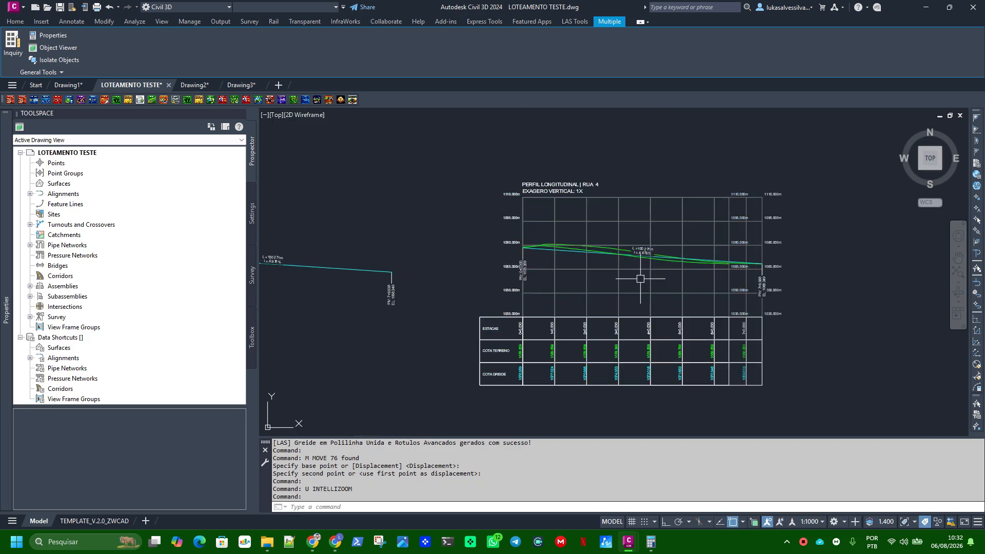
key(ctrl+z)
key(ctrl+z)
key(ctrl+z)
key(ctrl+z)
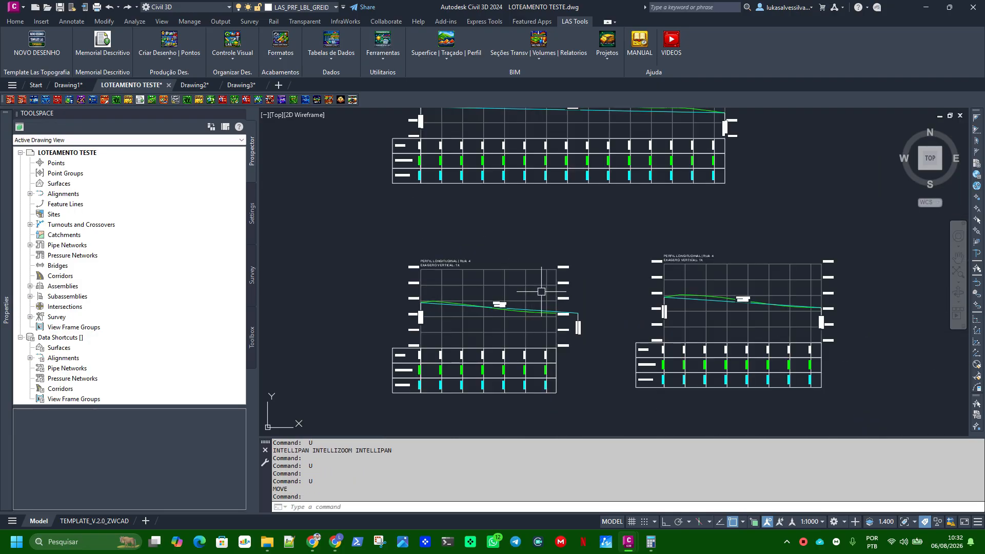
Examine the end of the updated RUA 4 grade line and the modified RUA 4 axis in plan
scroll(560, 266, up, 4)
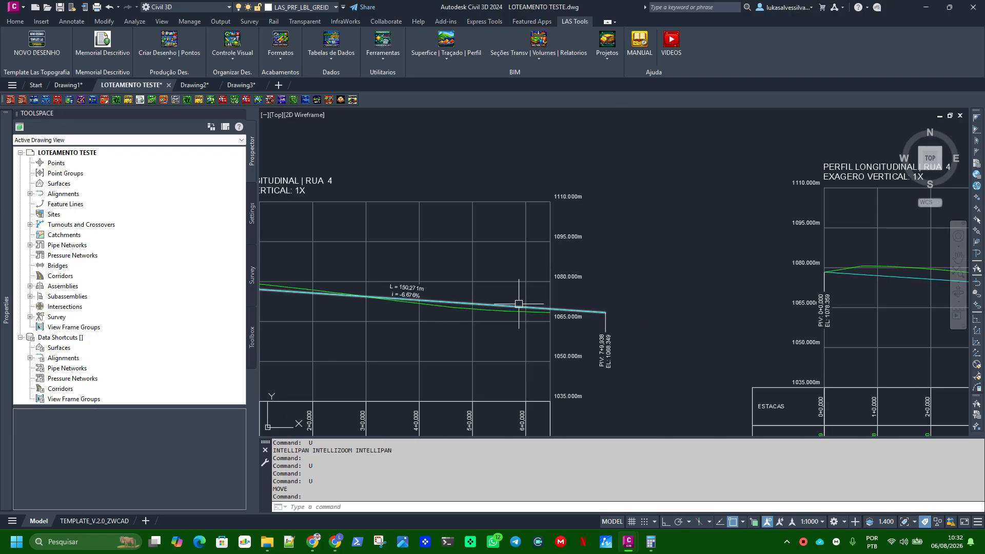
scroll(663, 288, down, 6)
middle_drag(662, 287, 885, 302)
scroll(812, 330, down, 2)
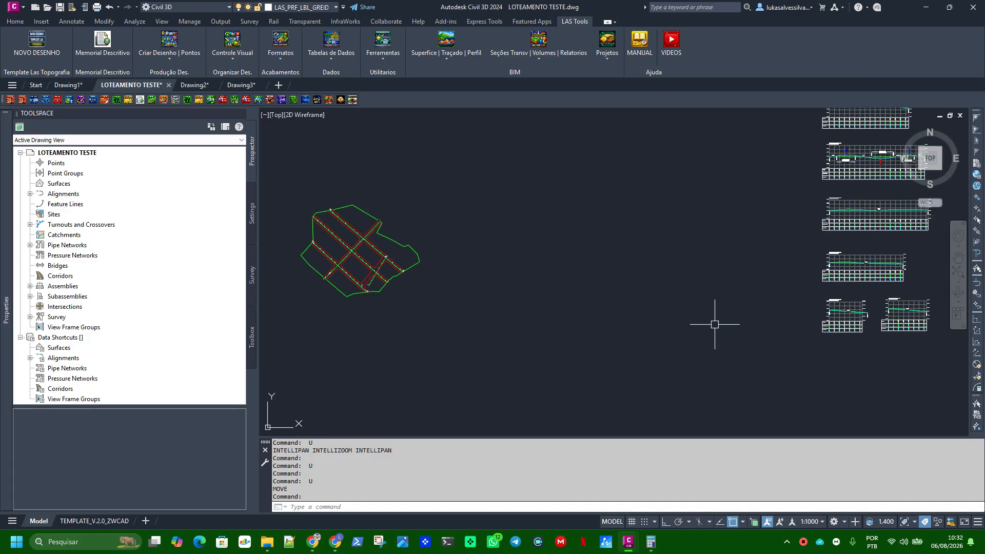
scroll(540, 283, up, 9)
mouse_move(354, 264)
middle_down()
mouse_move(538, 282)
mouse_move(479, 321)
middle_up()
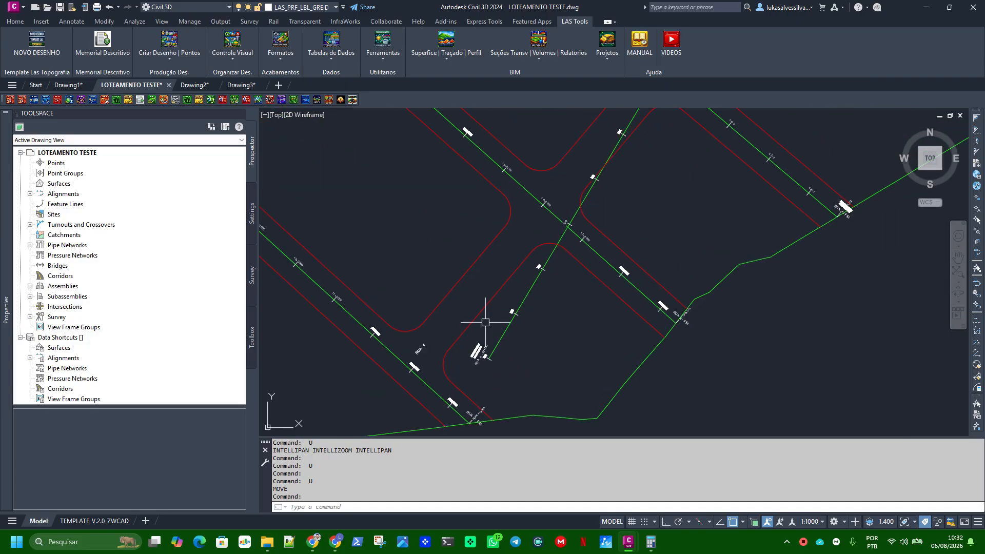
scroll(482, 334, down, 3)
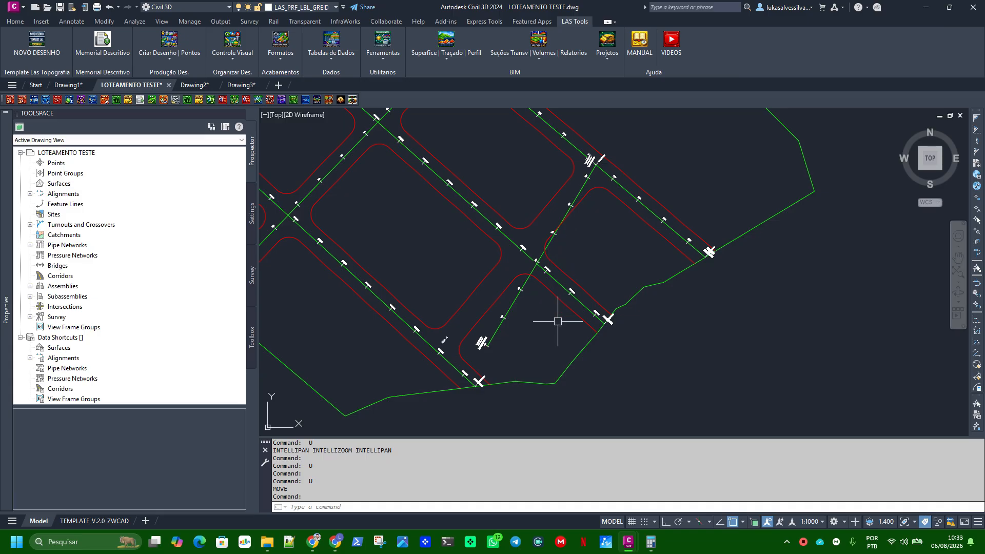
scroll(558, 320, down, 6)
scroll(671, 314, down, 4)
middle_drag(851, 320, 585, 300)
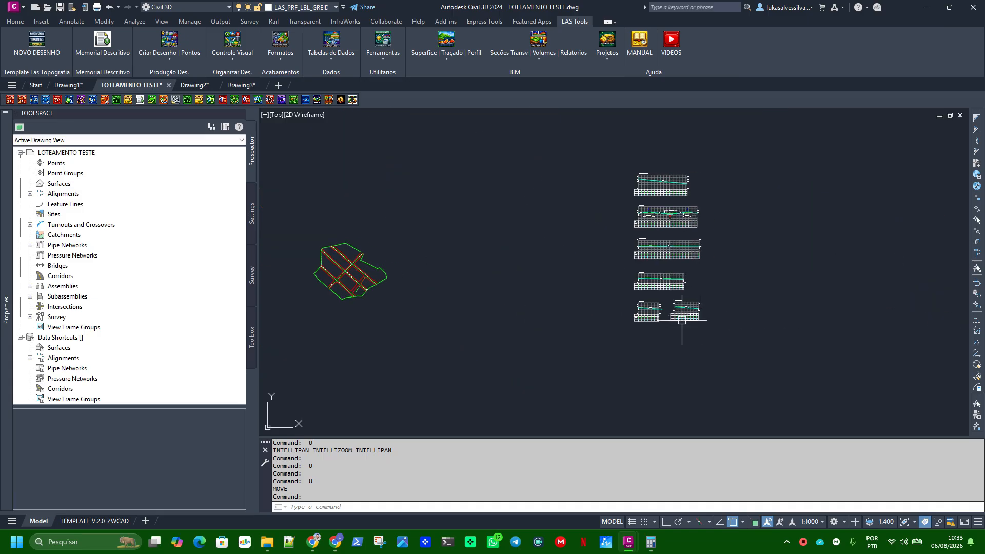
scroll(702, 319, up, 12)
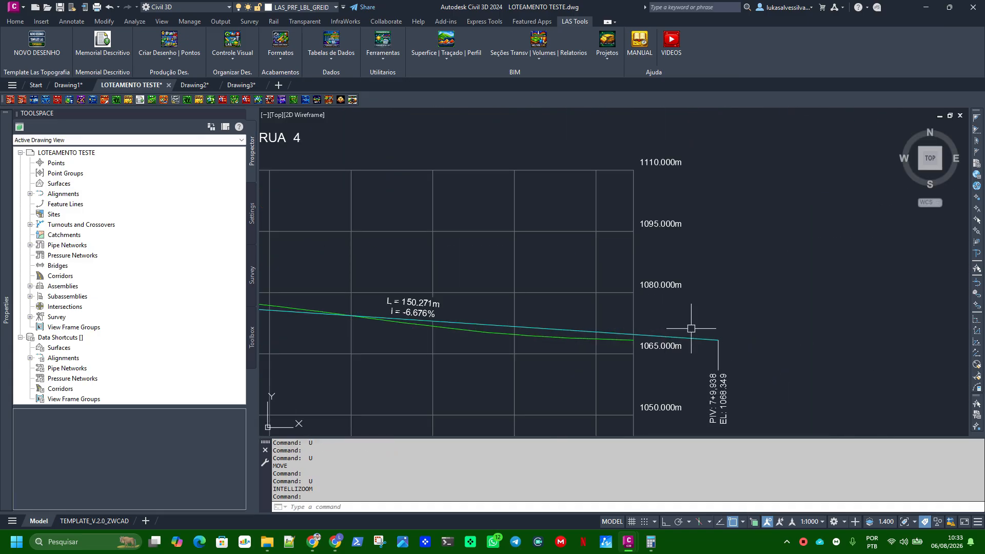
Move the last PIV of the RUA 4 grade line to the end of the terrain line at the profile grid's edge
click(447, 55)
click(454, 98)
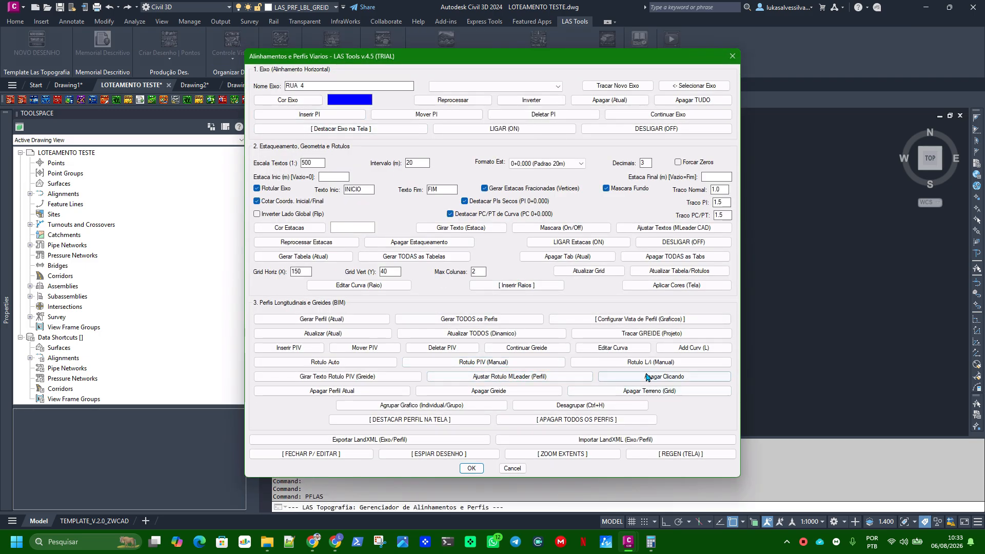
click(364, 348)
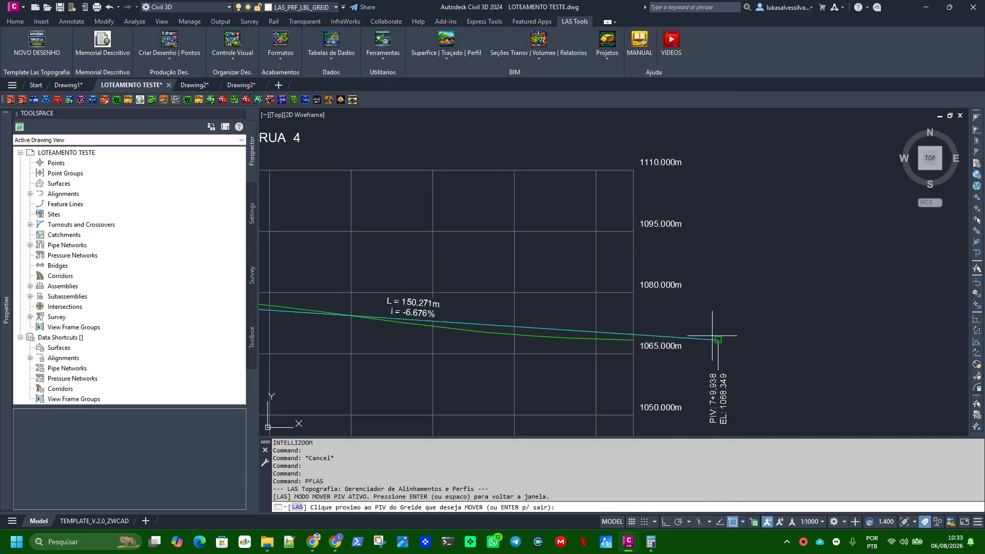
click(708, 340)
scroll(588, 331, up, 4)
click(709, 362)
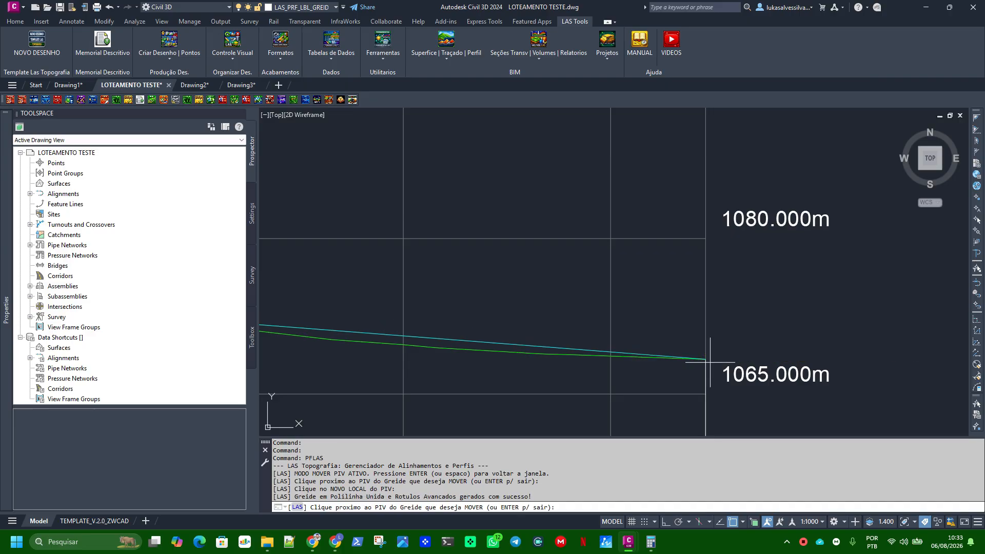
key(Return)
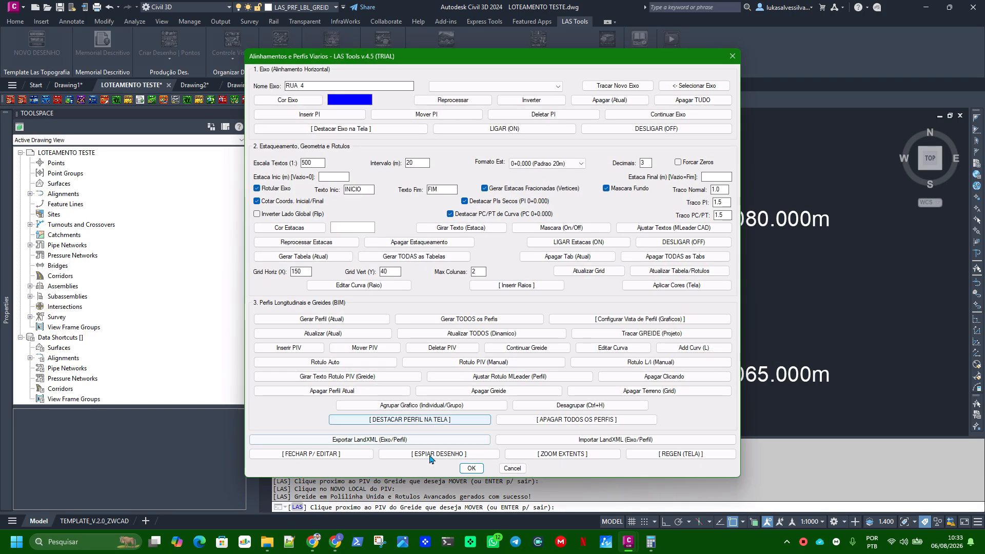
click(471, 467)
Review the adjusted RUA 4 profile and the subdivision's road axes in plan
scroll(715, 319, down, 5)
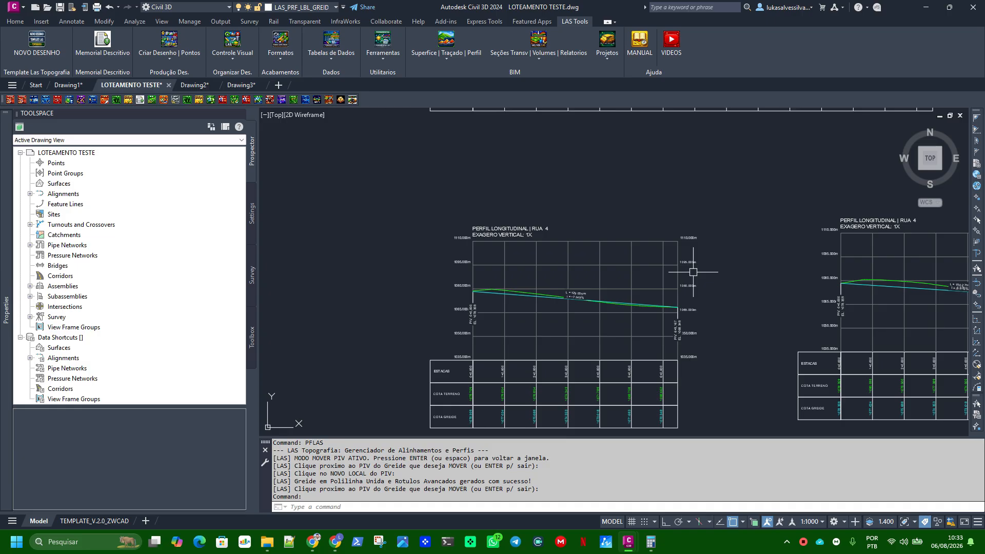
scroll(693, 272, down, 3)
scroll(598, 260, down, 4)
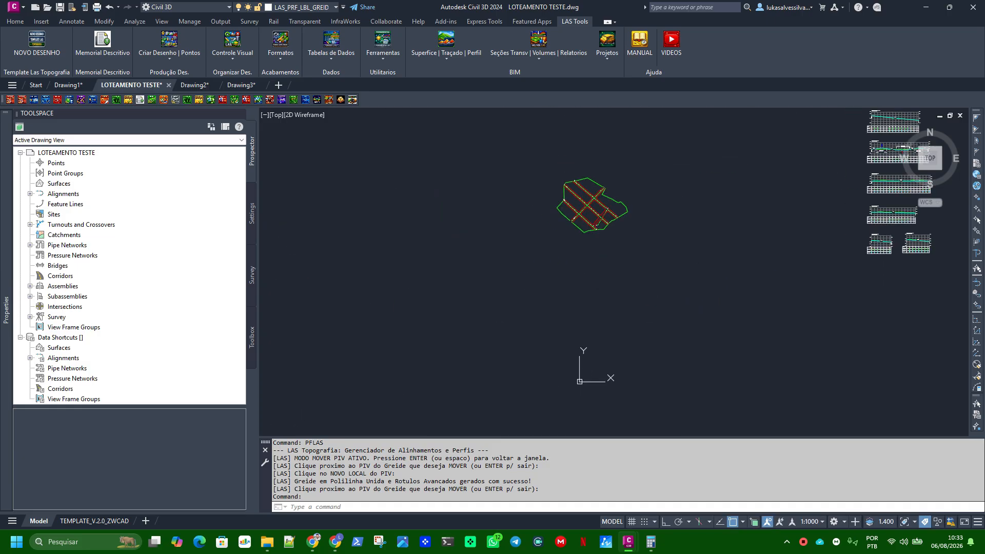
scroll(607, 255, up, 6)
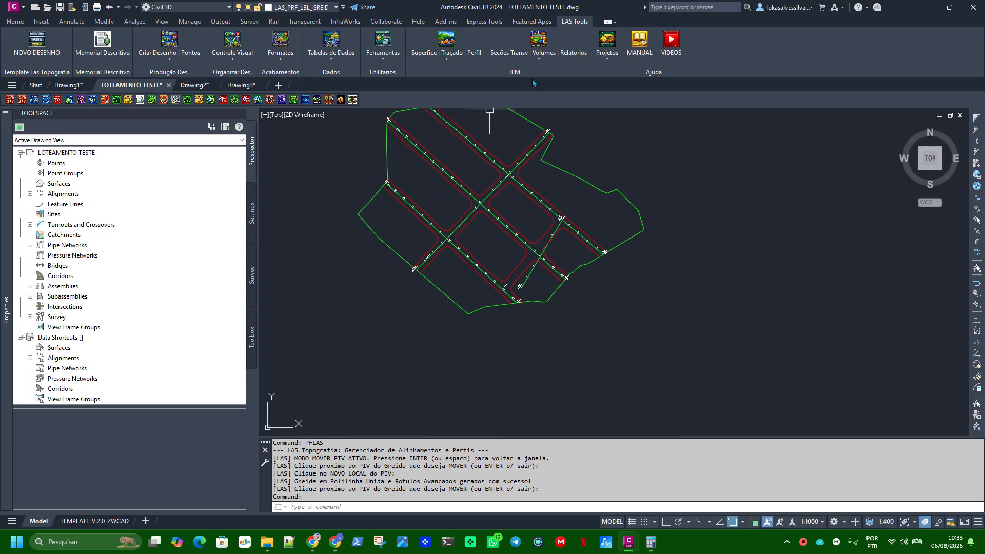
scroll(518, 284, up, 4)
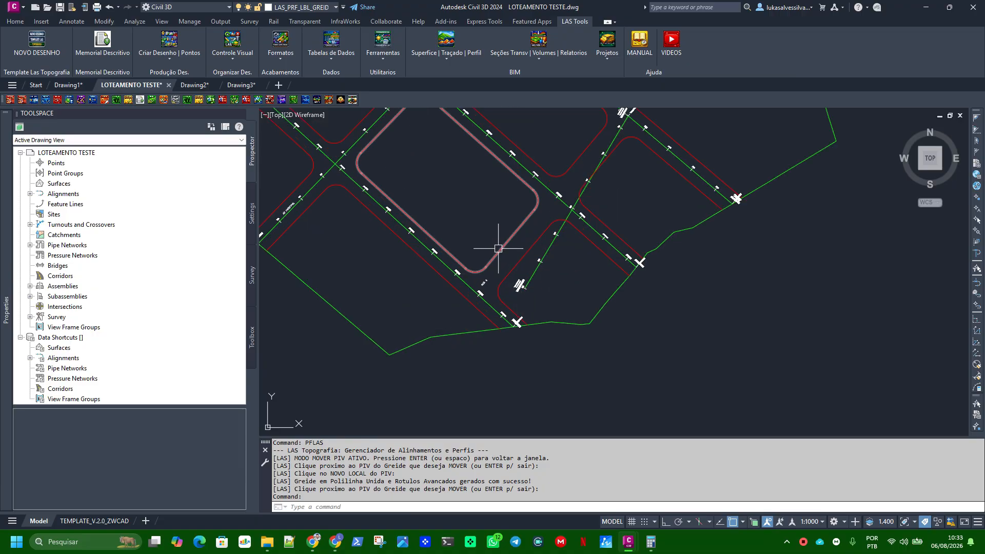
scroll(498, 248, down, 5)
key(Escape)
key(Escape)
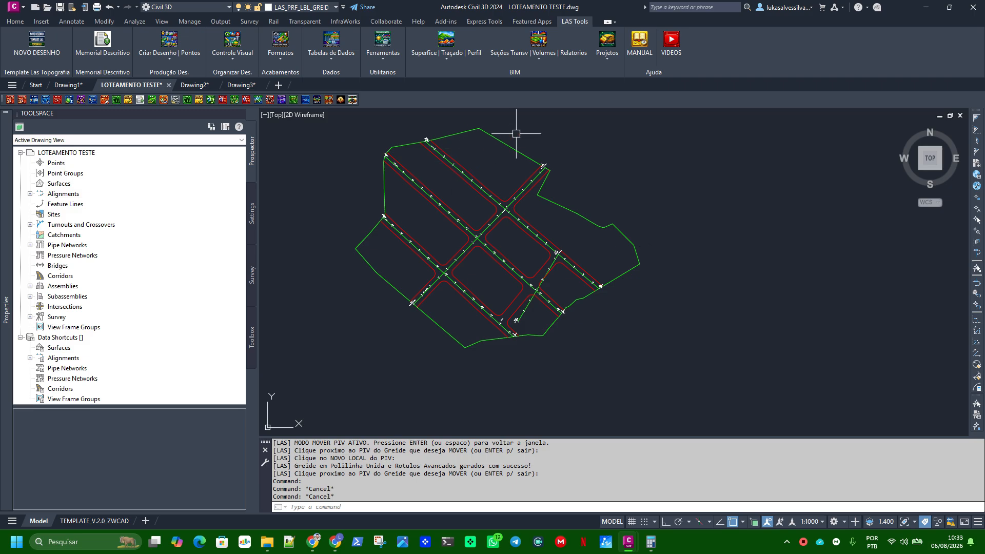
click(544, 57)
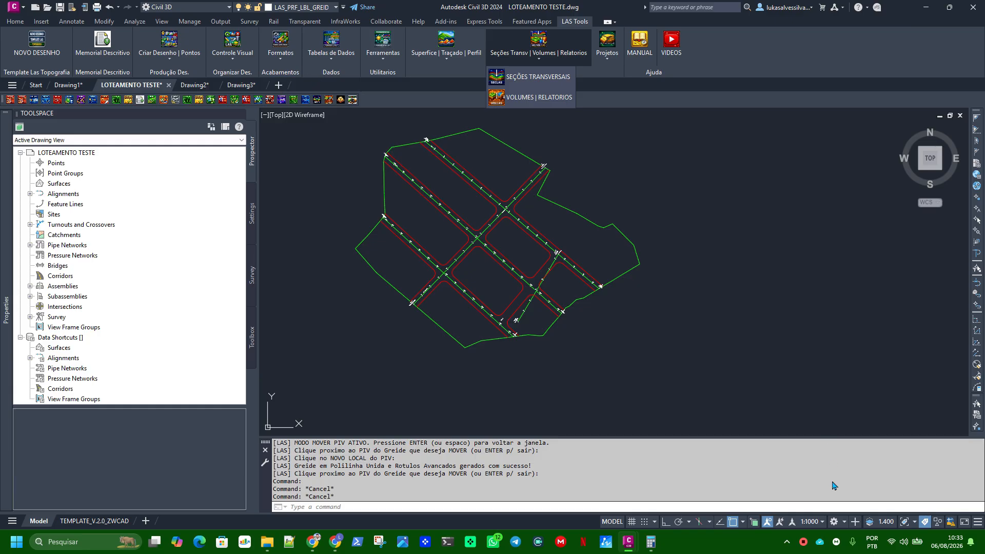
right_click(803, 542)
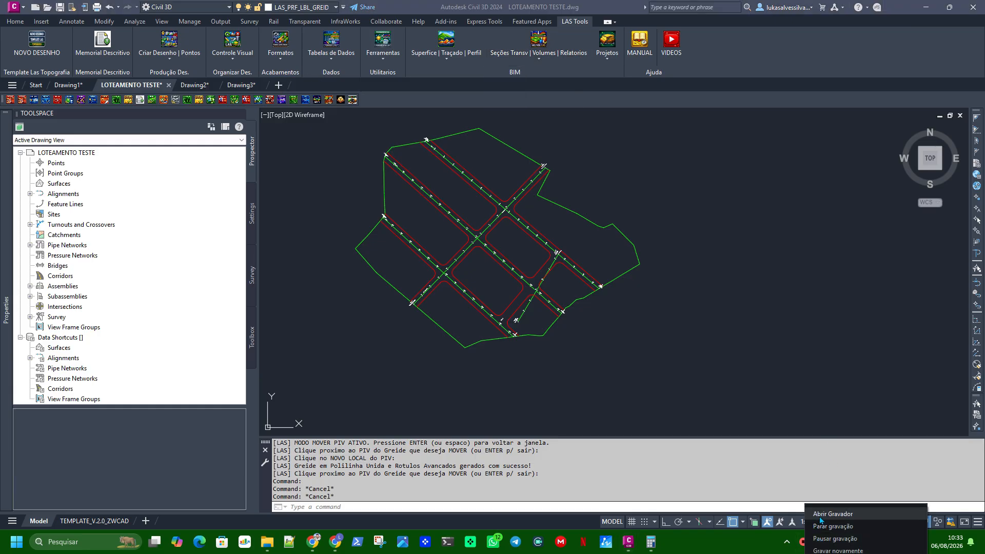